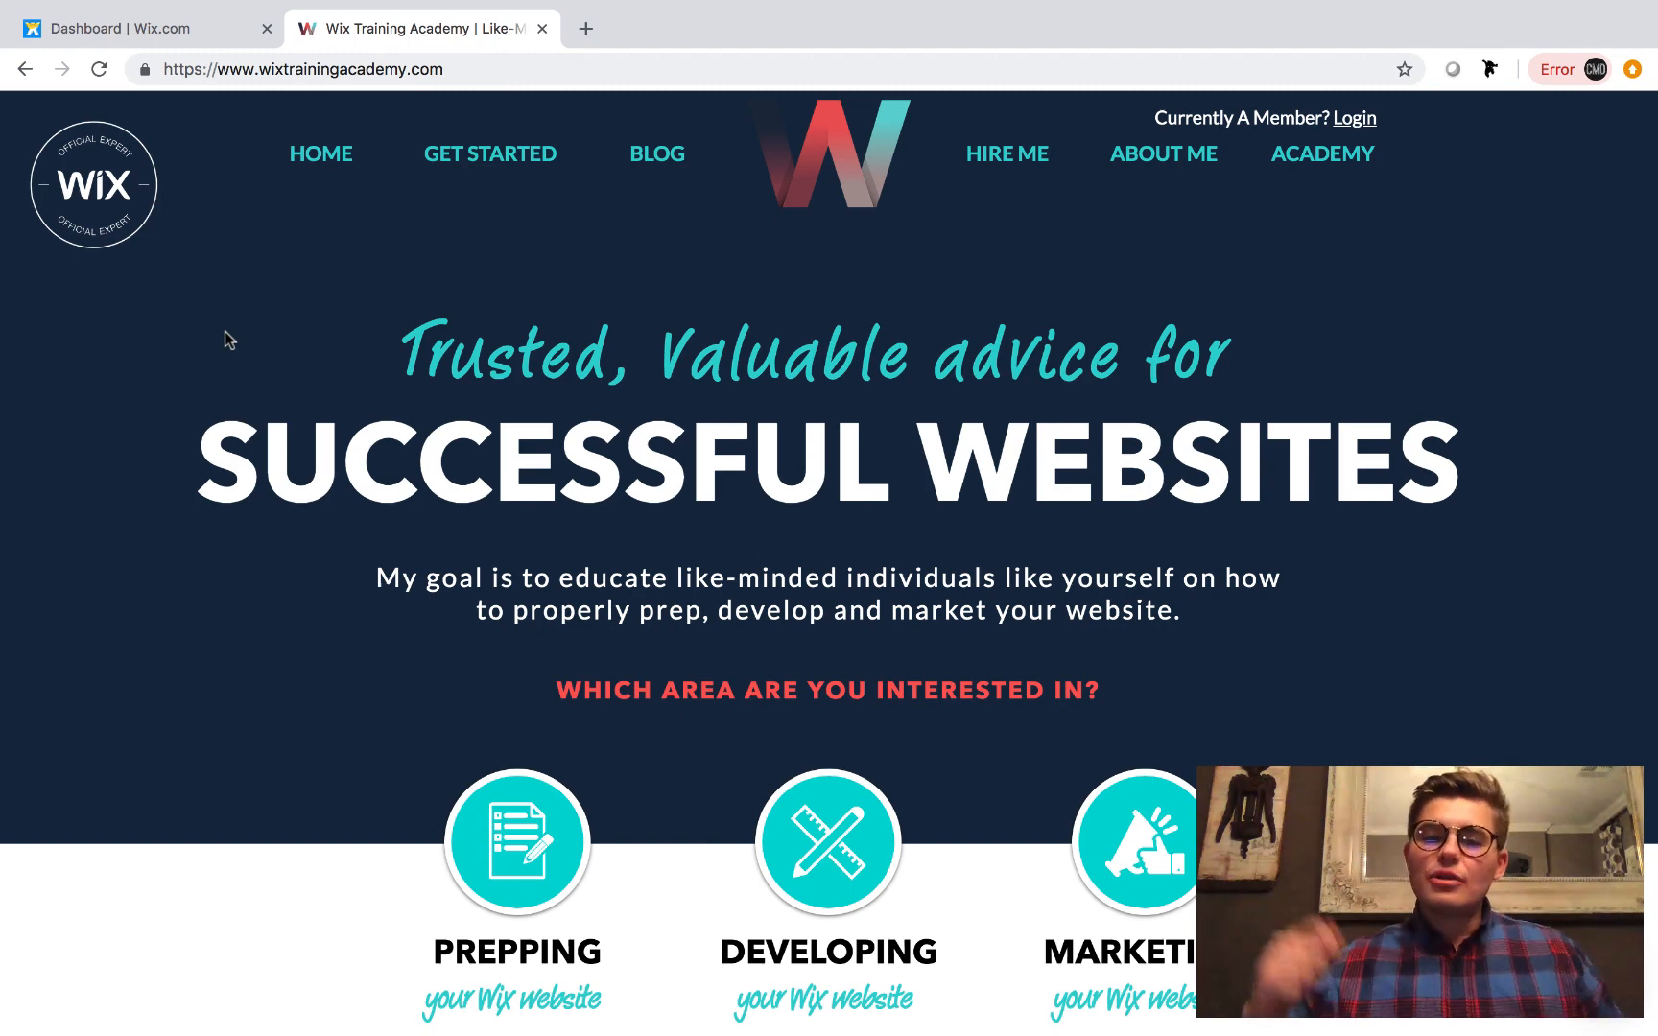
Switch to the Wix dashboard and open the site's Marketing Integrations page within Marketing Tools.
click(136, 32)
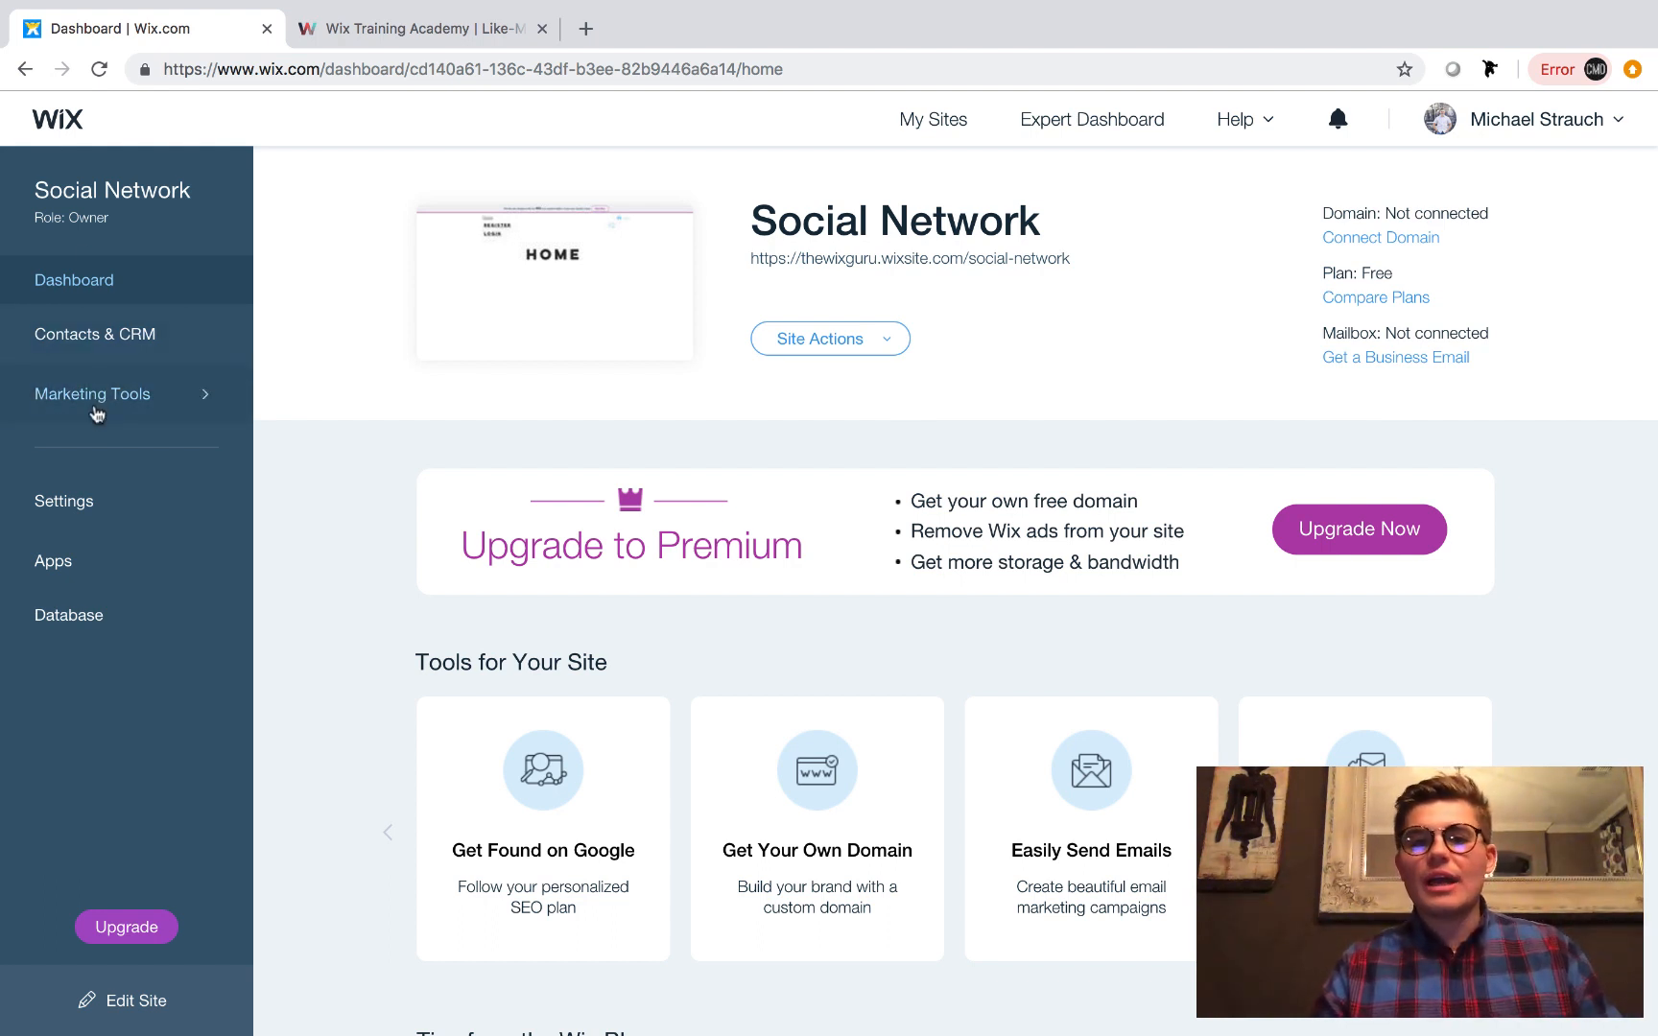
click(96, 395)
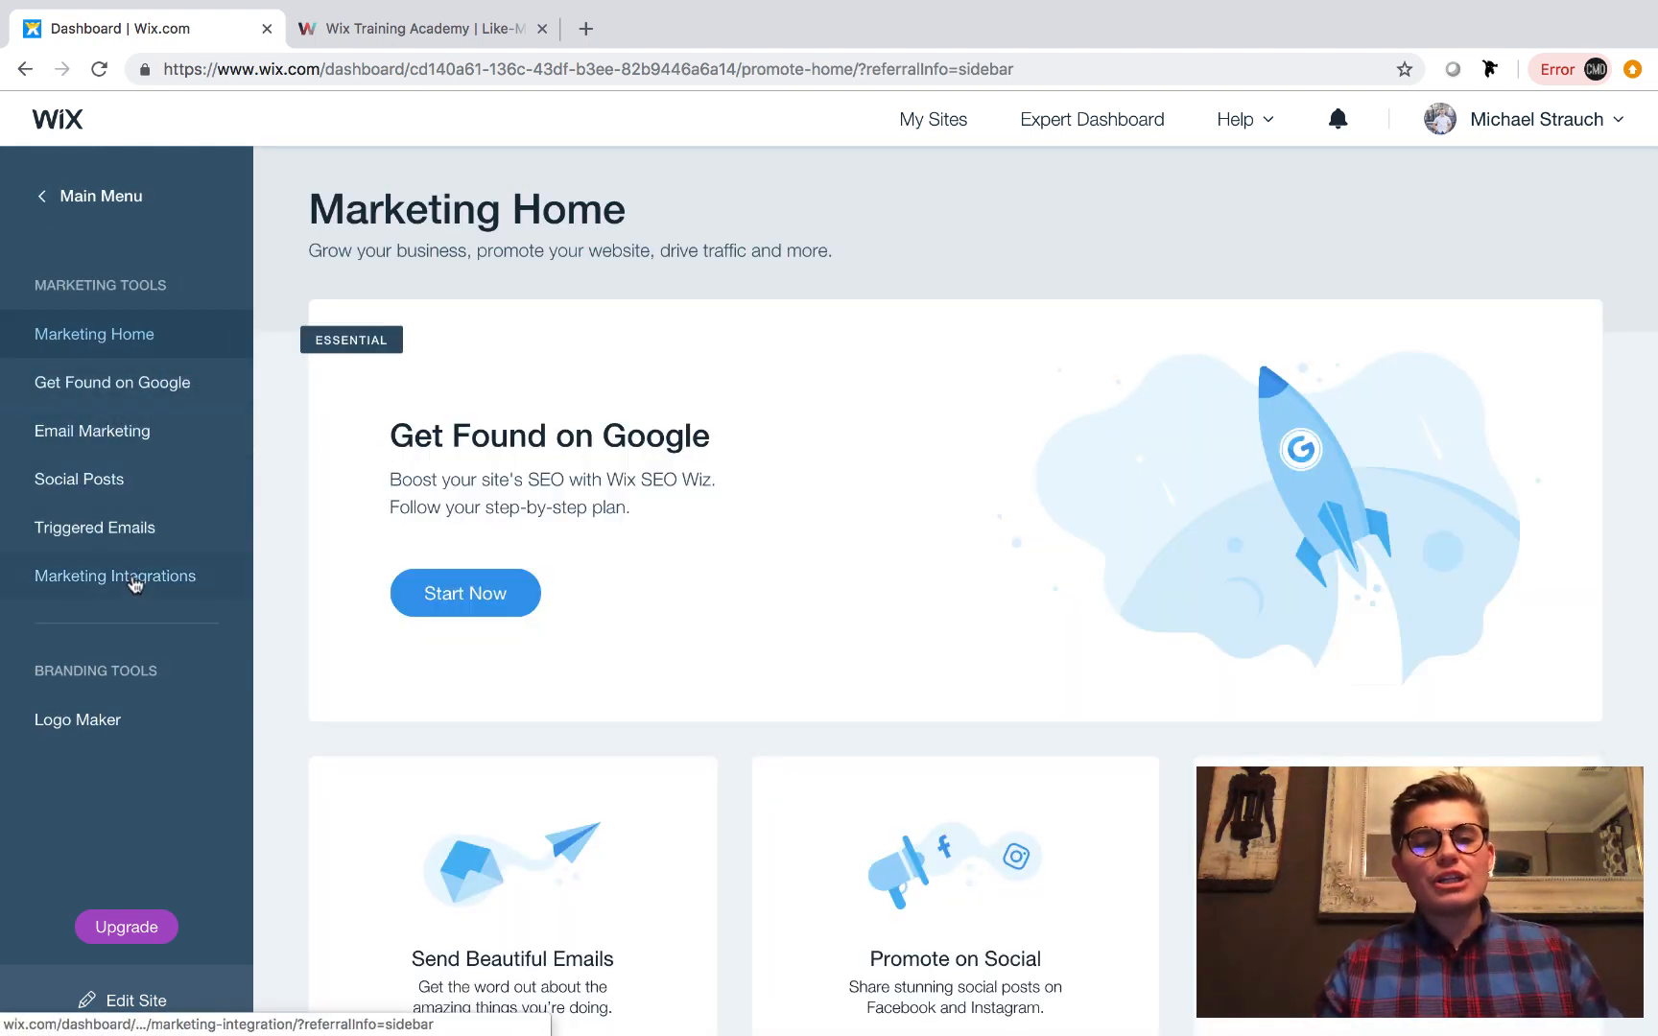
click(135, 582)
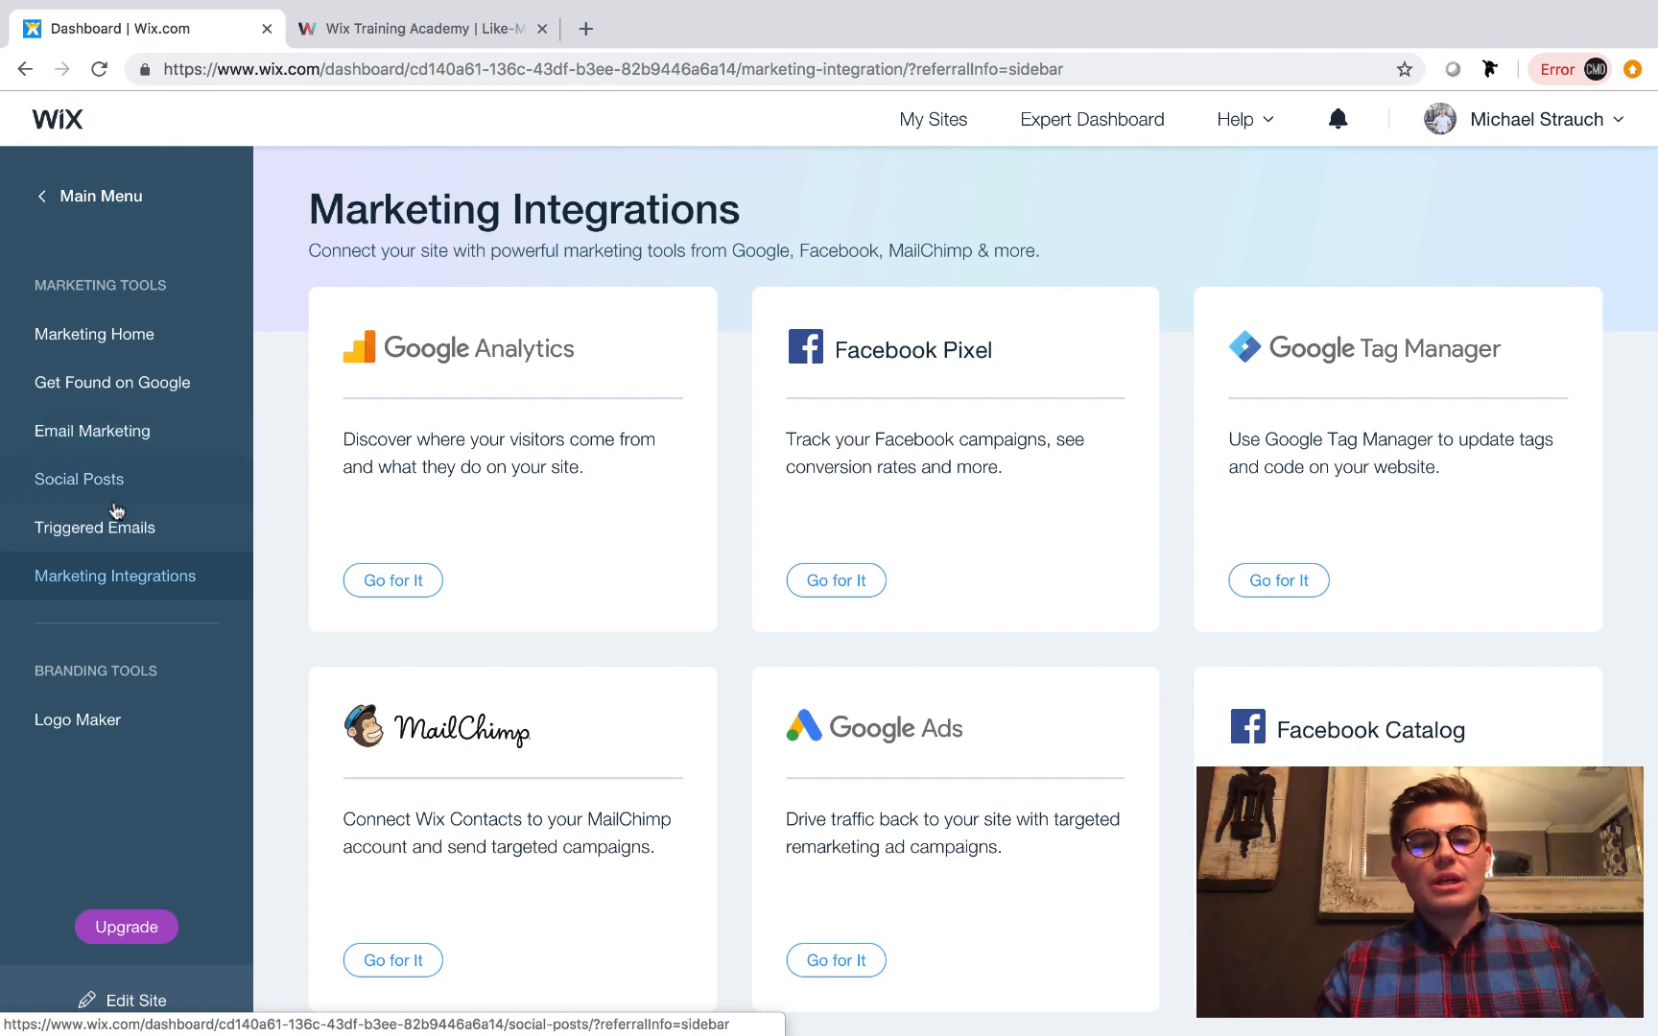
Look over the Triggered Emails page and the integration cards on the Marketing Integrations page.
click(114, 539)
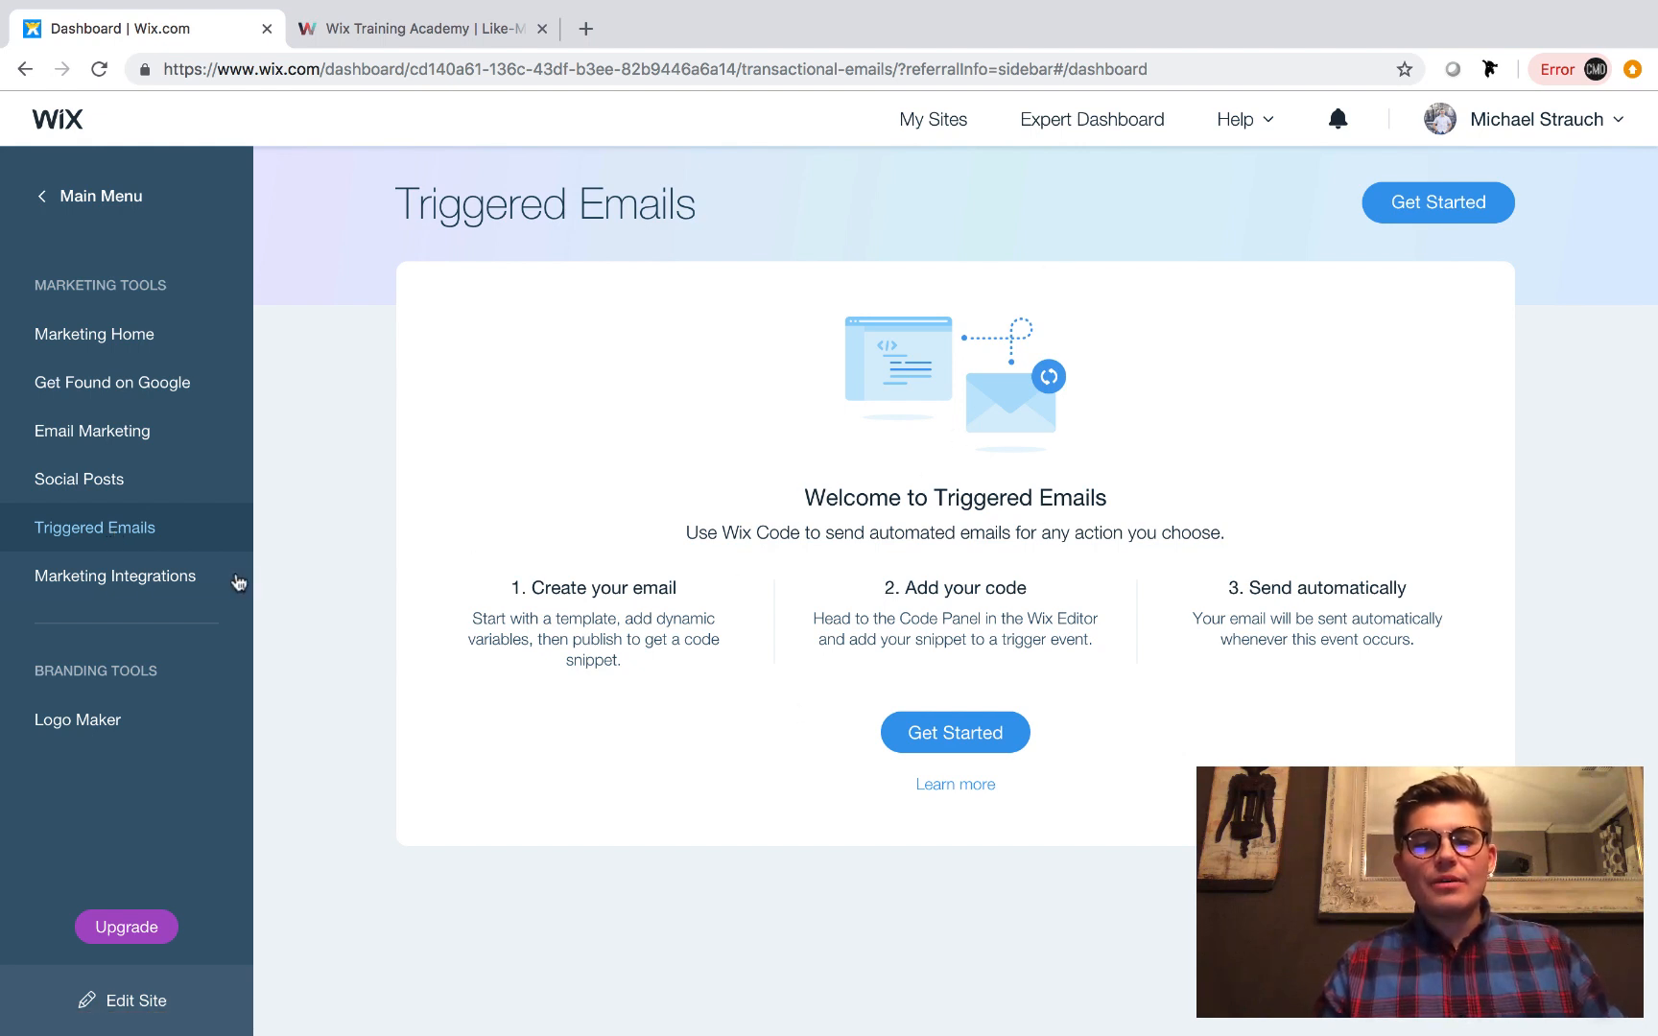
click(141, 578)
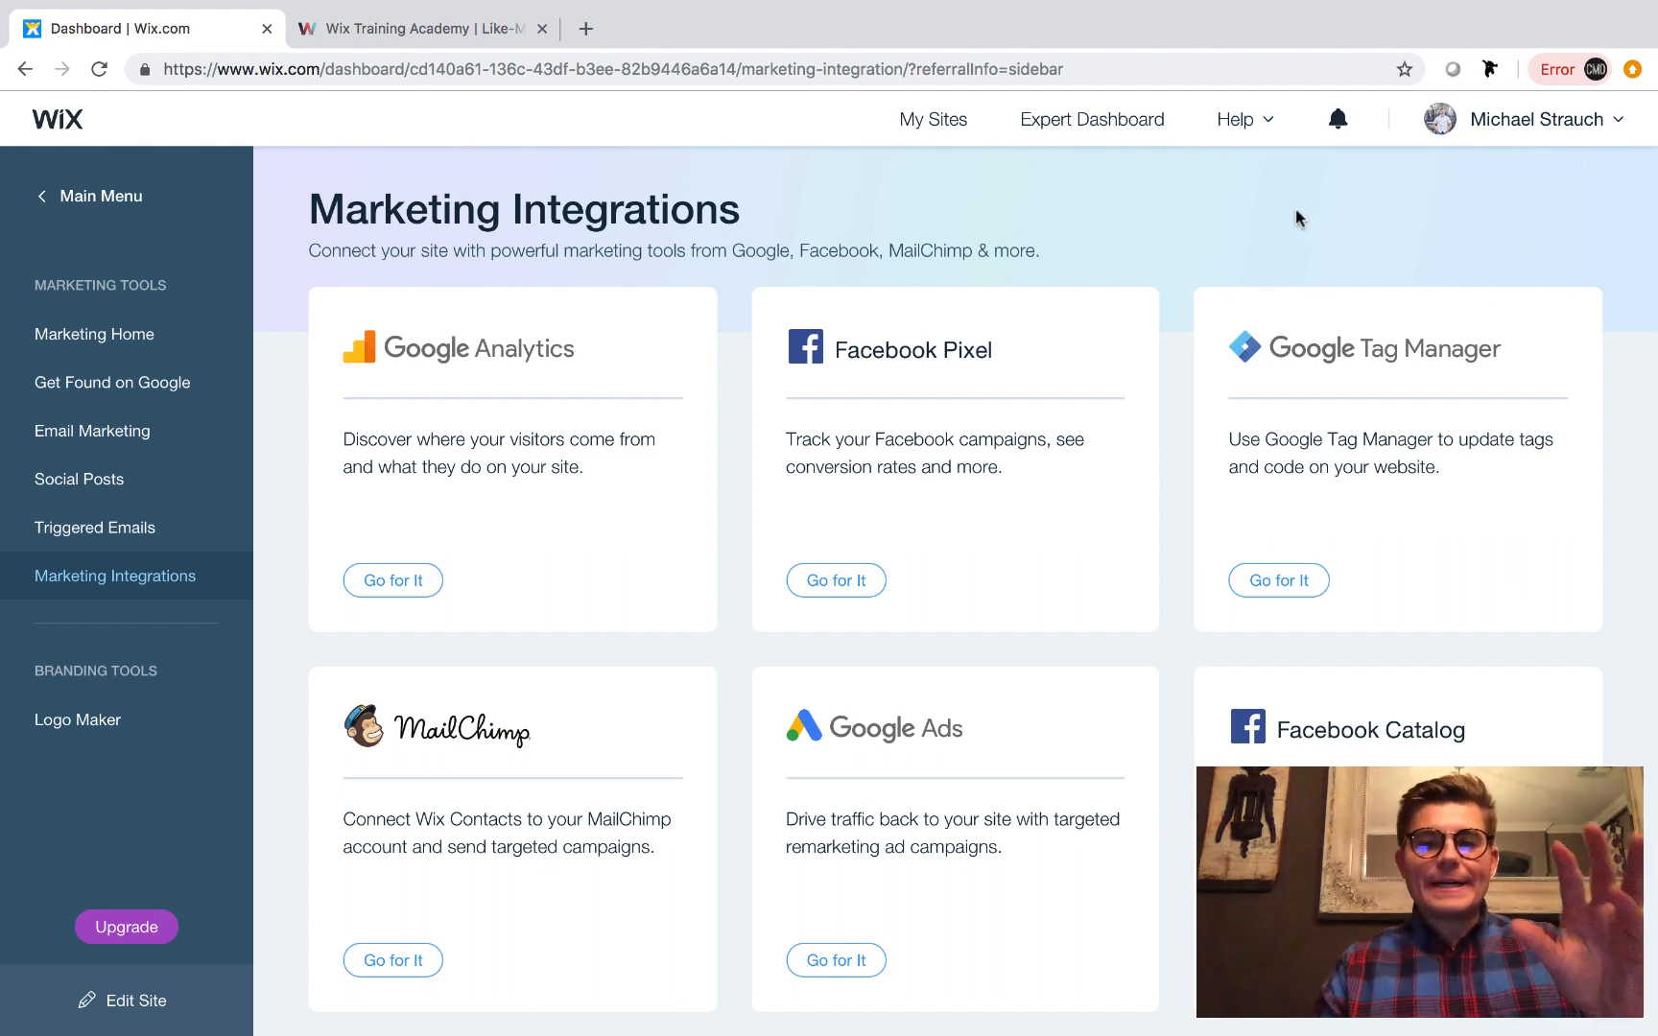
scroll(1295, 219, down, 2)
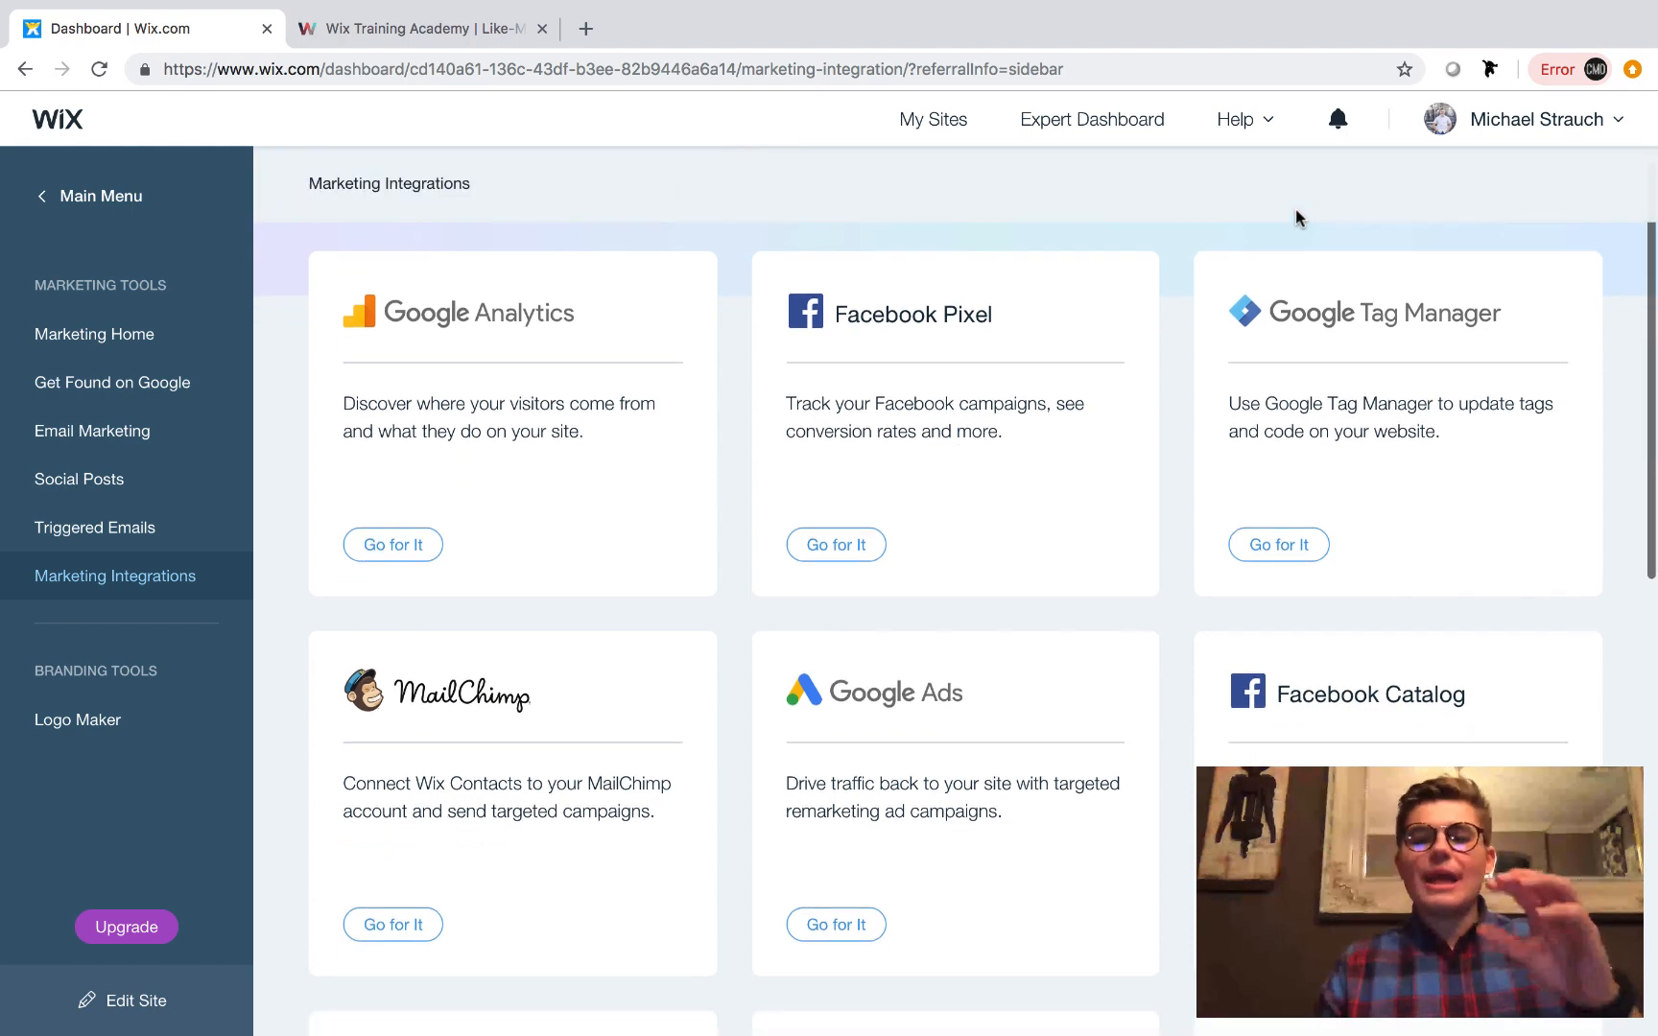
scroll(1295, 219, up, 2)
scroll(553, 835, down, 1)
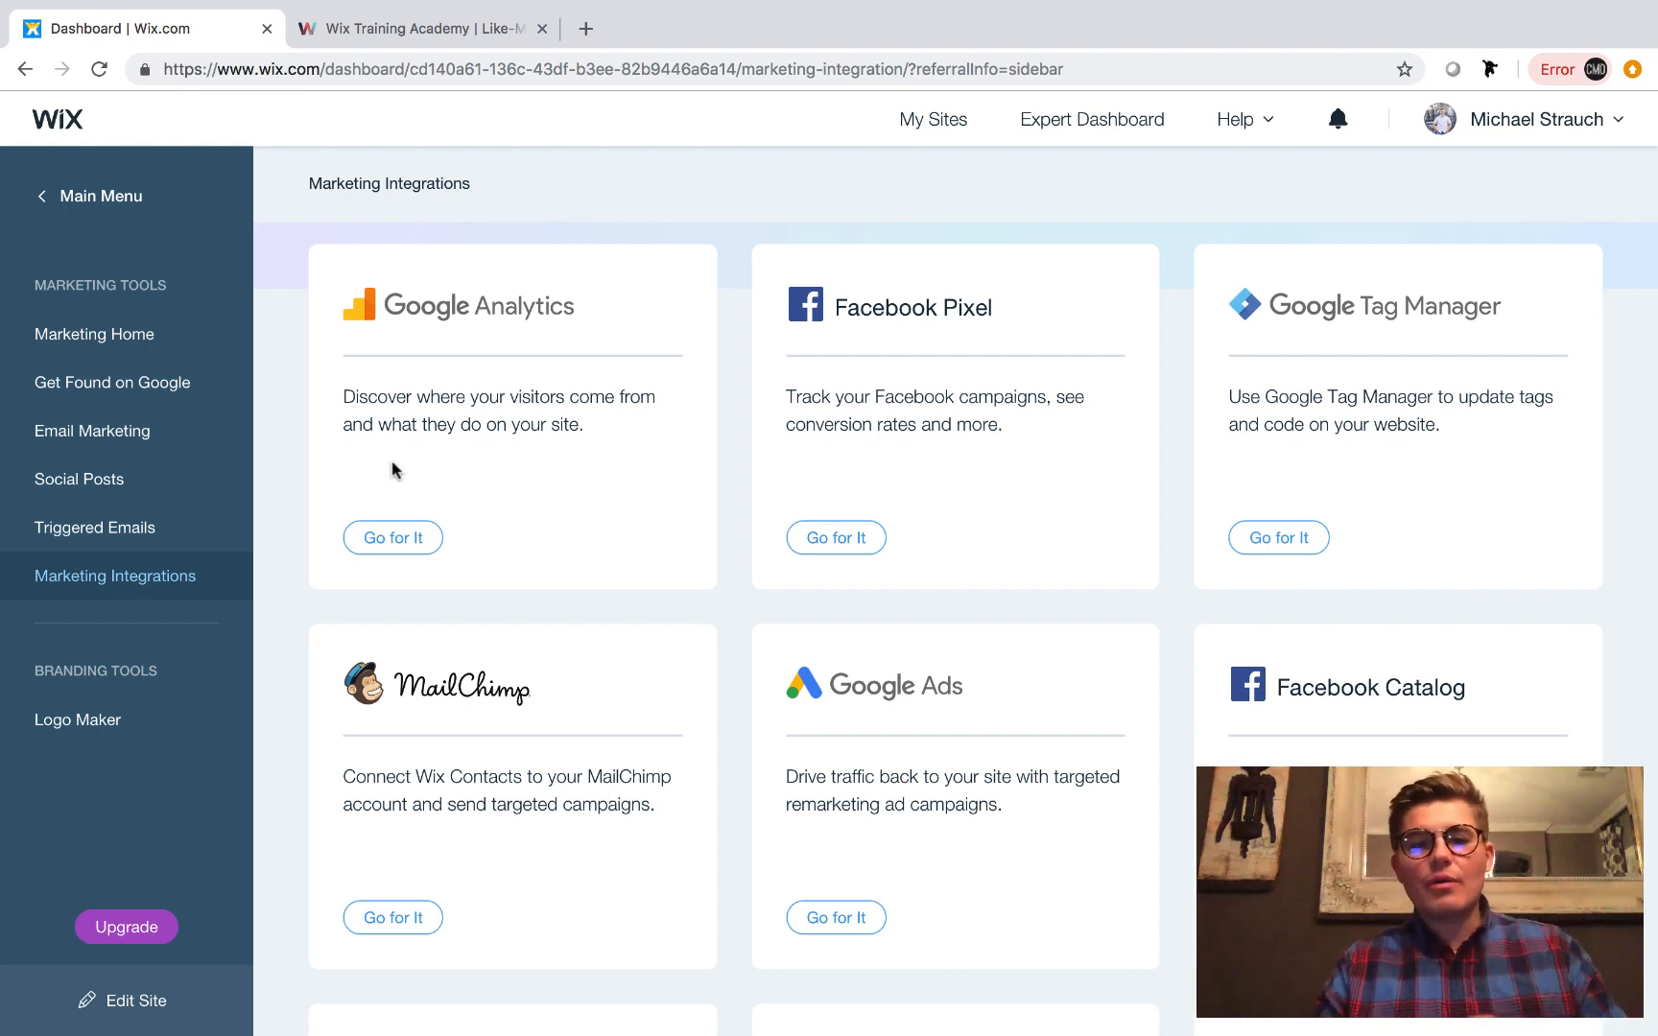
Return to Marketing Home and open Automations from the All Marketing Tools section.
click(161, 353)
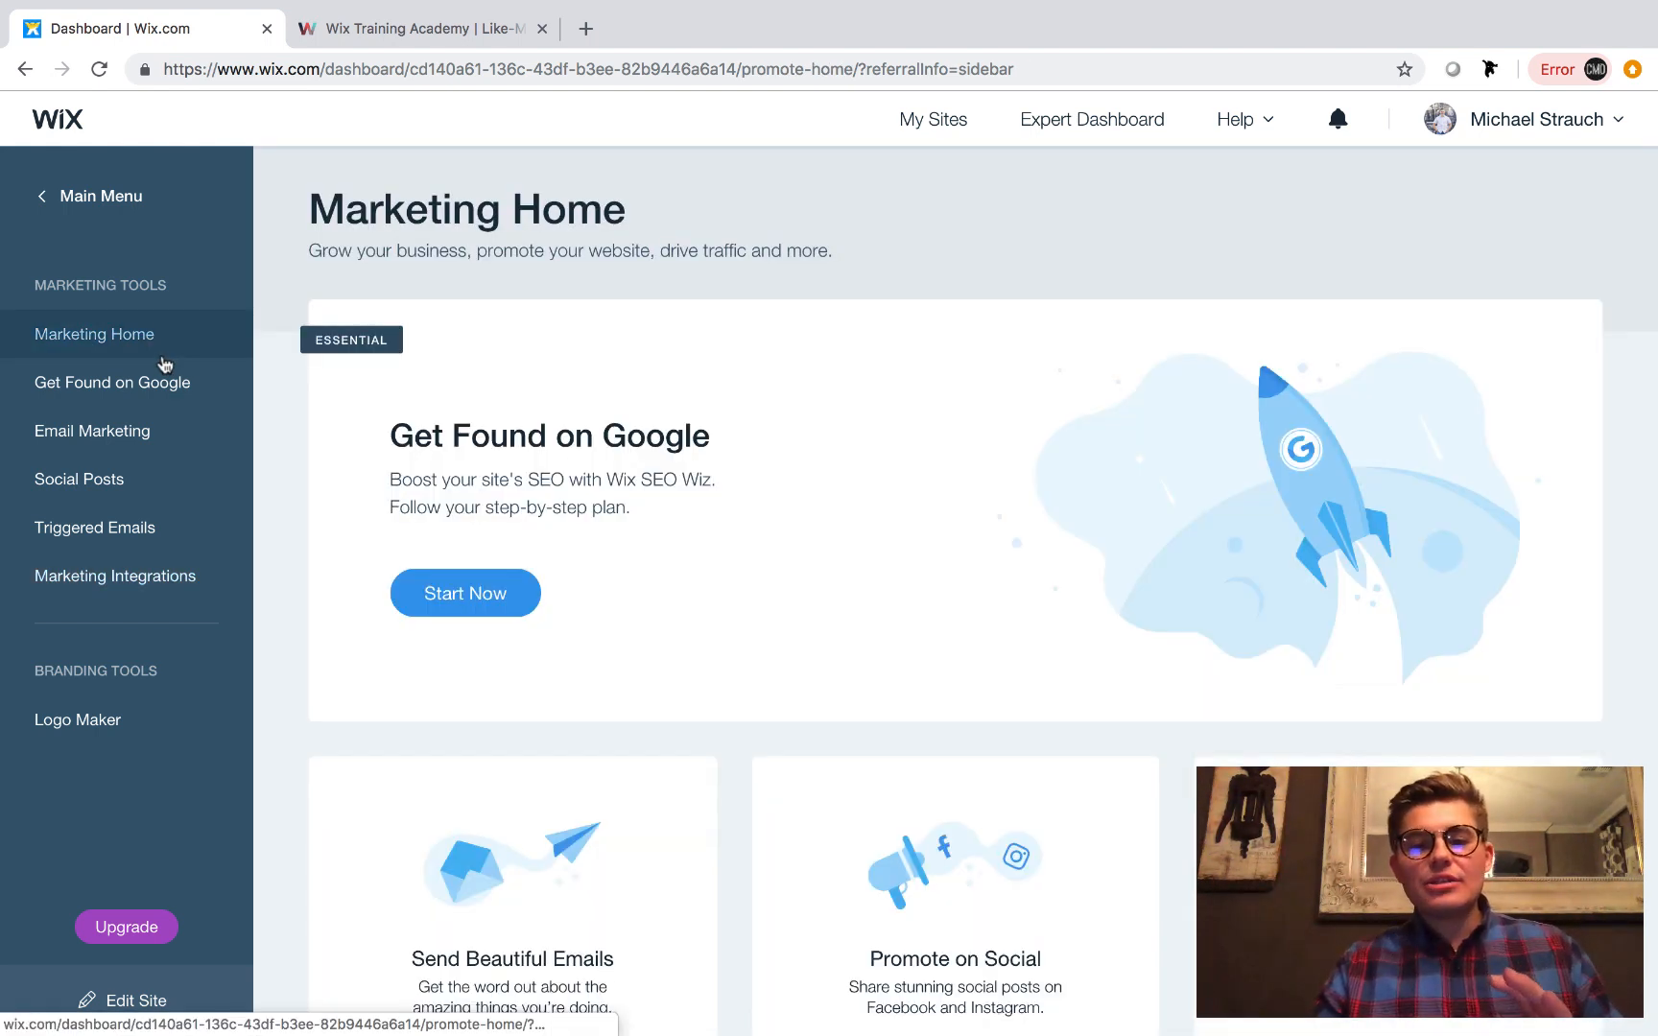
scroll(355, 710, down, 10)
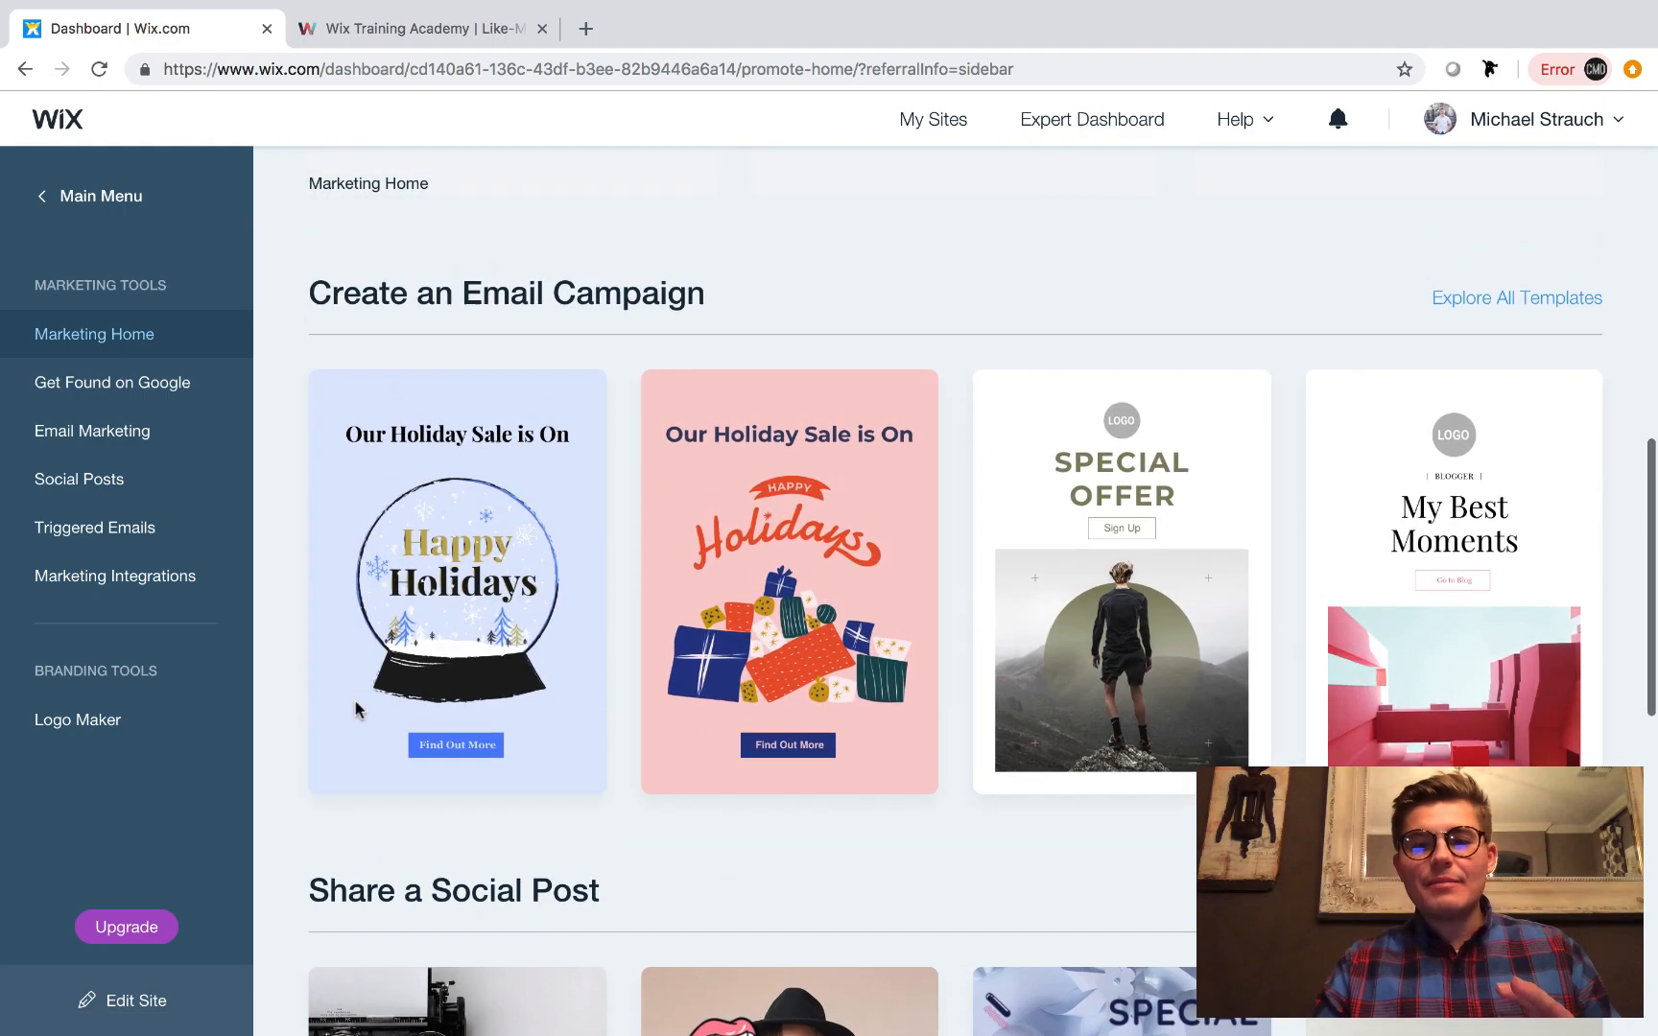
scroll(355, 710, down, 13)
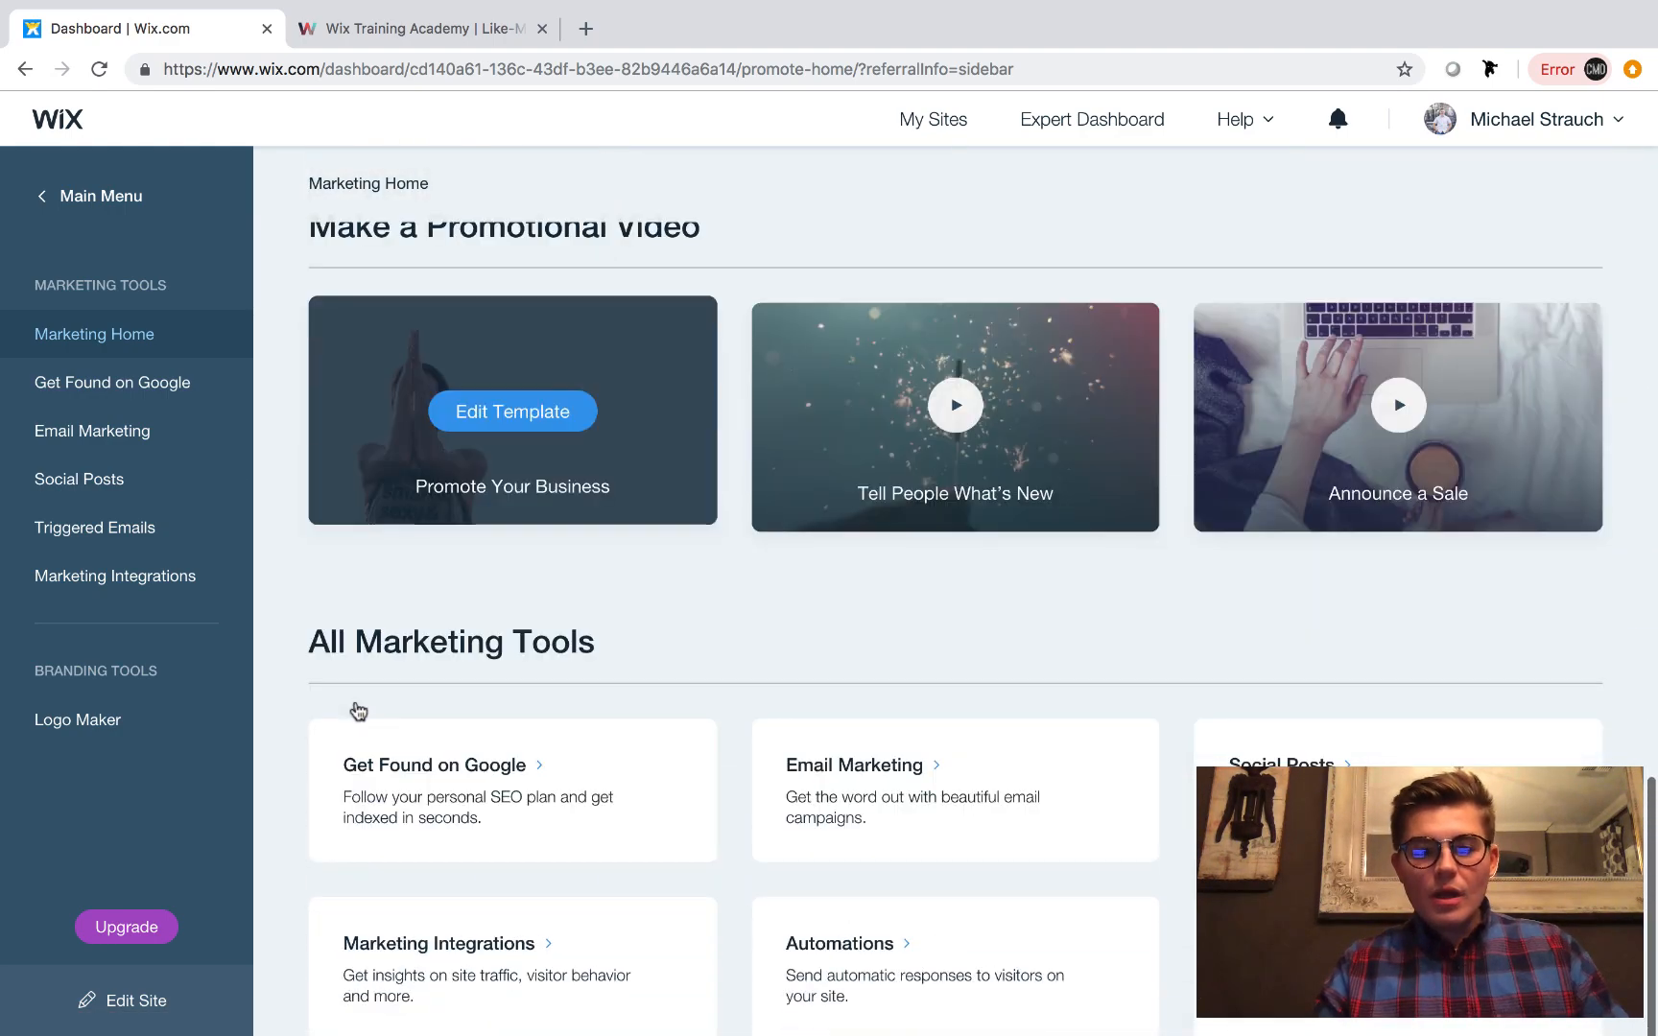
scroll(357, 710, down, 2)
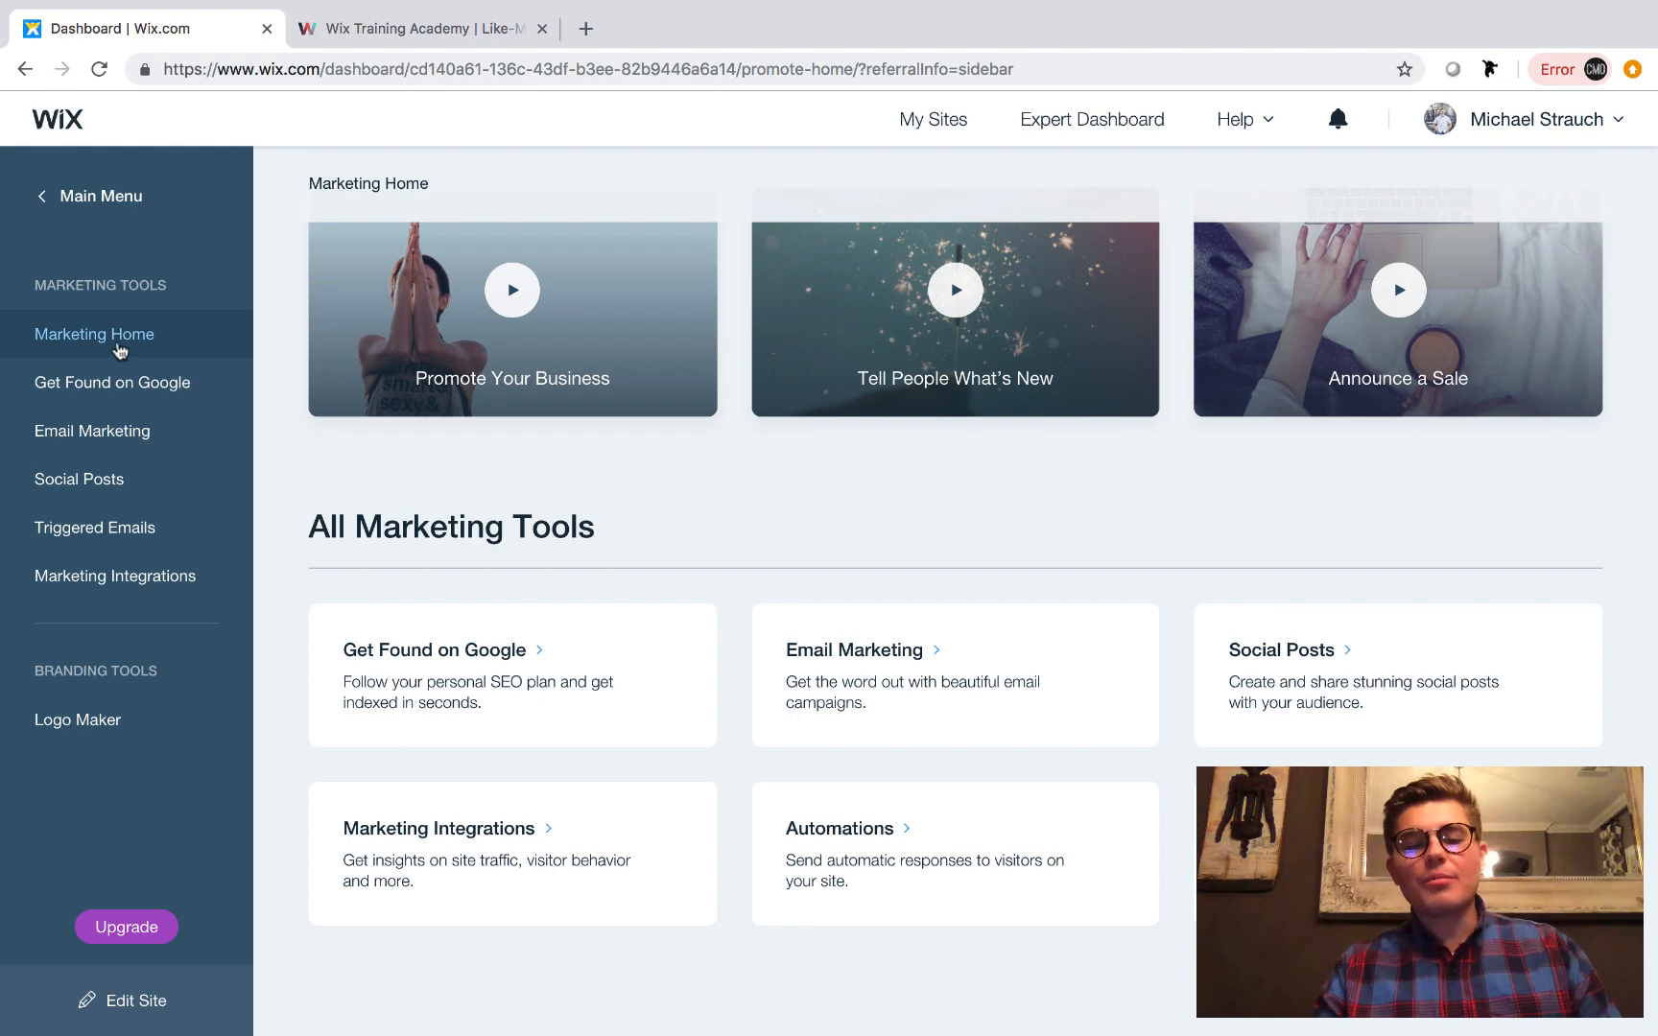
click(899, 847)
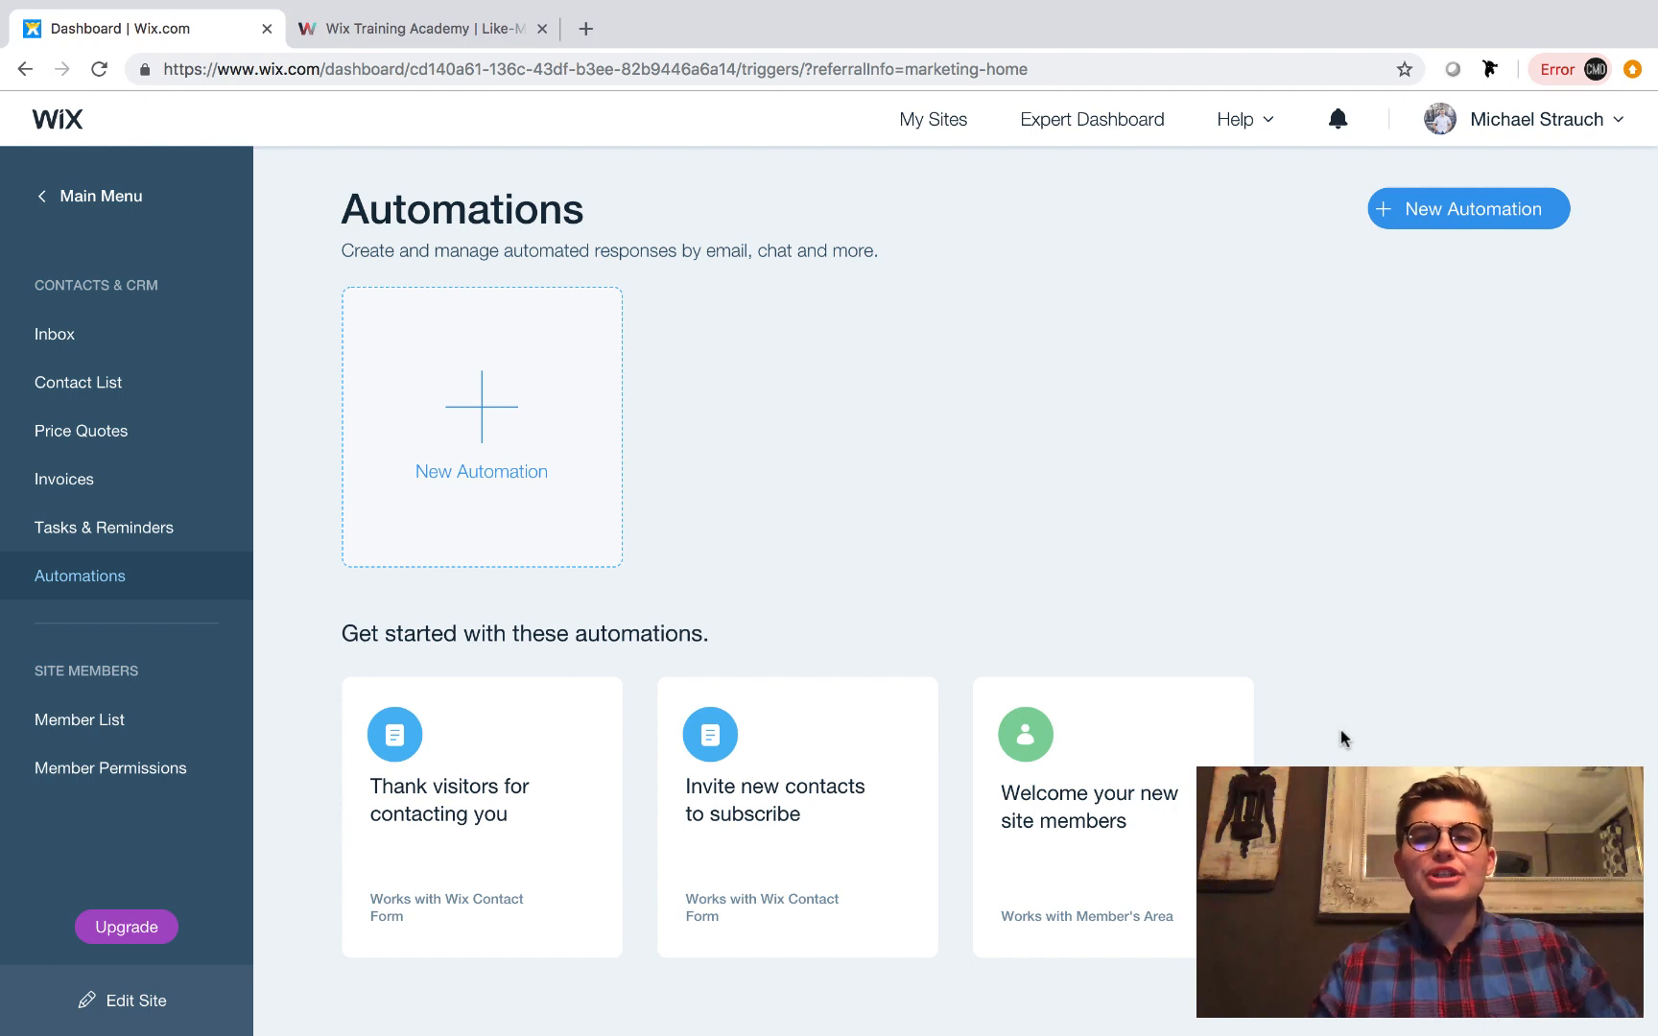
Create a new automation with "Signs up to your site" as its trigger.
mouse_move(1171, 819)
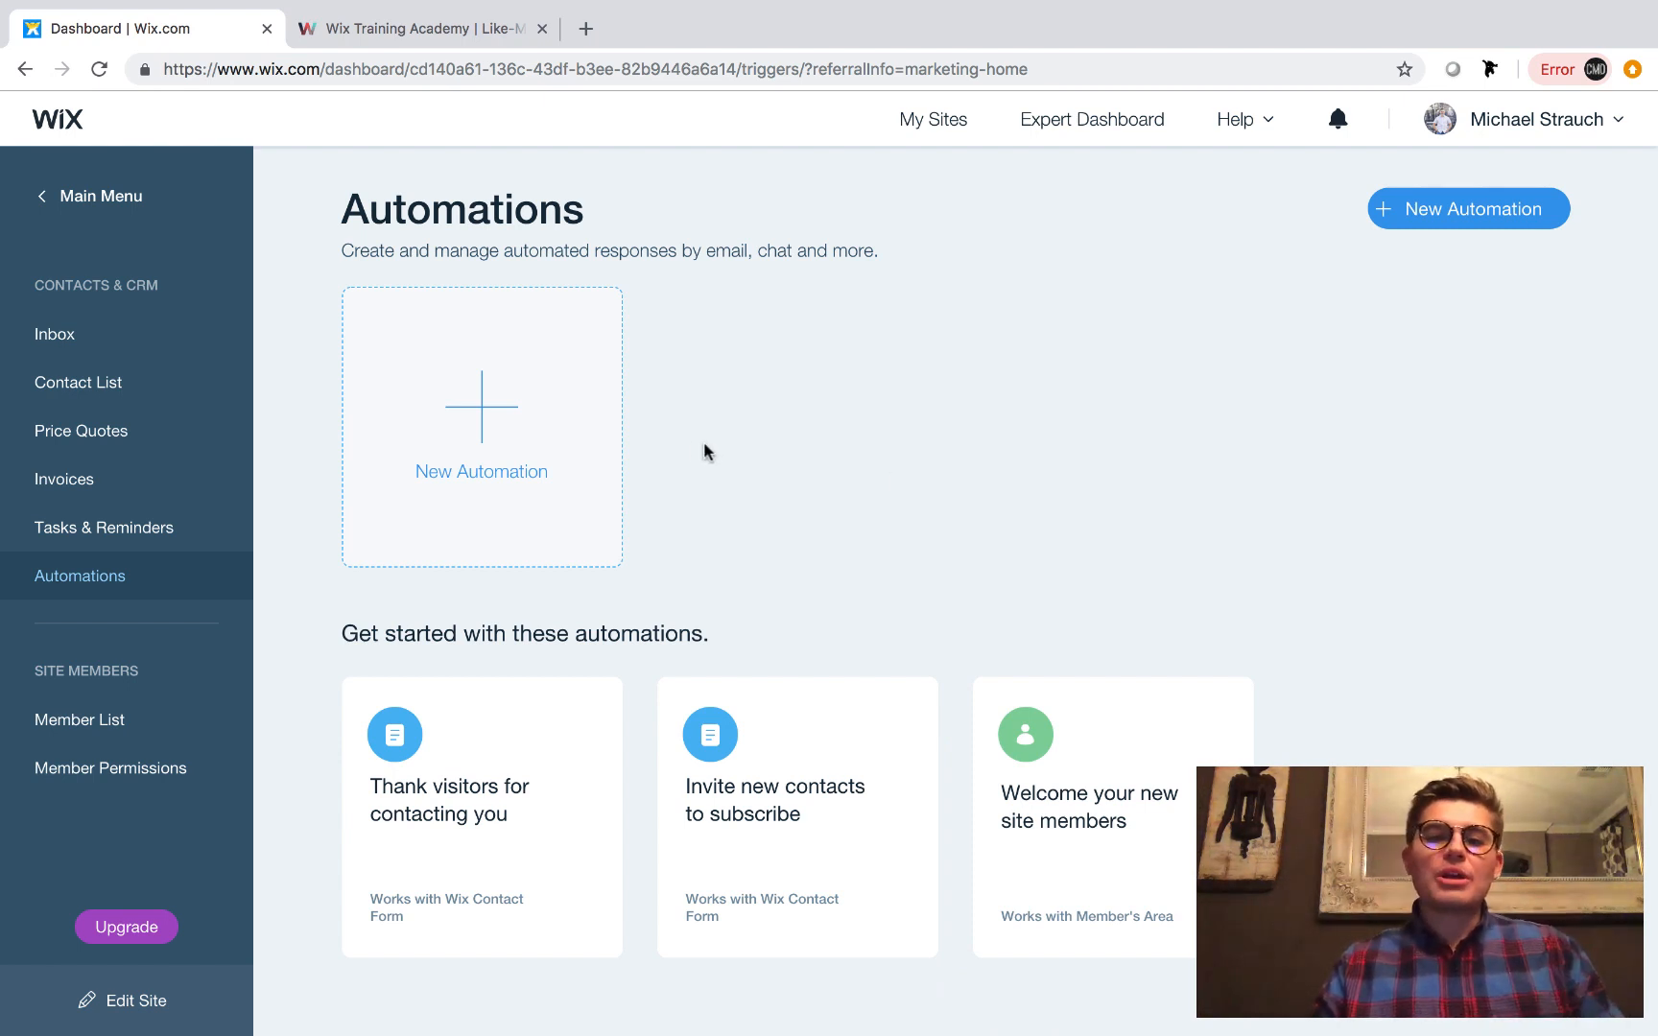
click(489, 423)
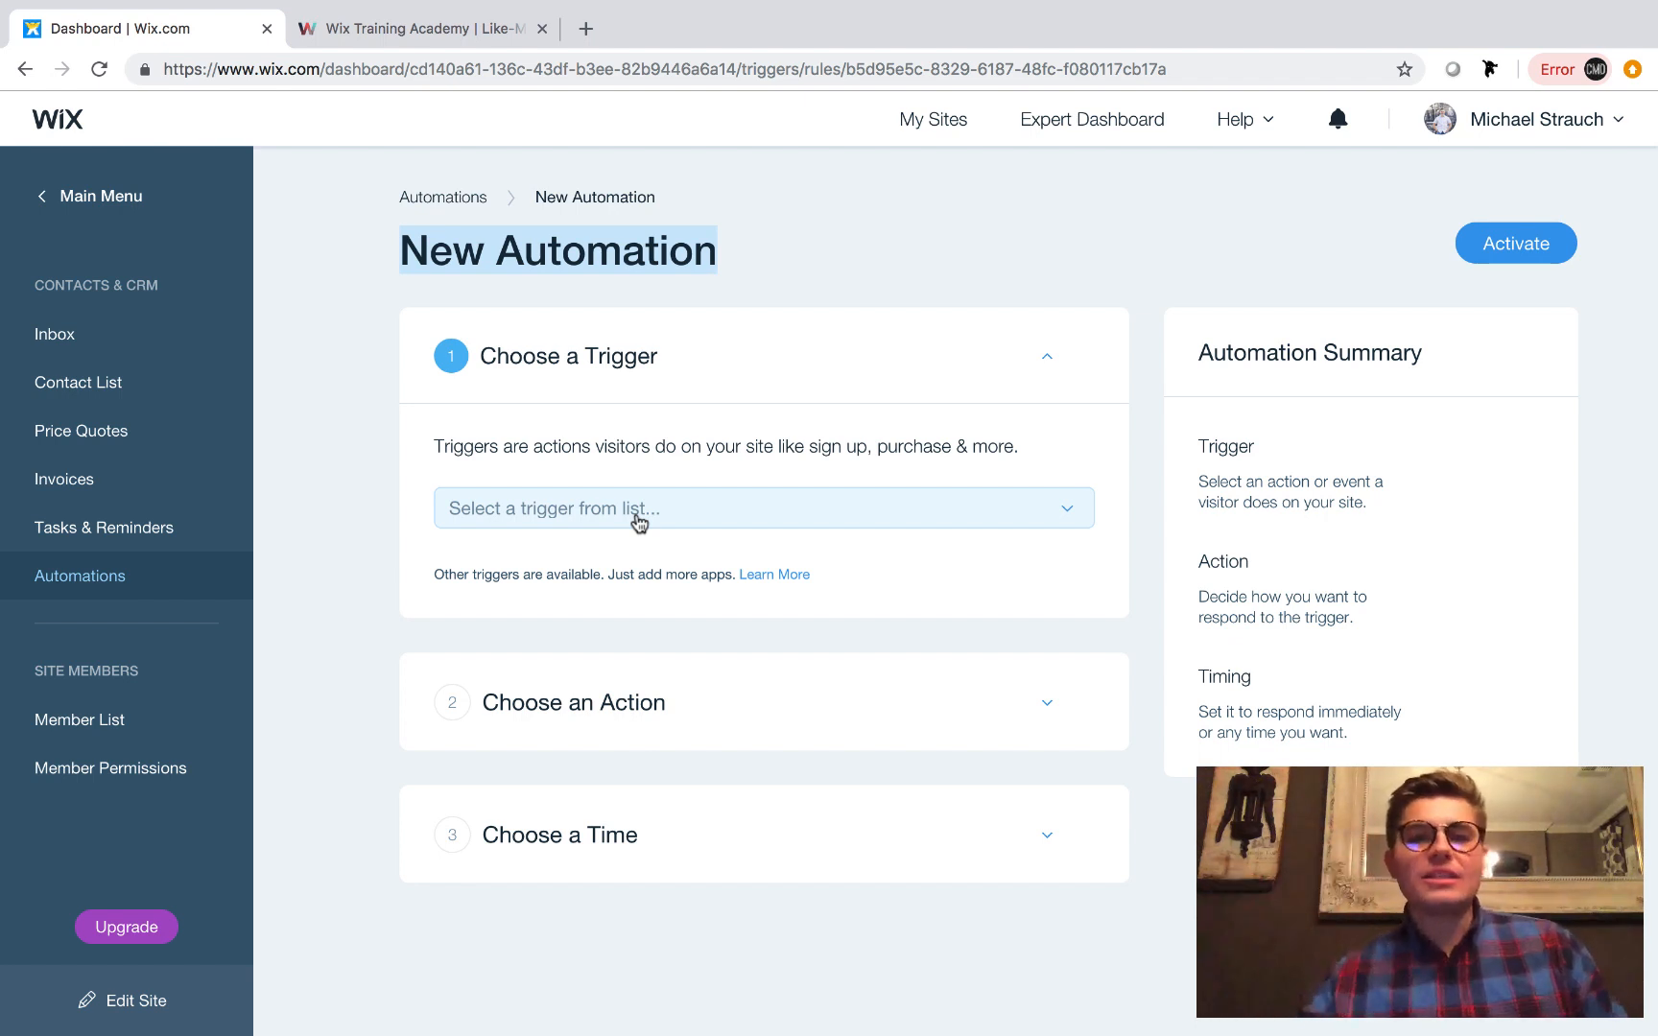
click(638, 523)
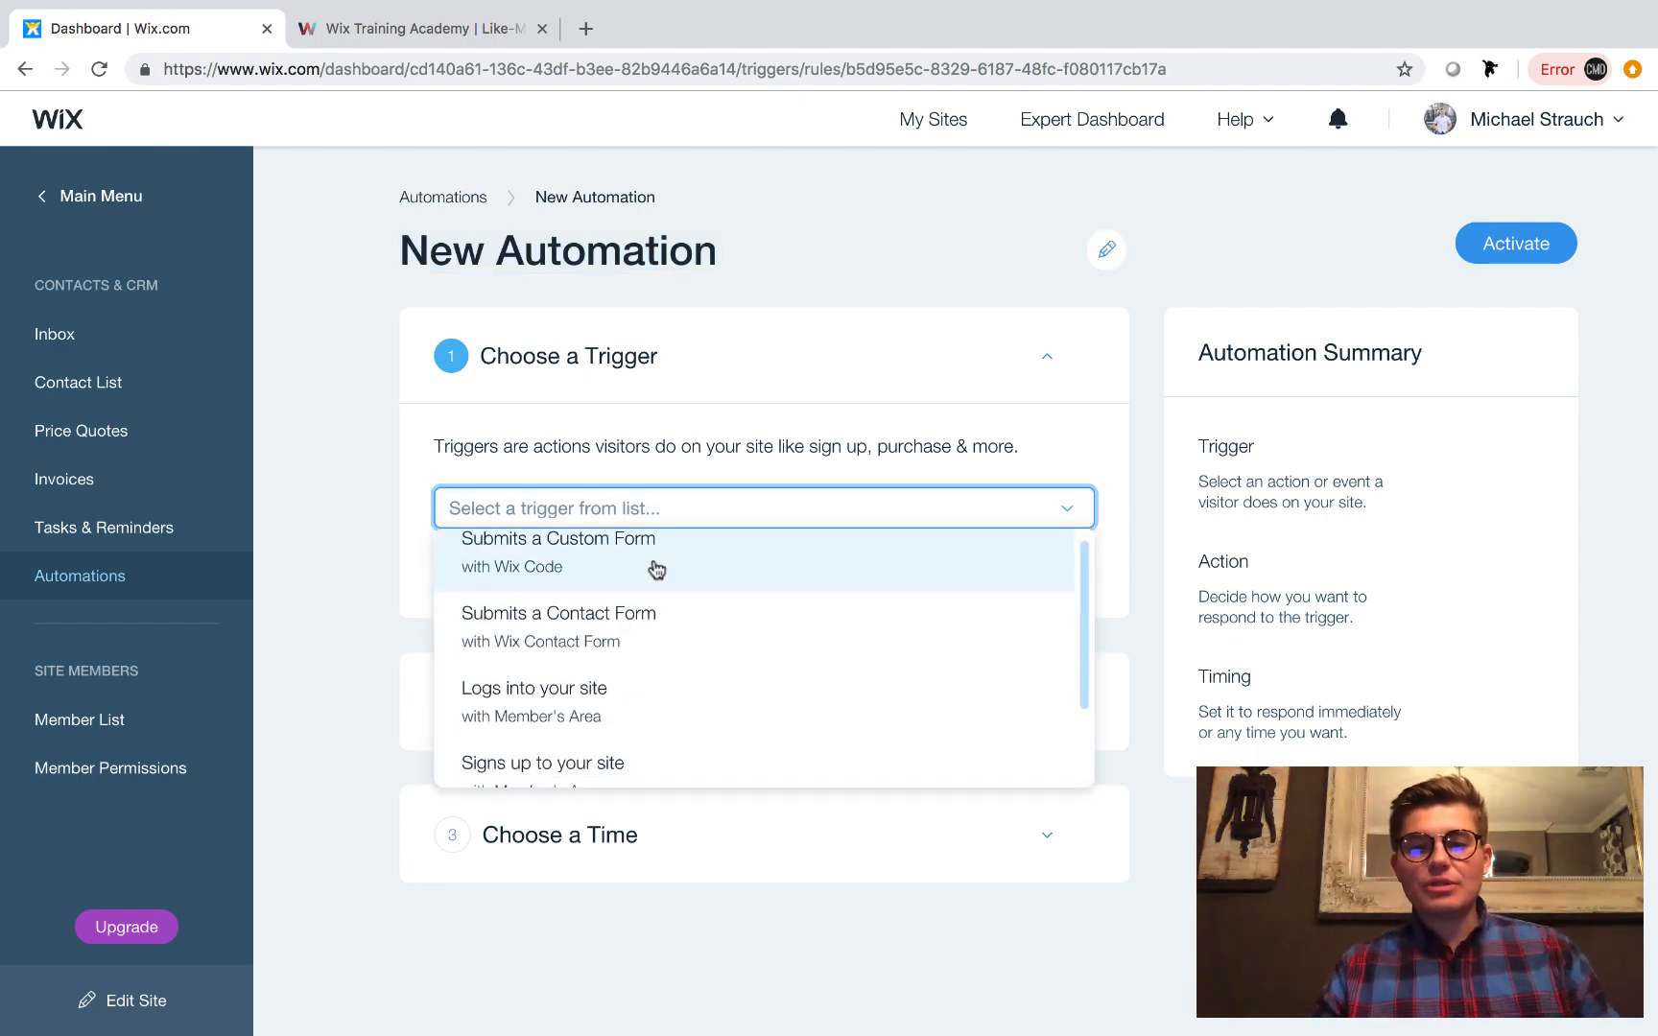
scroll(659, 590, down, 1)
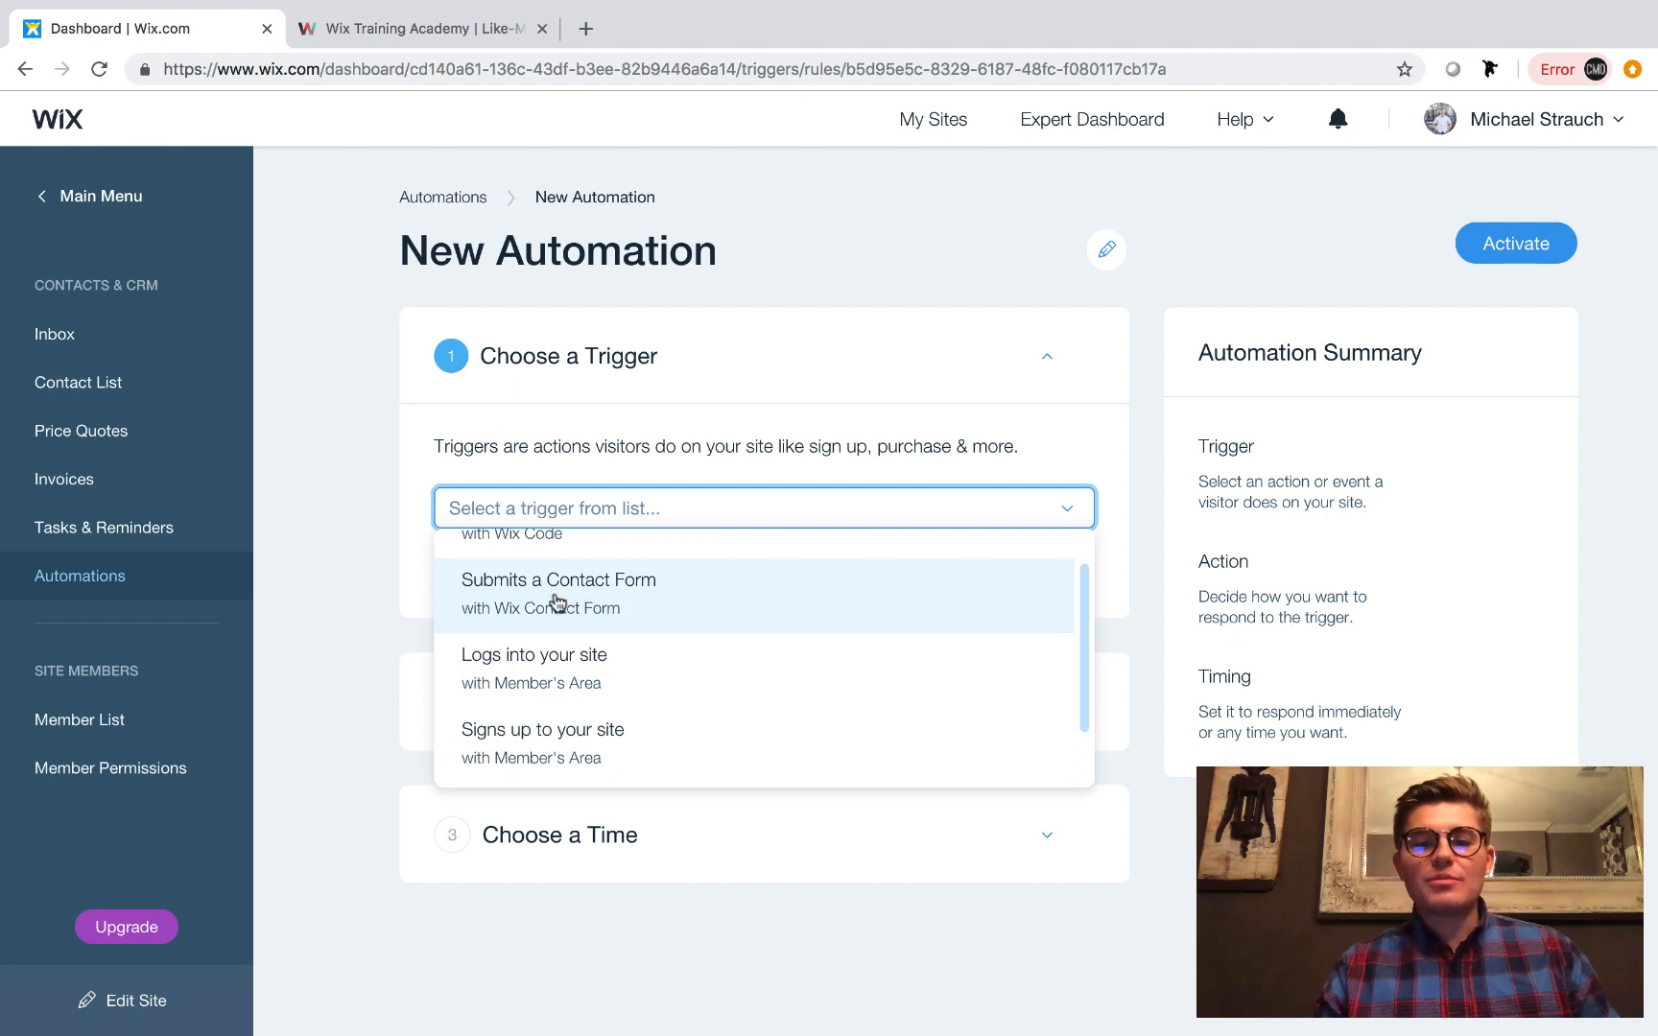
scroll(704, 678, down, 1)
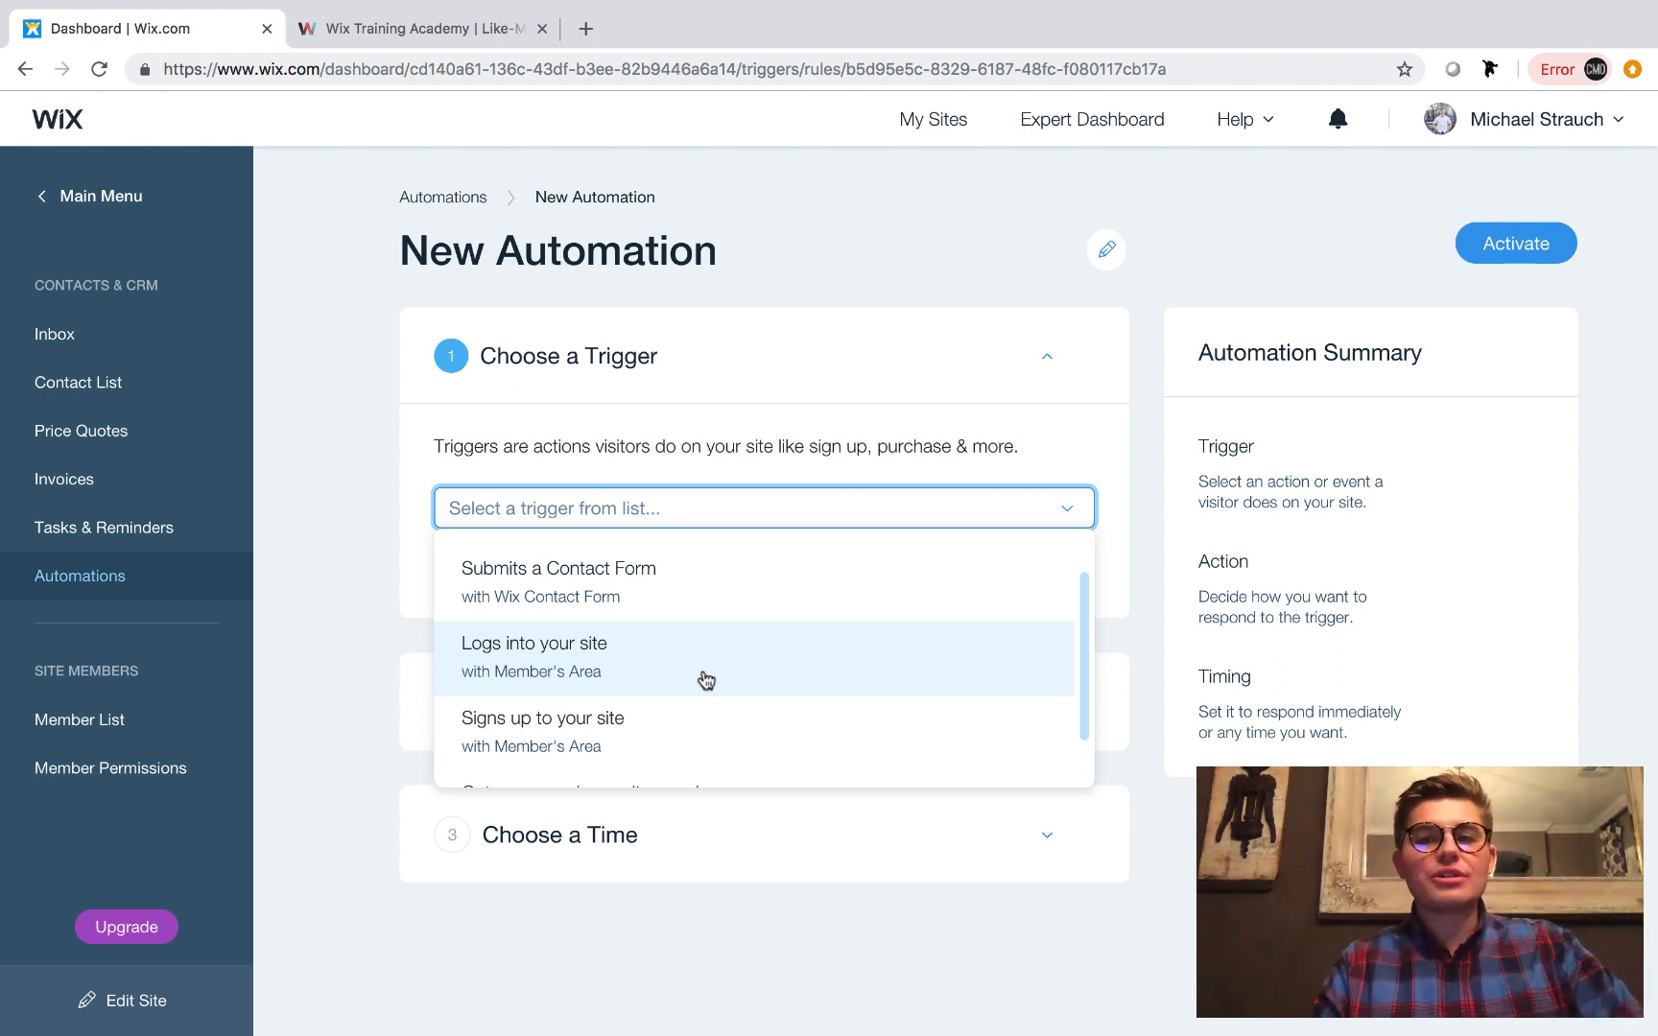
scroll(706, 681, down, 2)
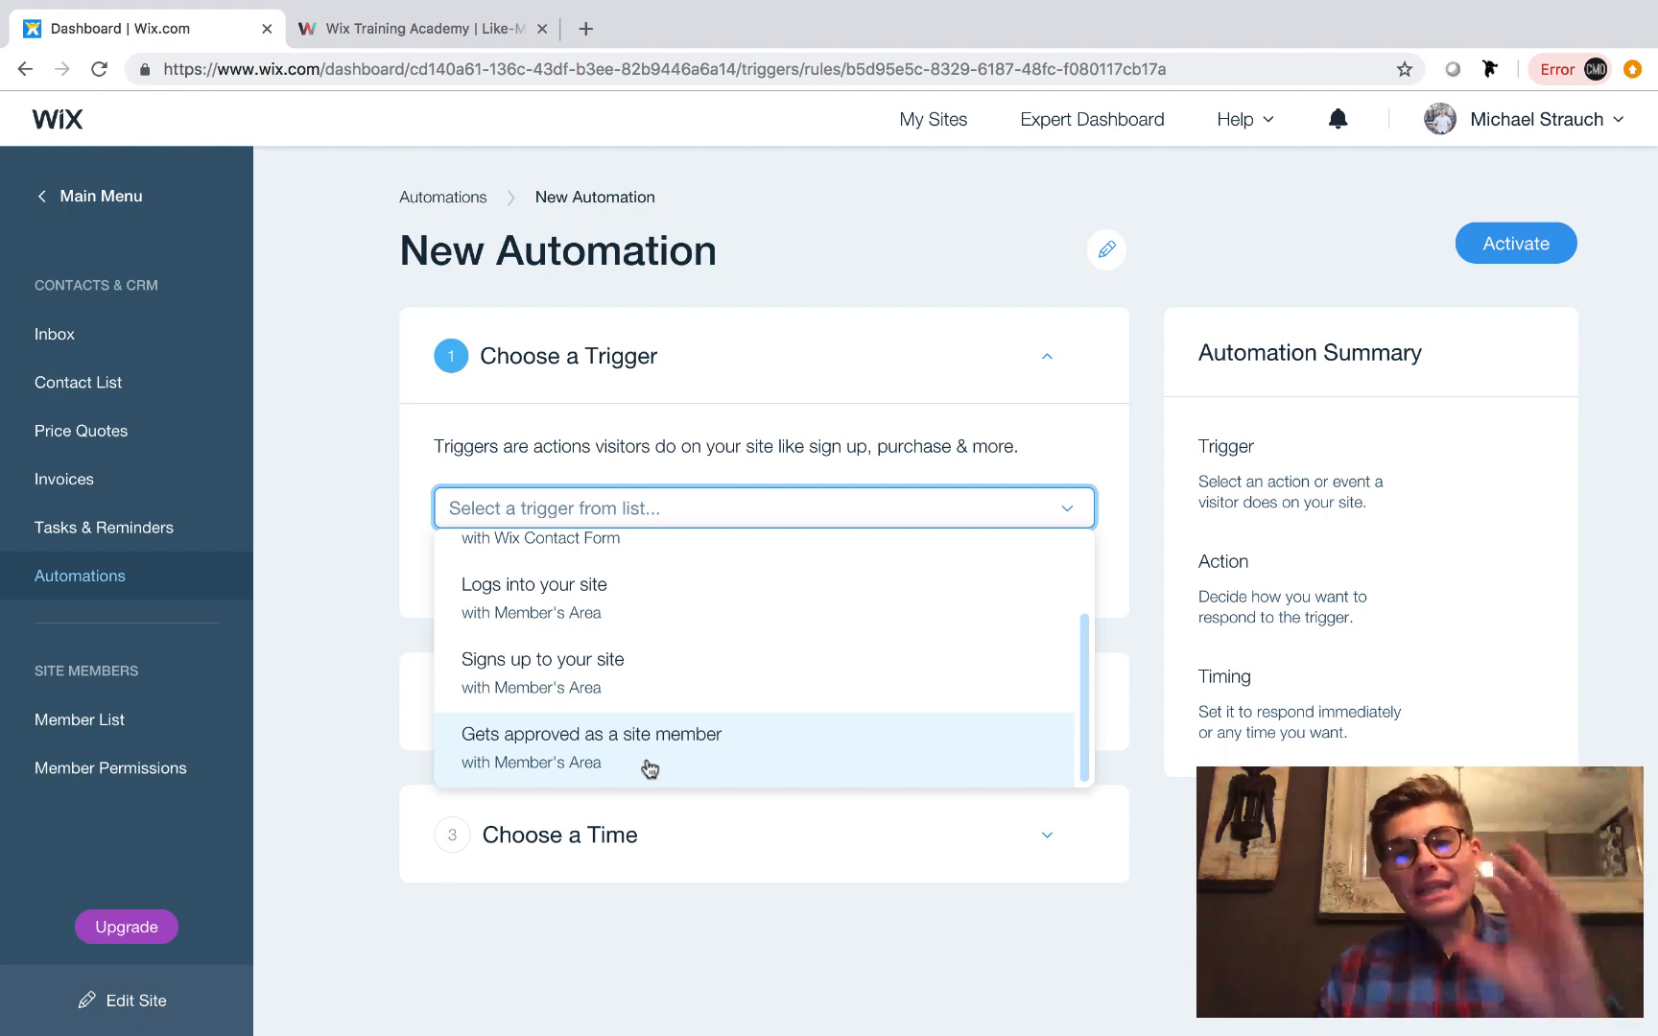
click(629, 664)
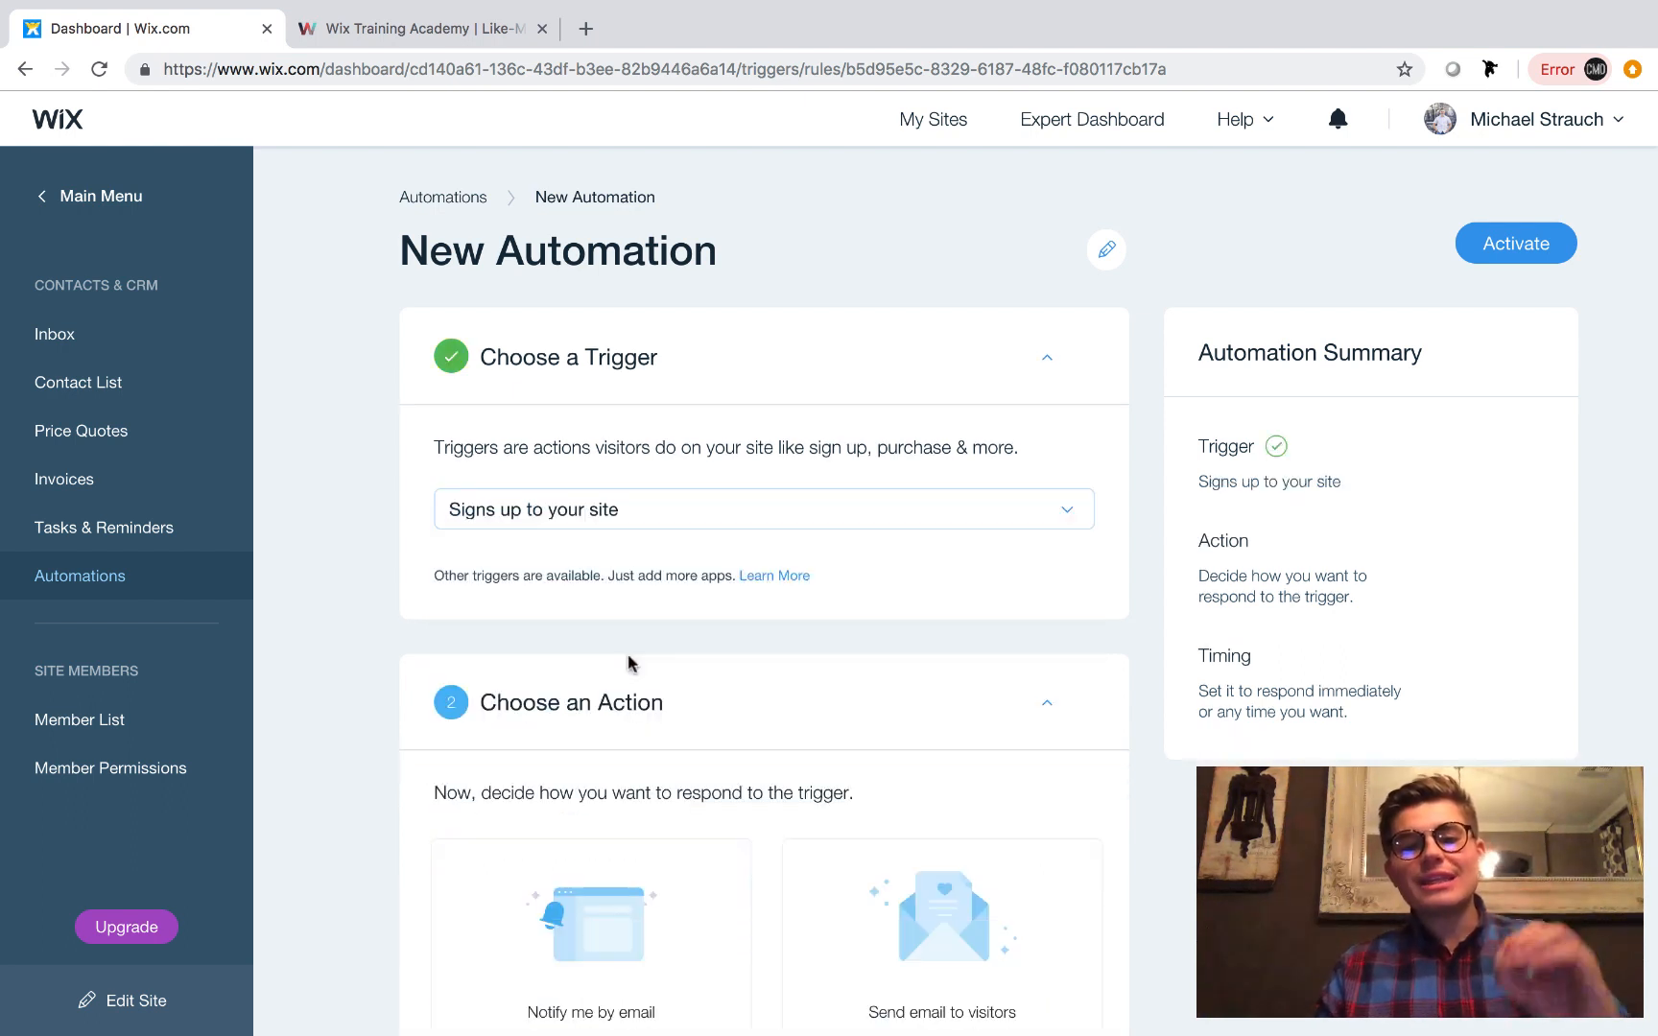
Choose "Send email to visitors" as the automation's action.
scroll(623, 598, down, 2)
scroll(397, 767, down, 1)
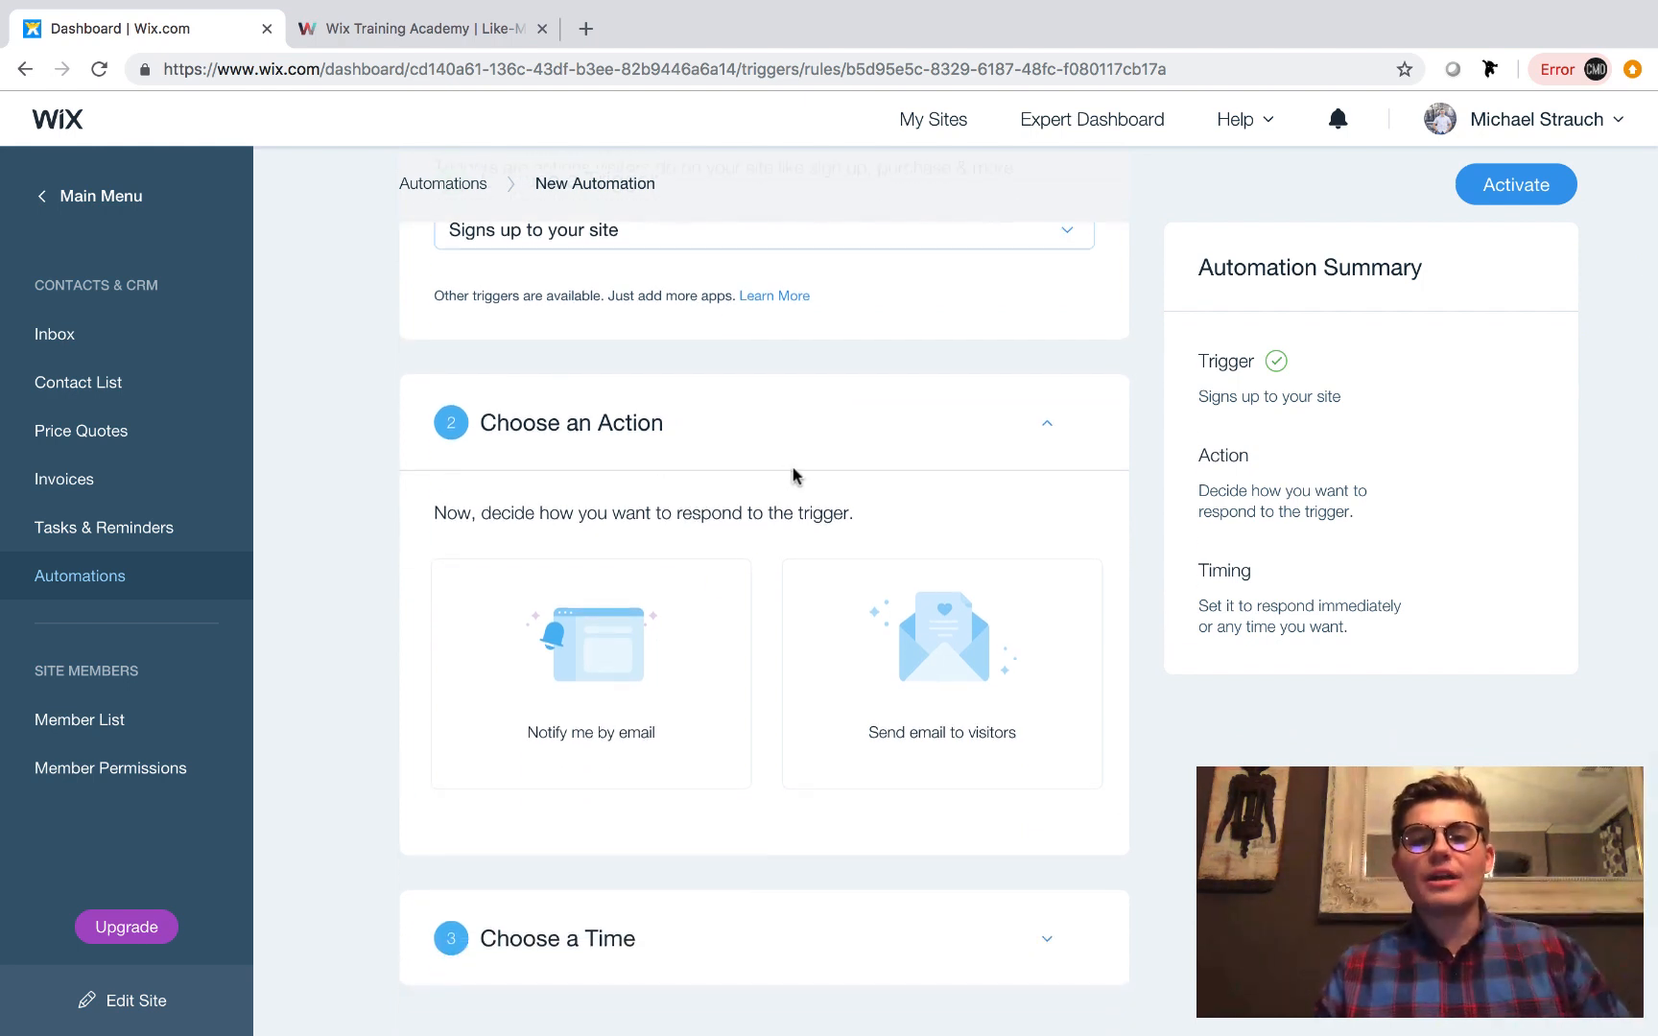
scroll(793, 475, up, 1)
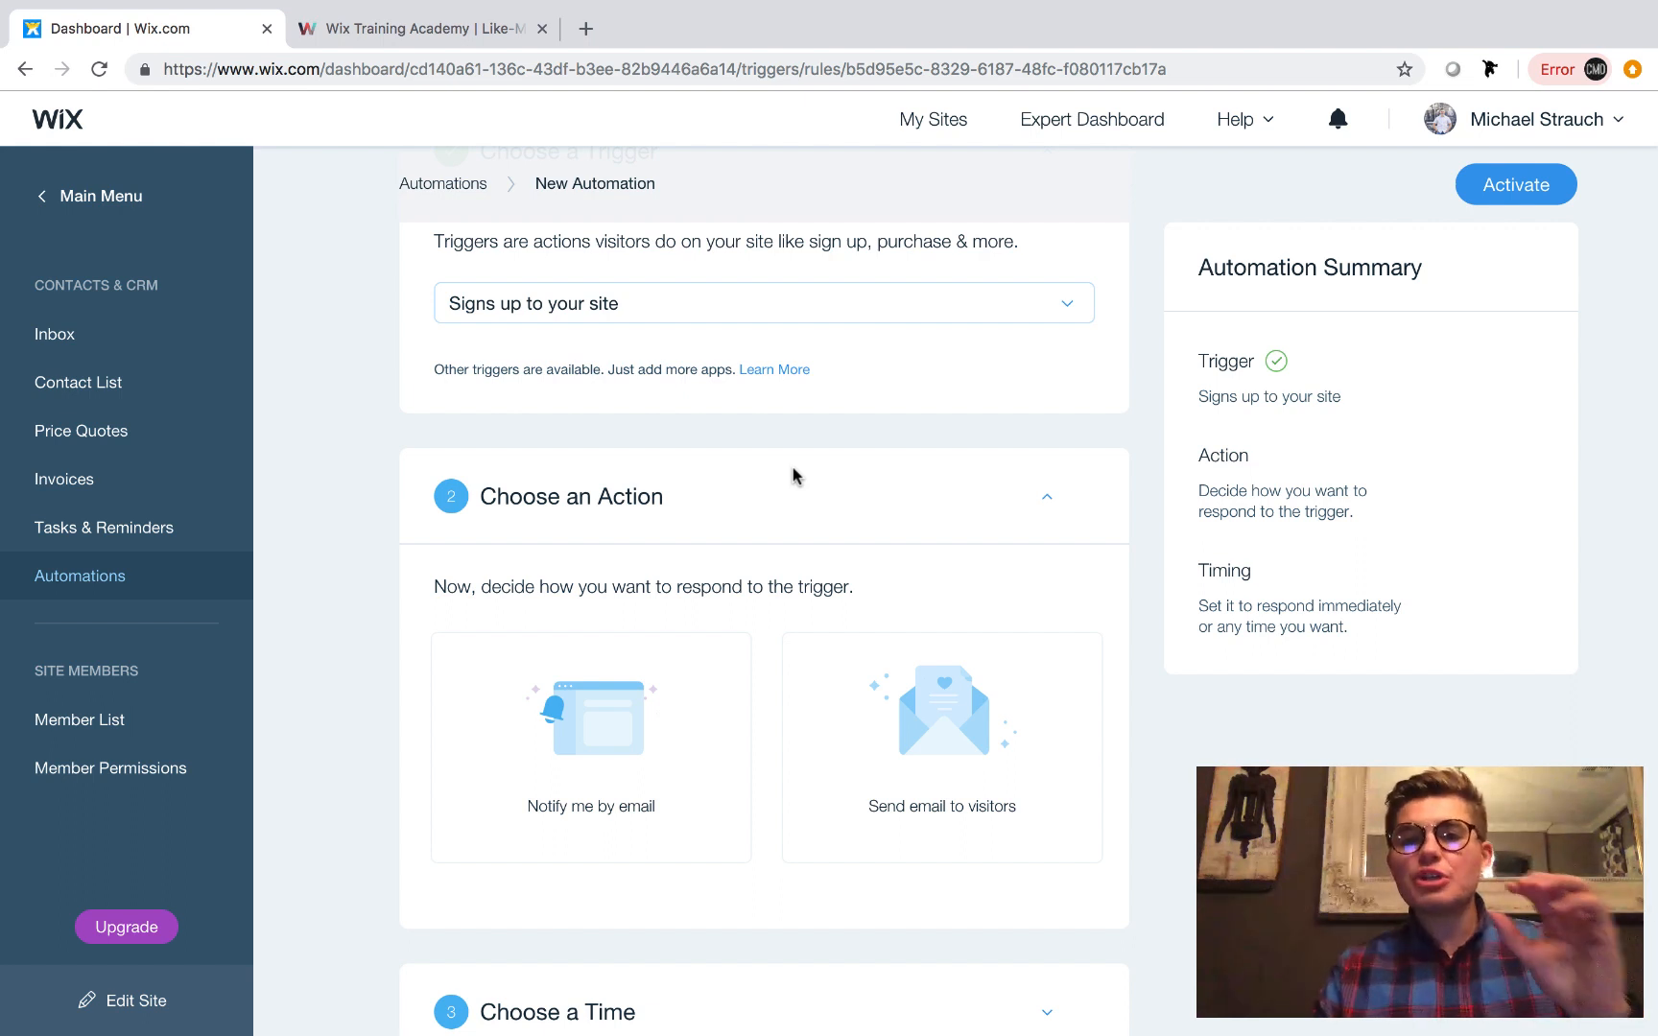
scroll(792, 475, down, 1)
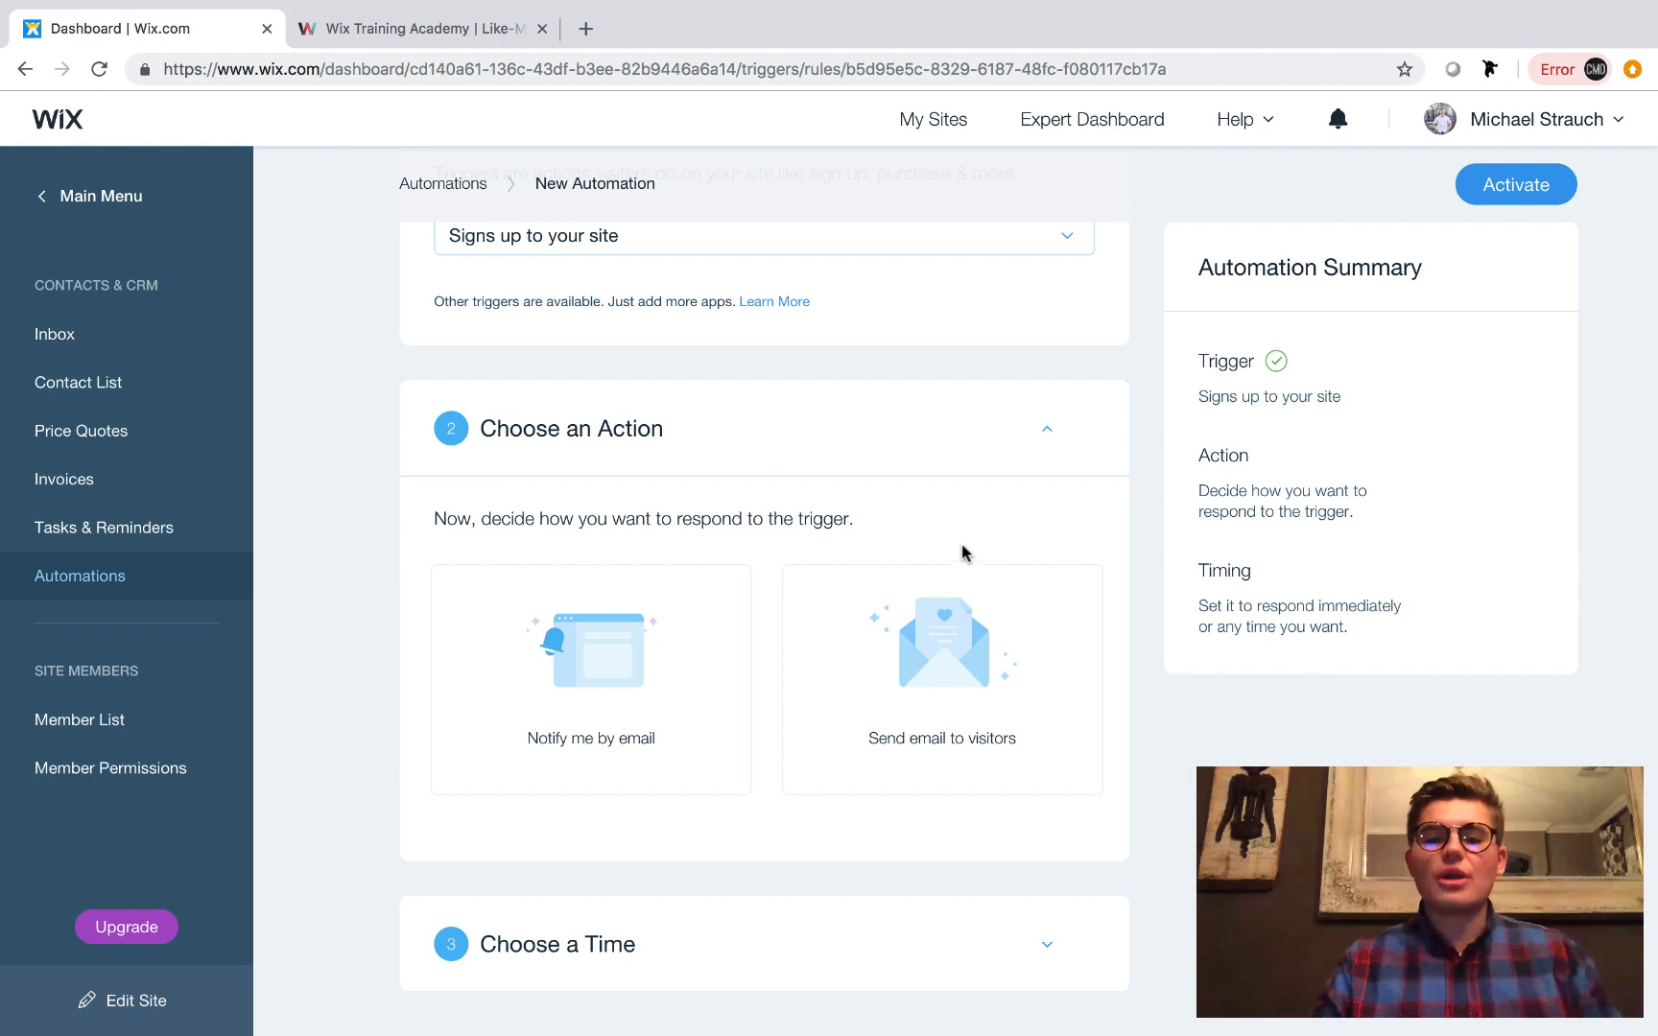
click(943, 655)
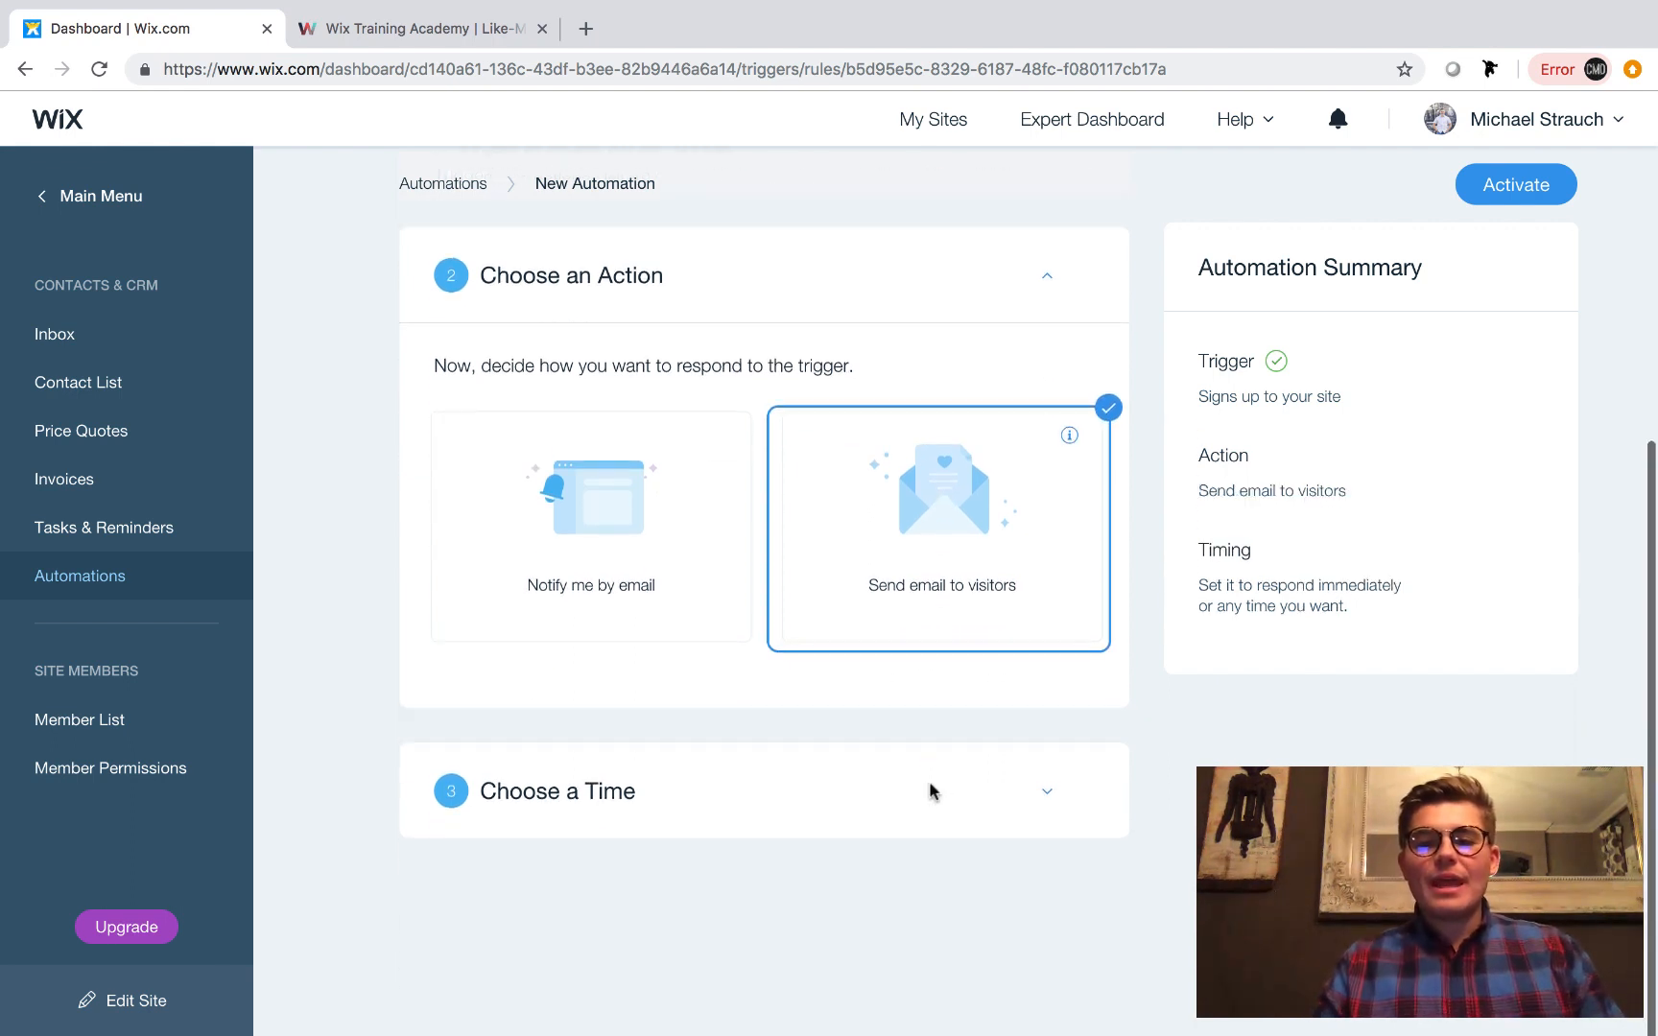
Set the automation's timing to send the action Immediately.
scroll(1055, 888, down, 5)
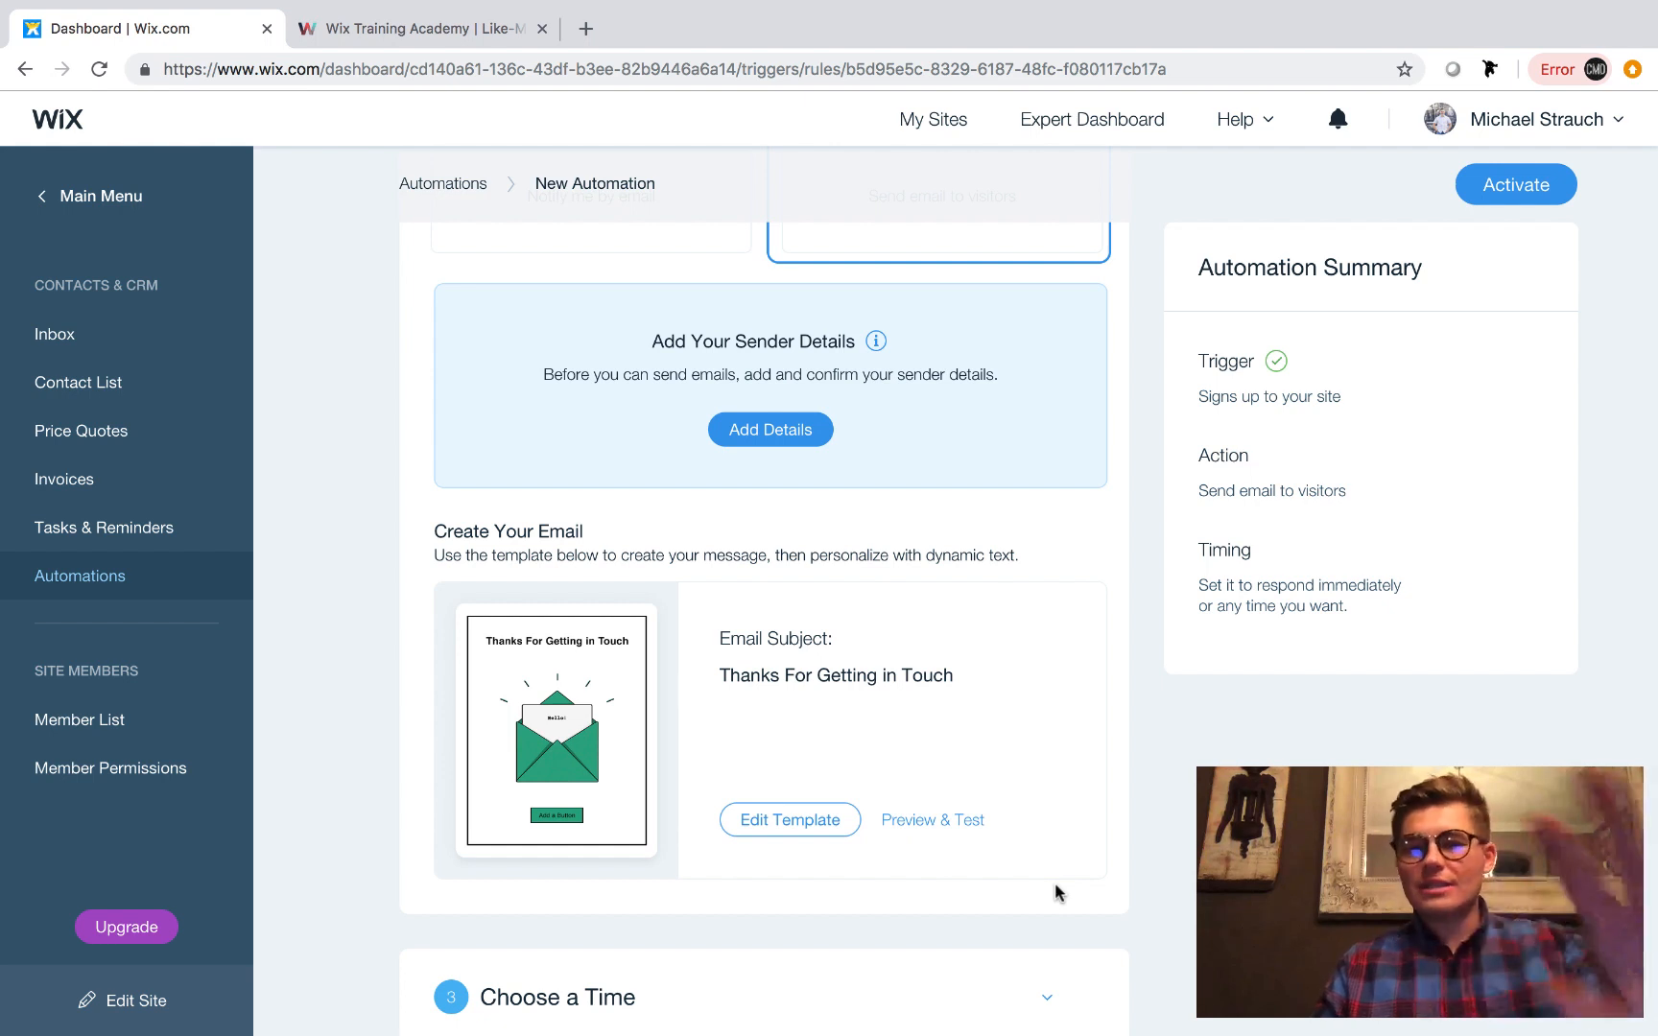
scroll(1054, 893, down, 1)
scroll(1054, 882, down, 3)
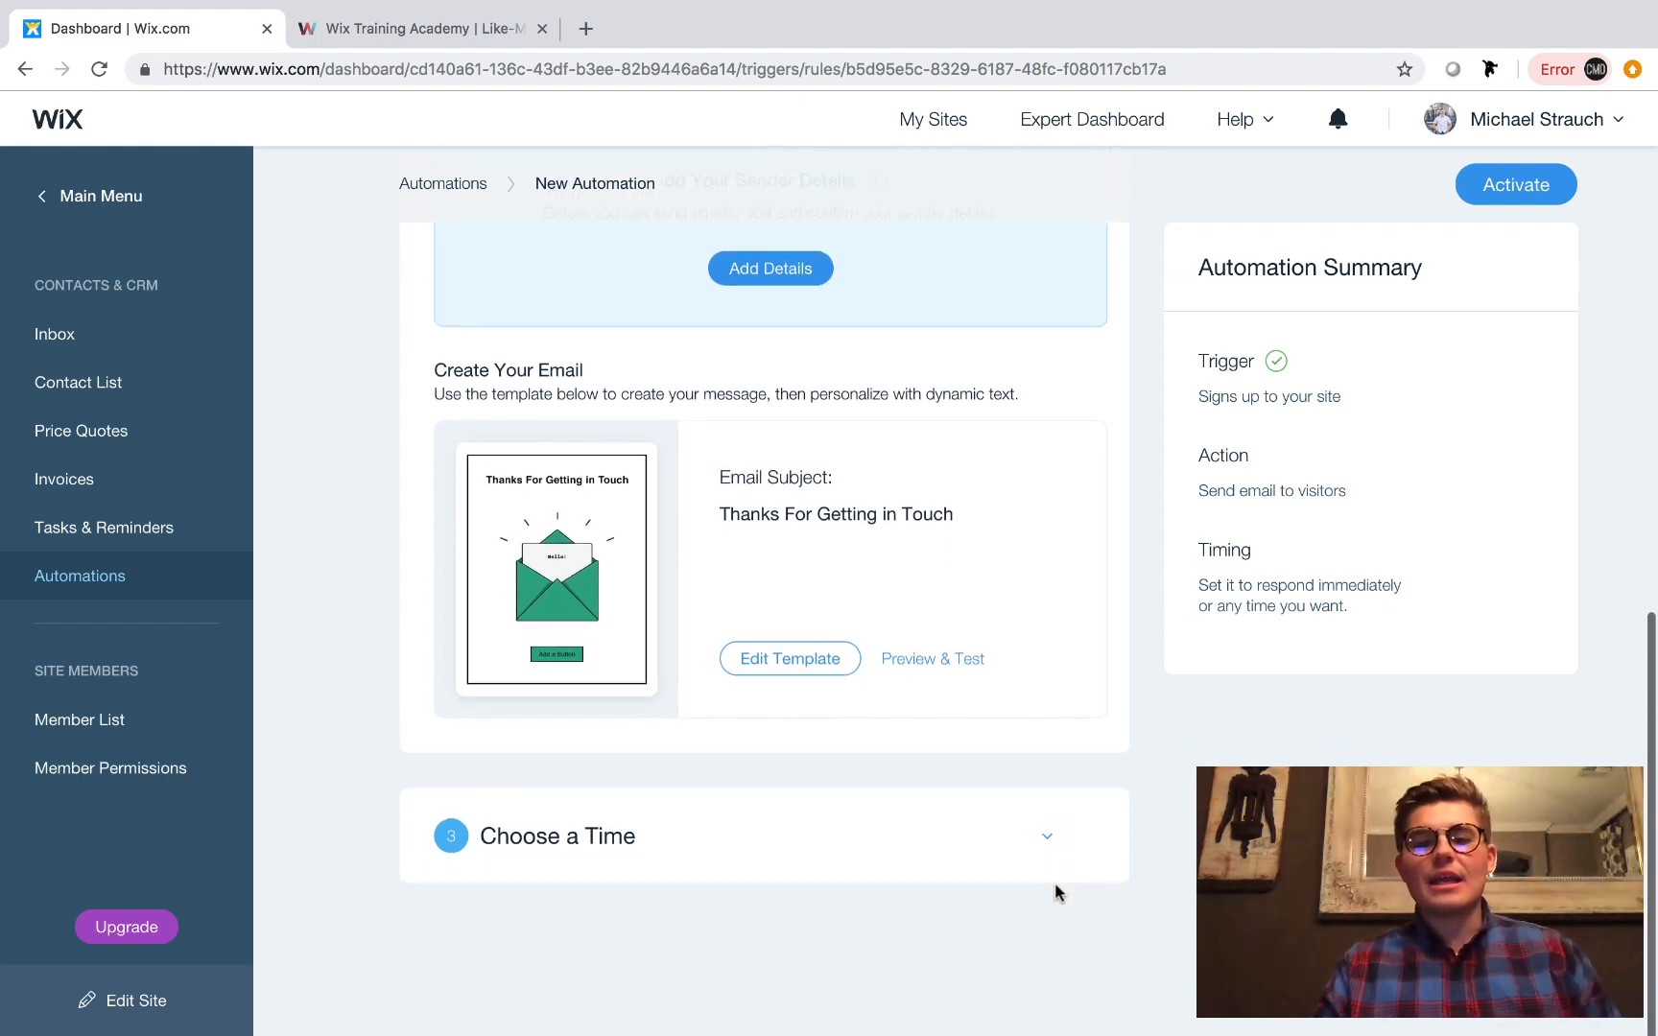
click(1048, 804)
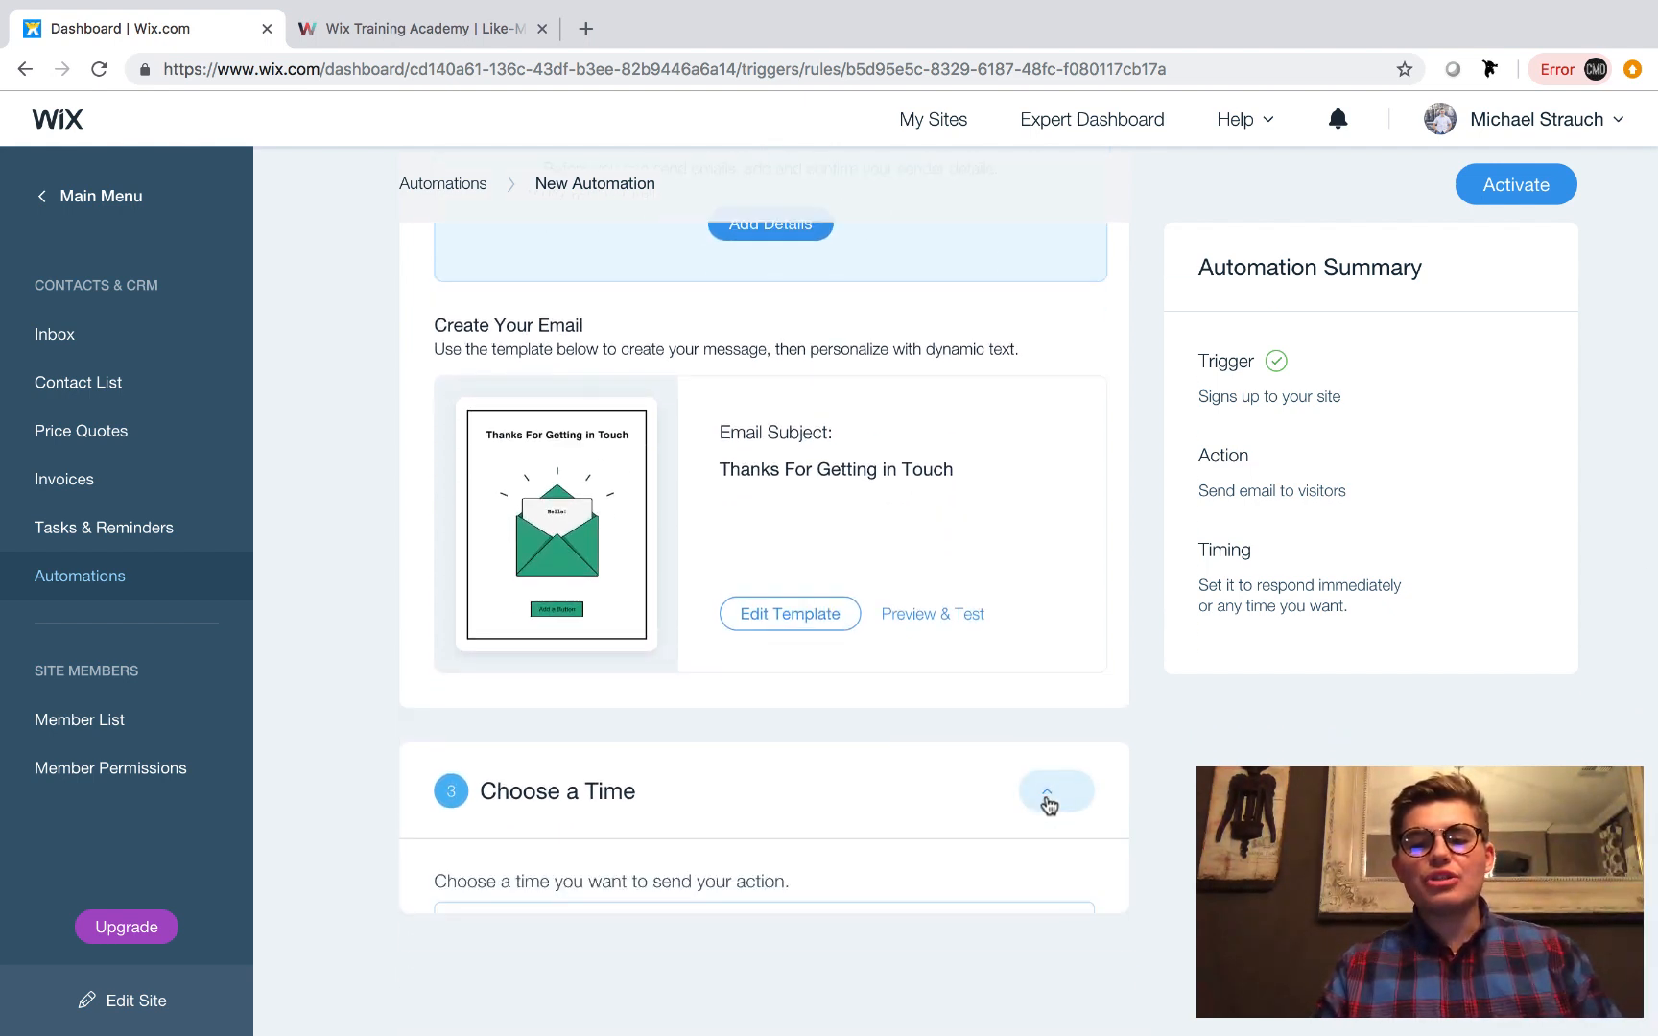
scroll(936, 862, down, 3)
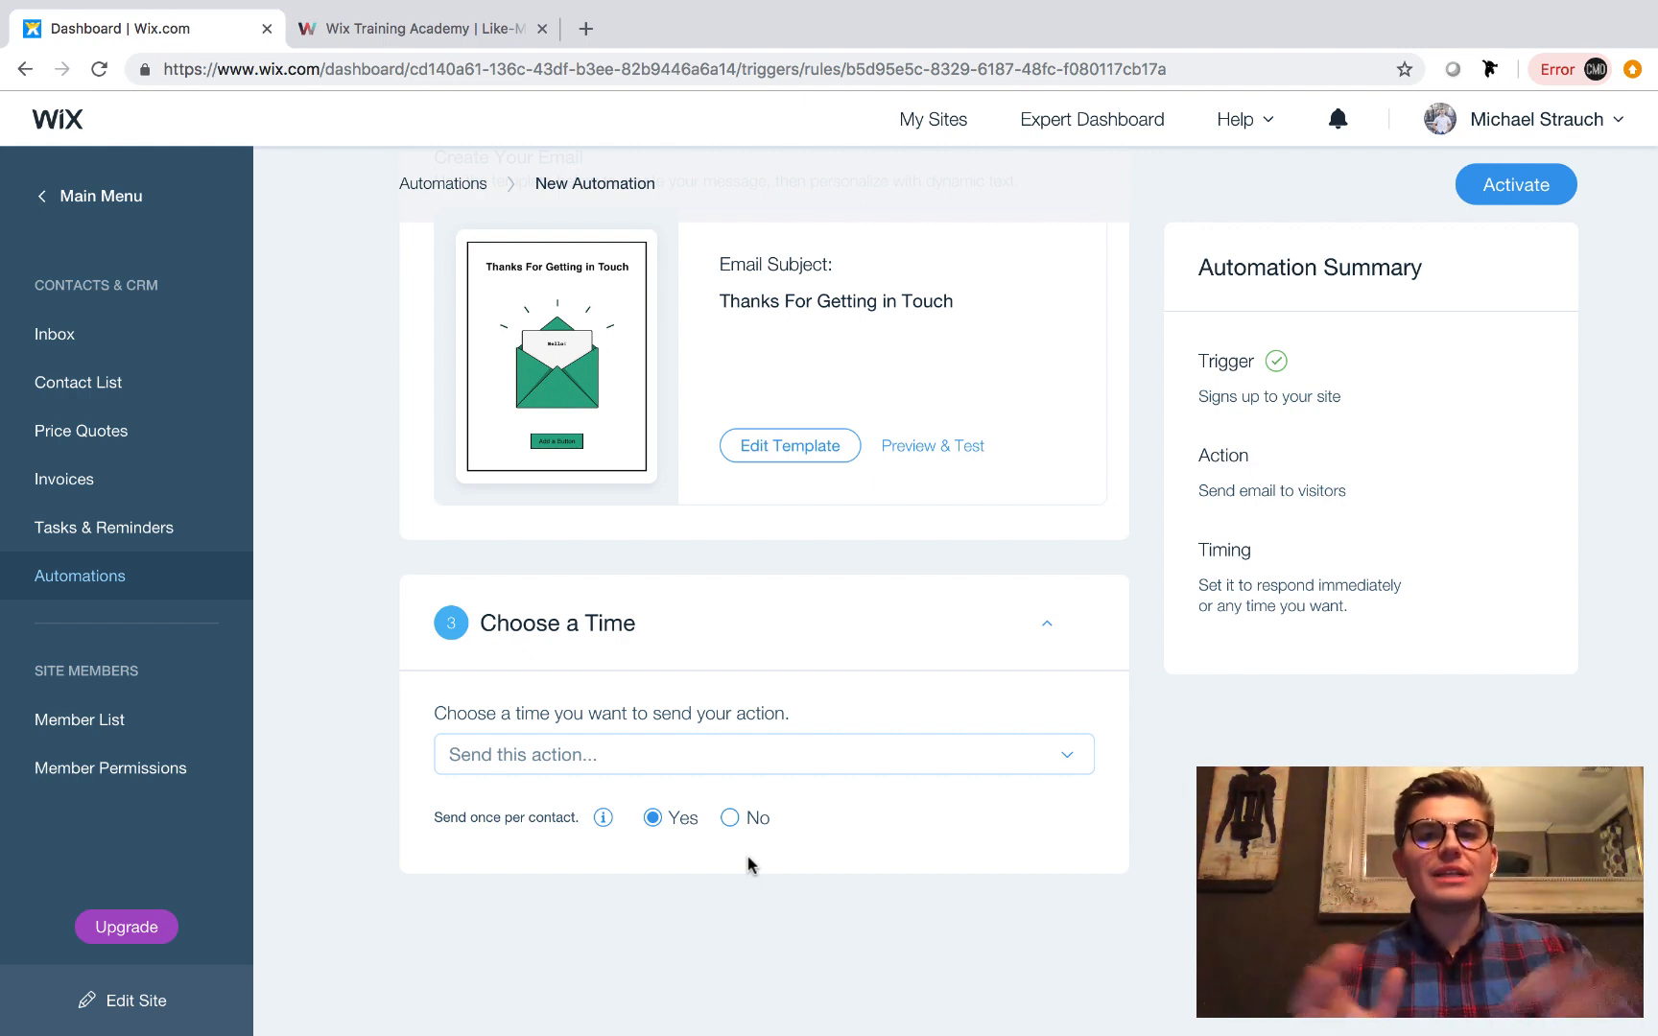
click(664, 762)
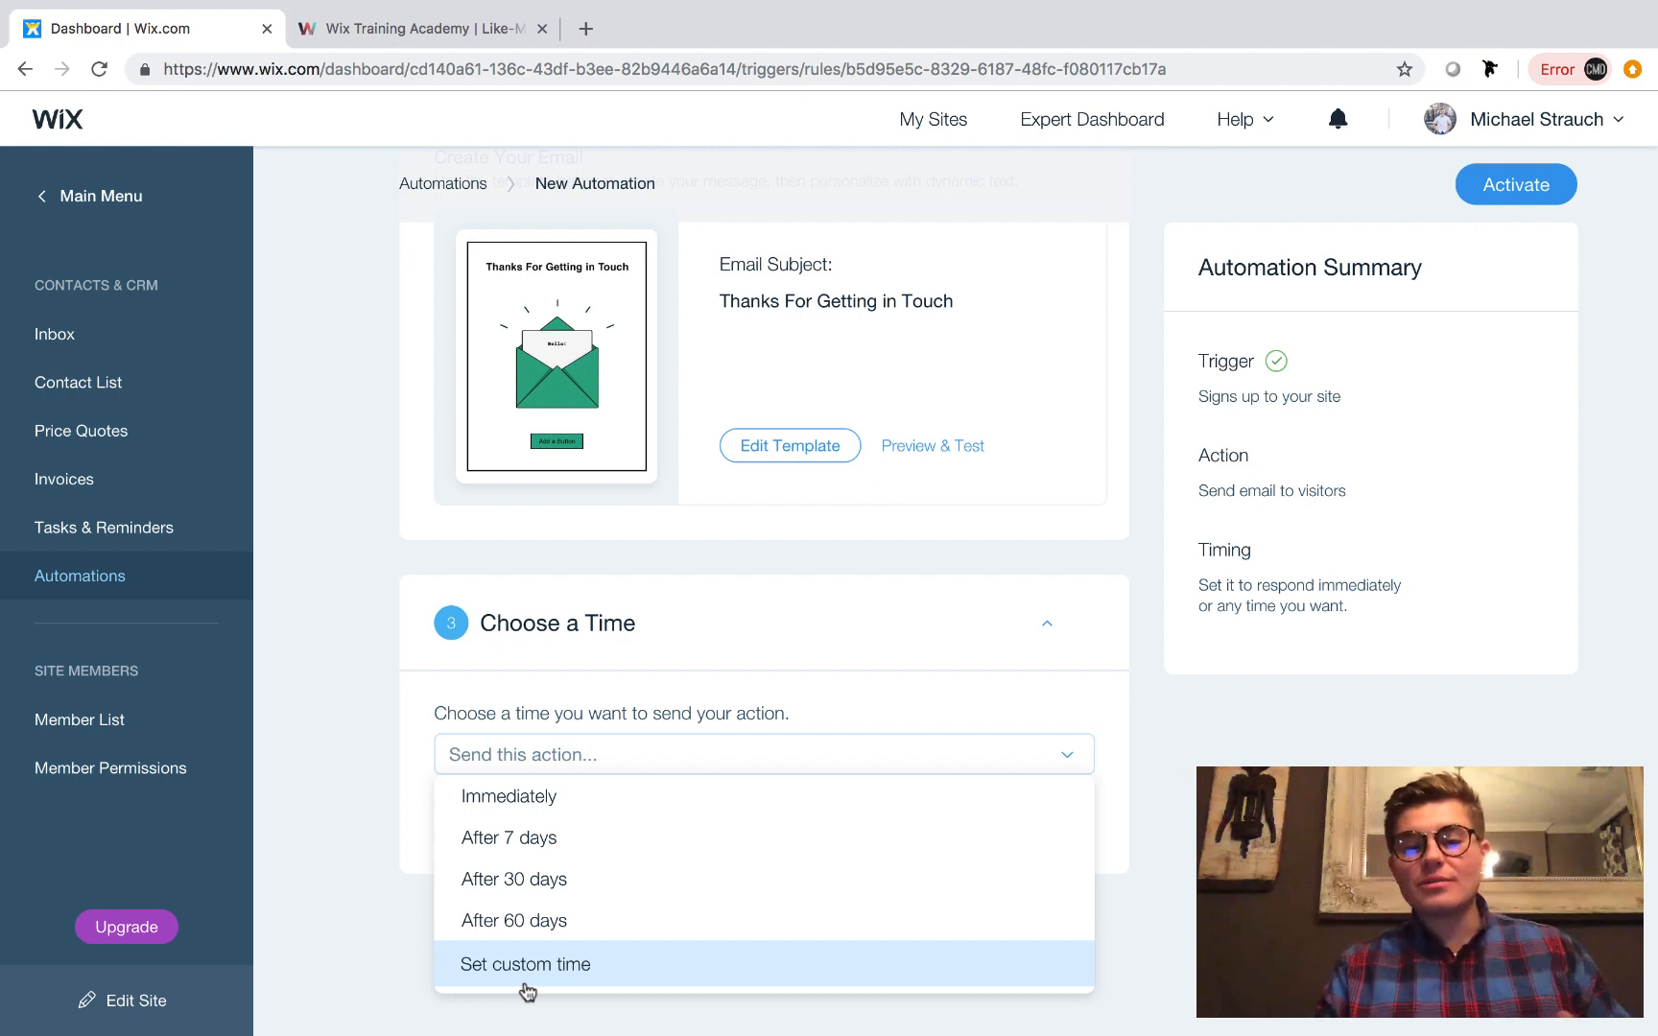
click(556, 964)
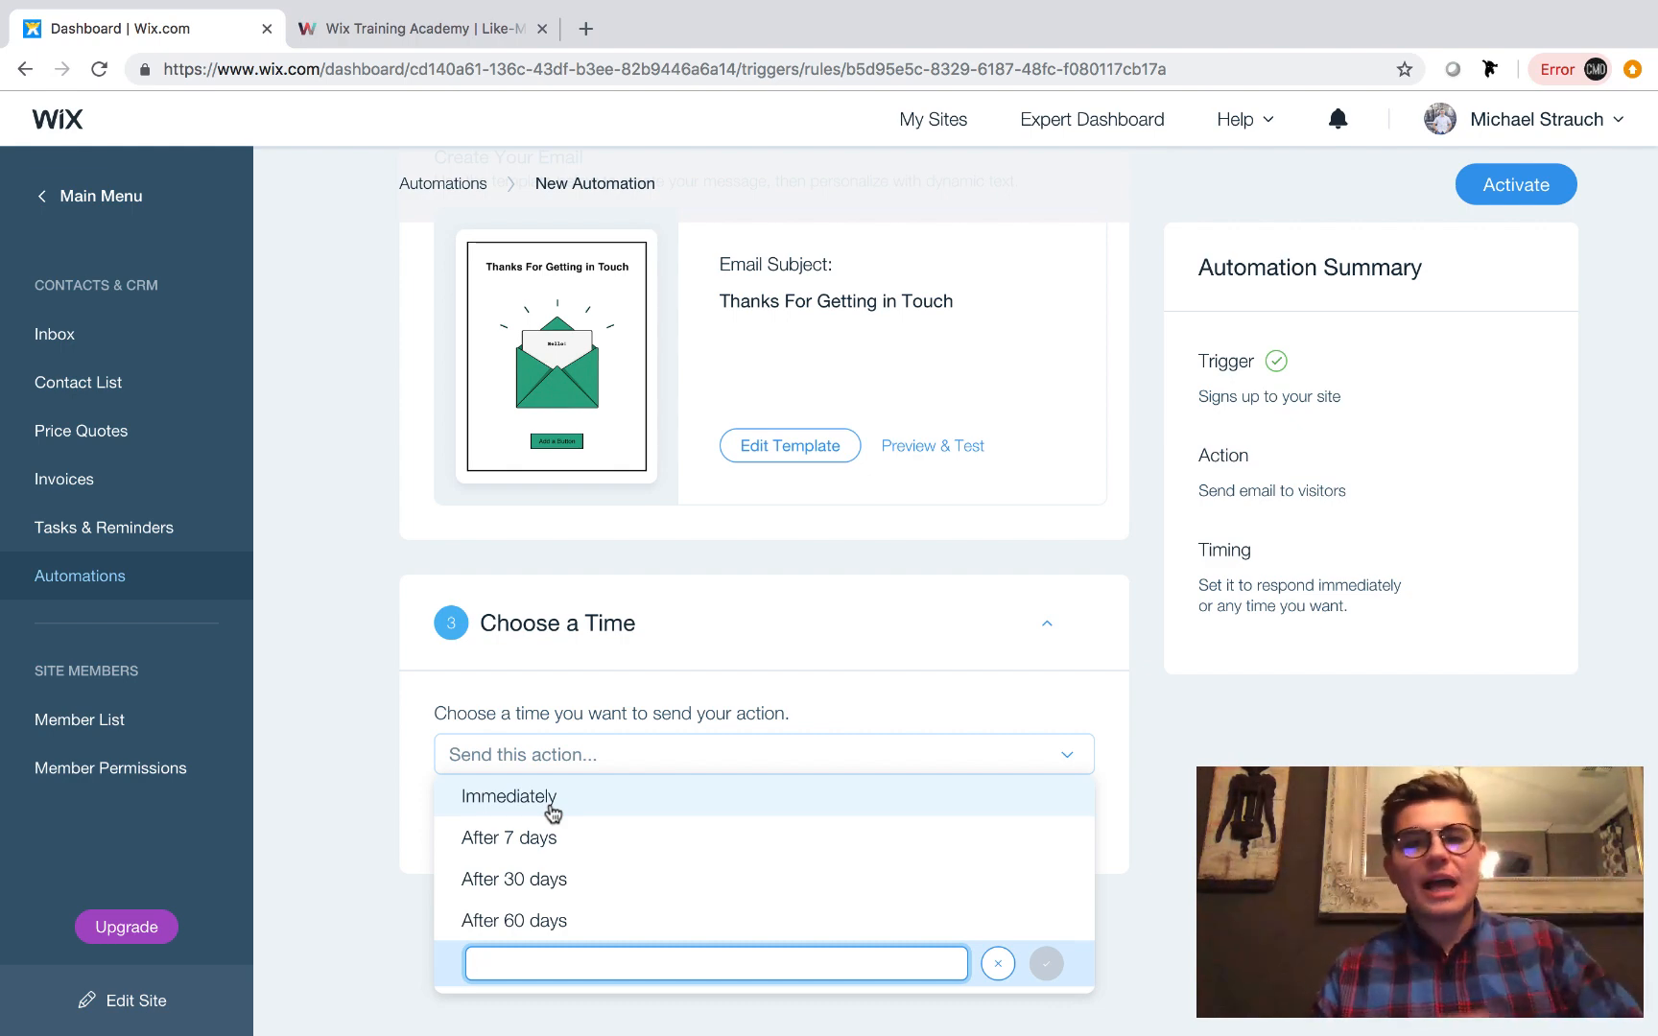
click(552, 810)
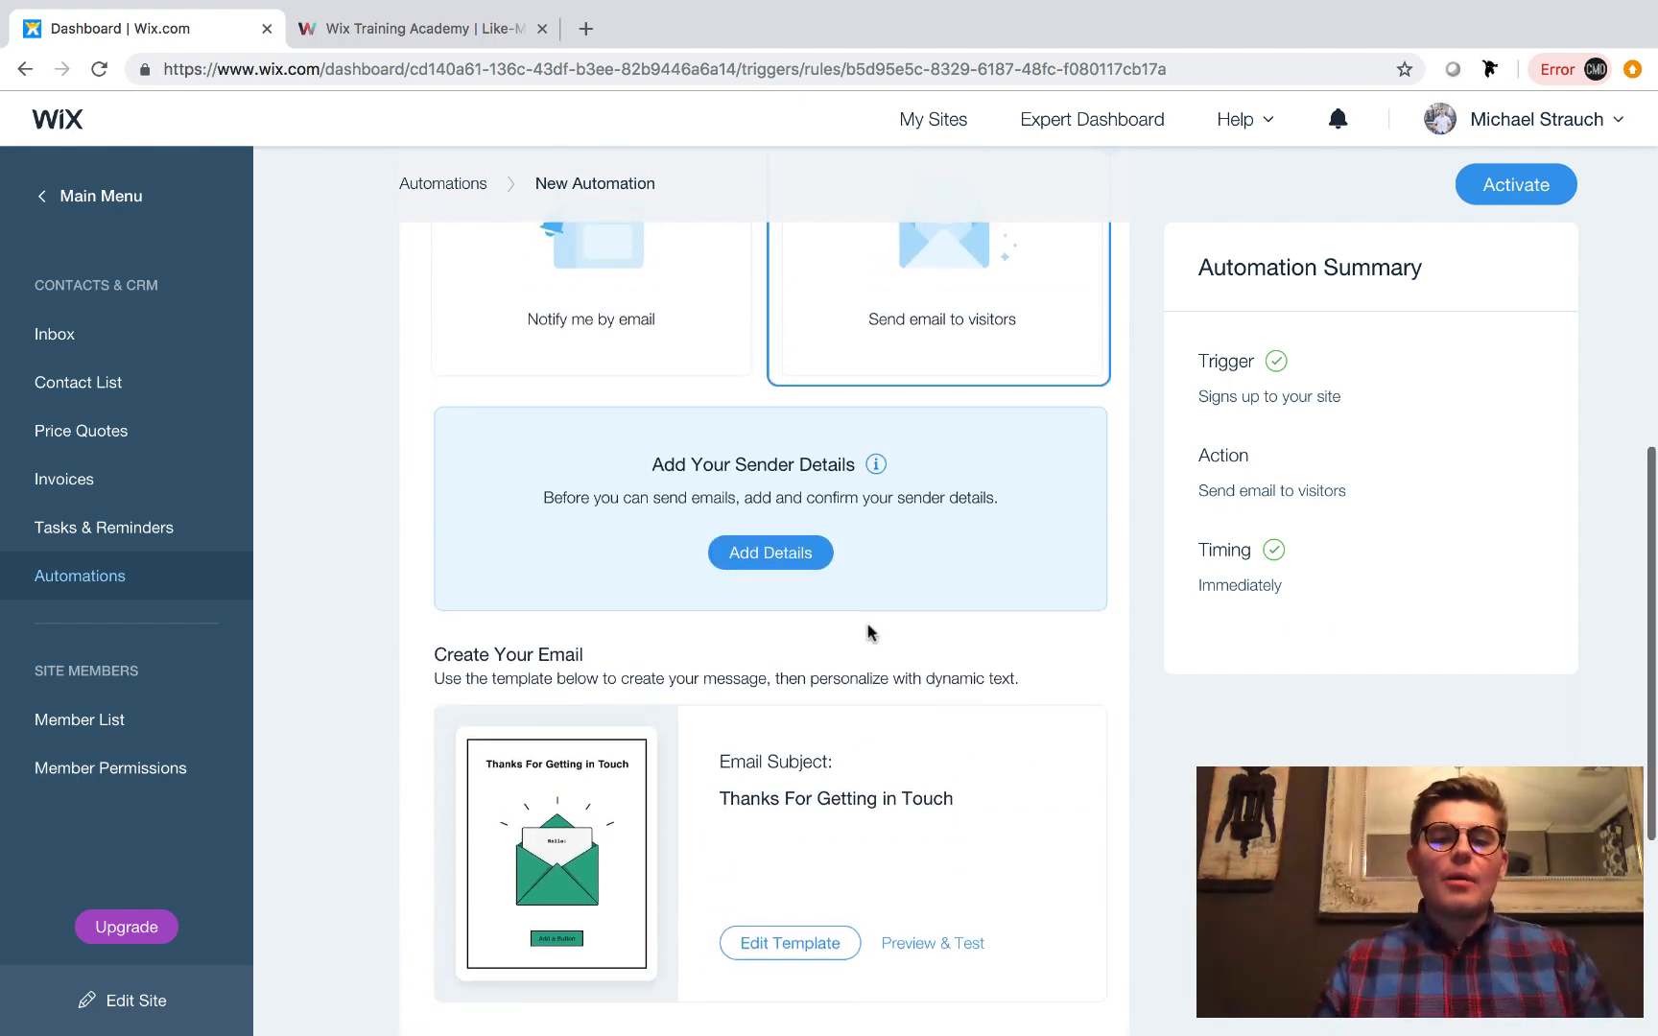
Add the email sender details with the sender's full name as From Name, keep the reply-to email, and continue to email confirmation.
click(778, 564)
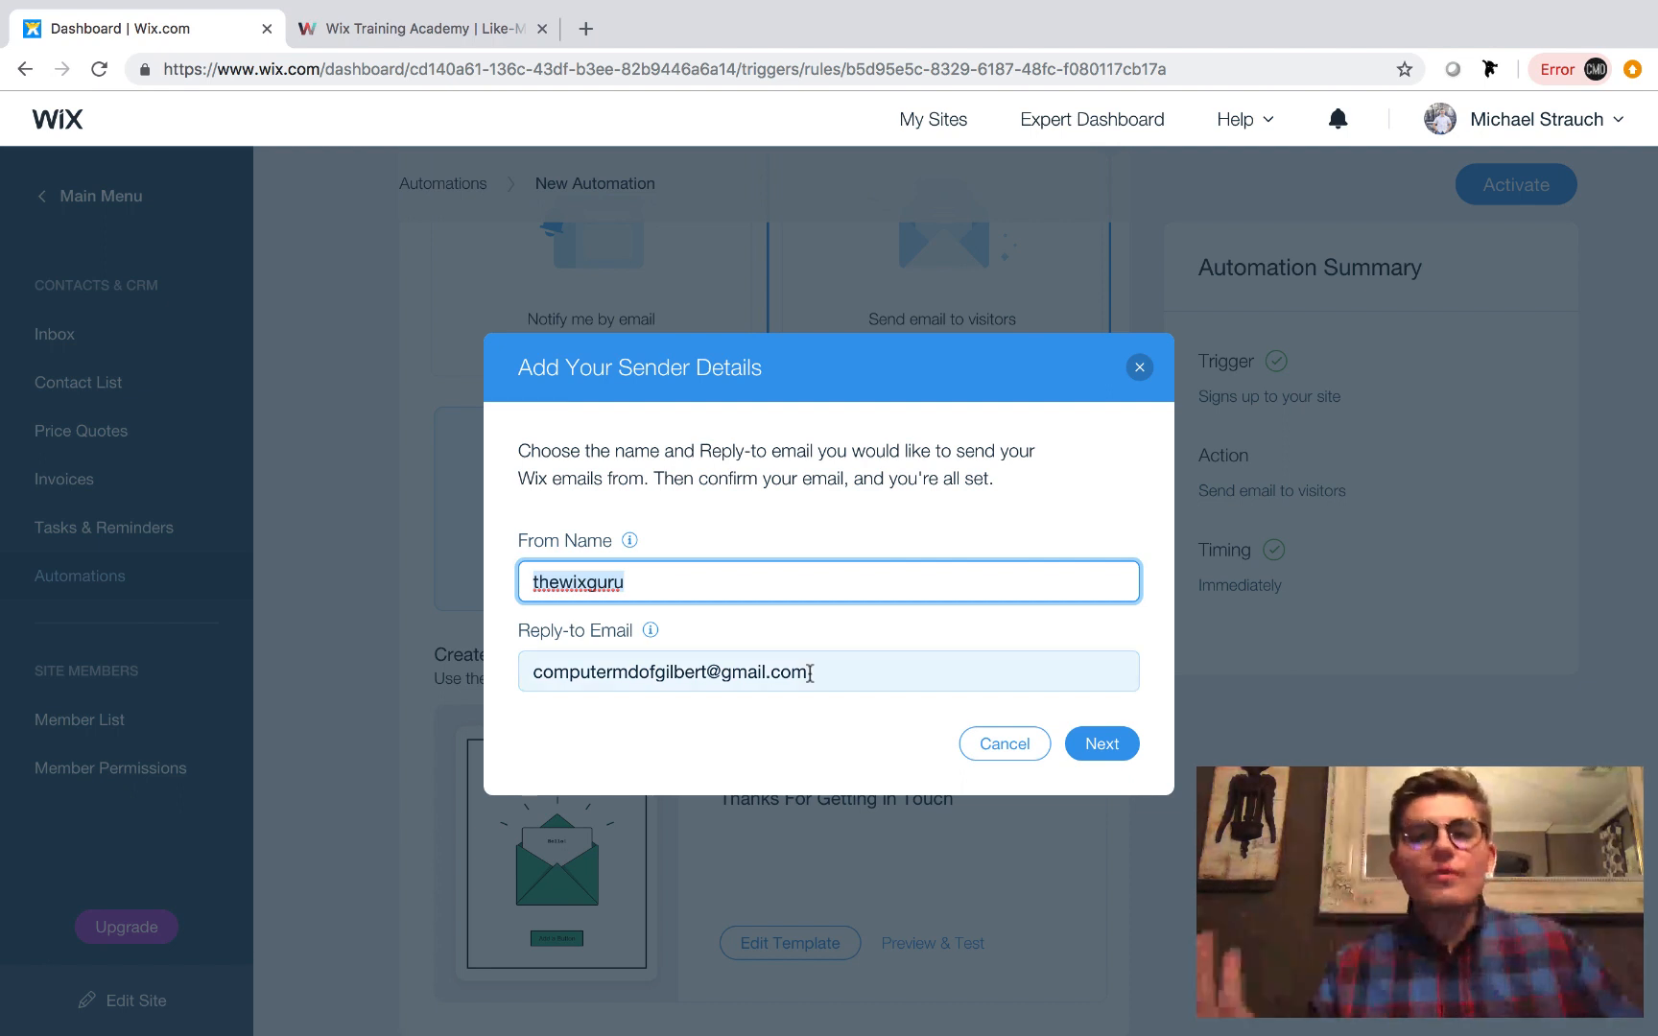
key(BackSpace)
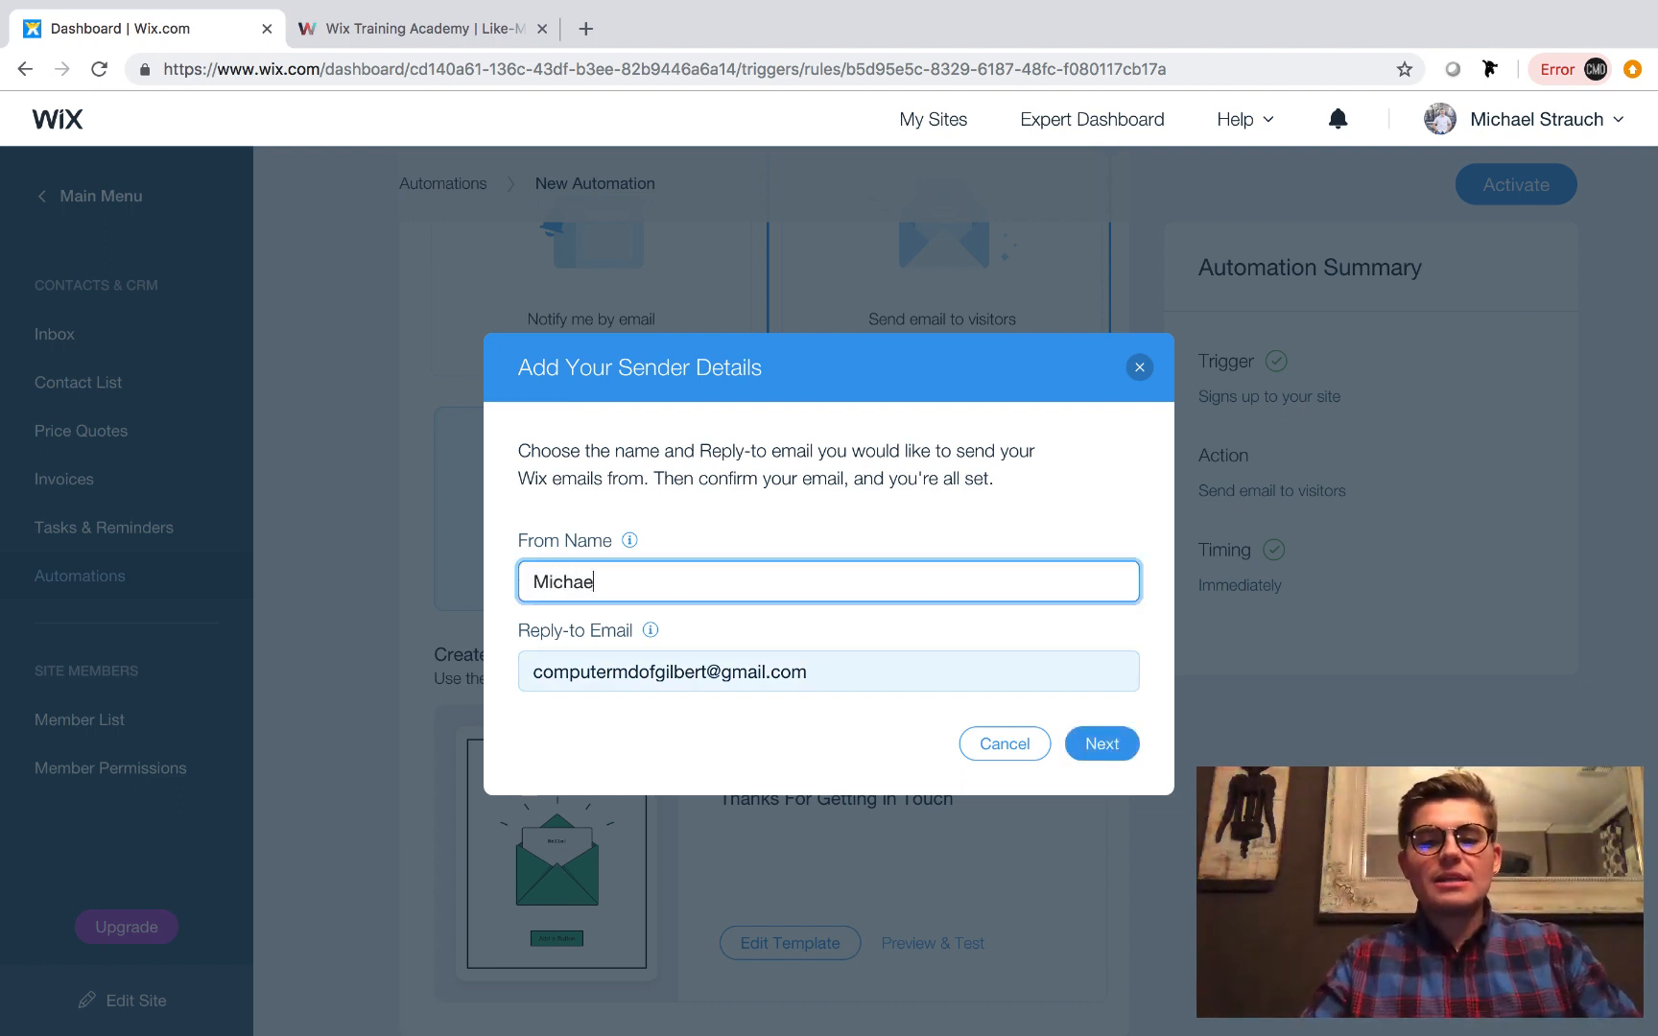
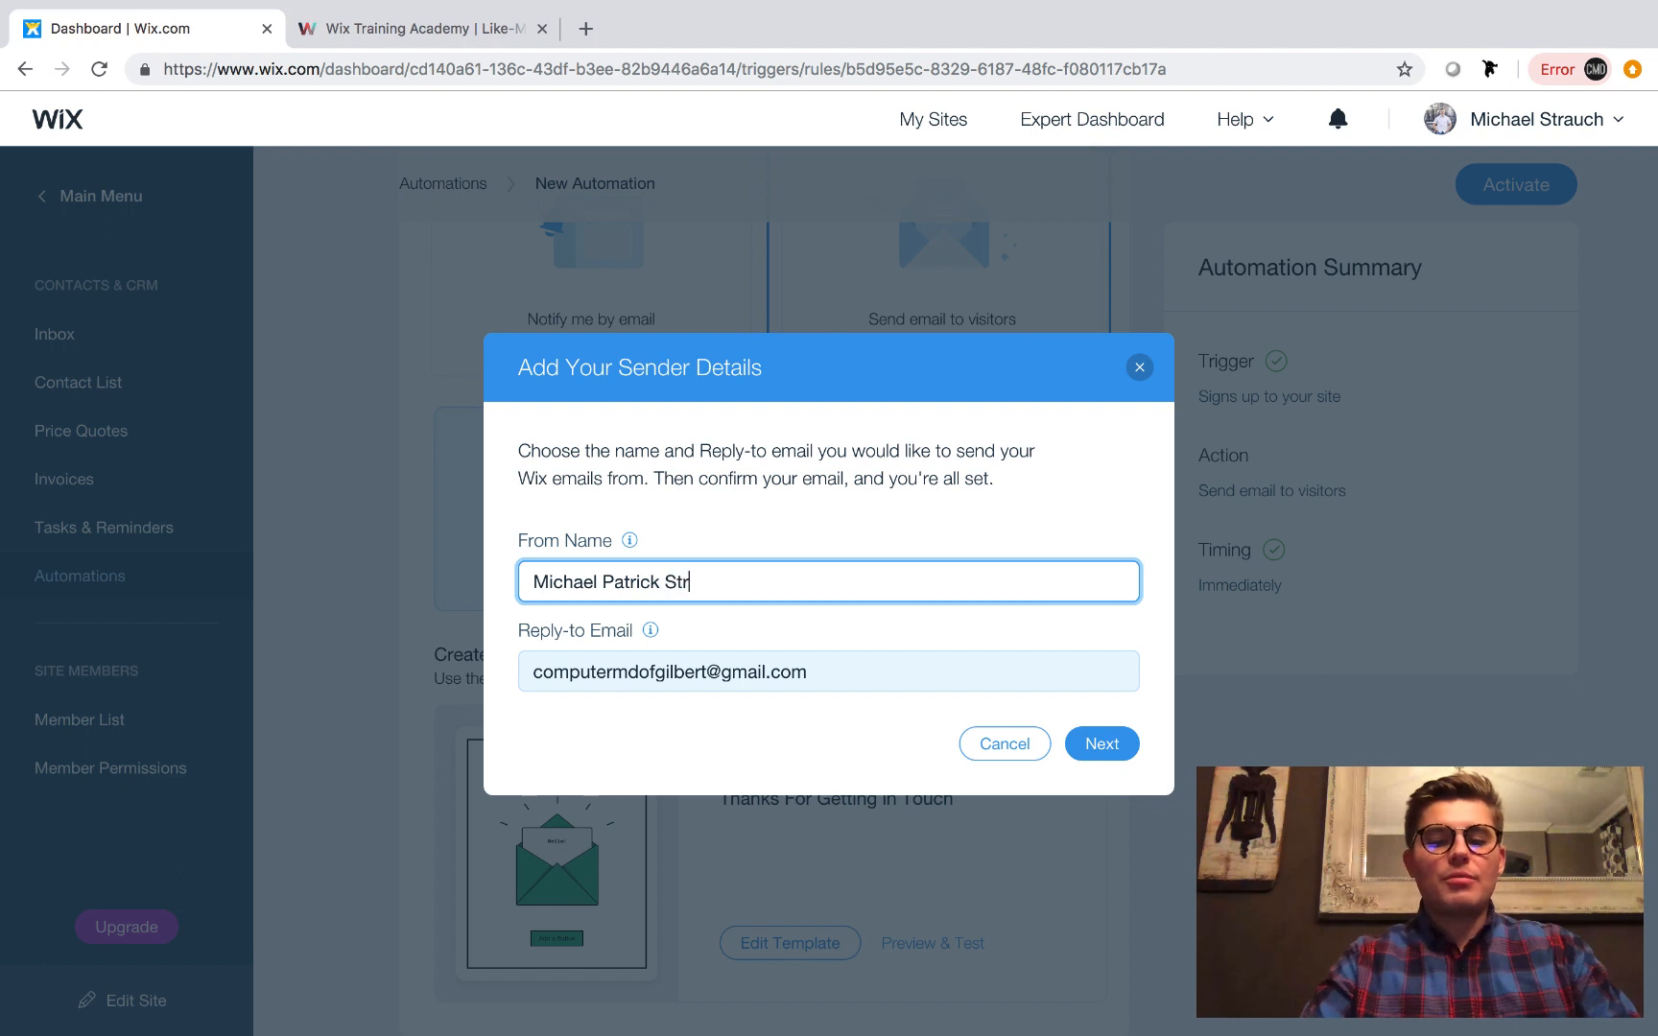
key(Tab)
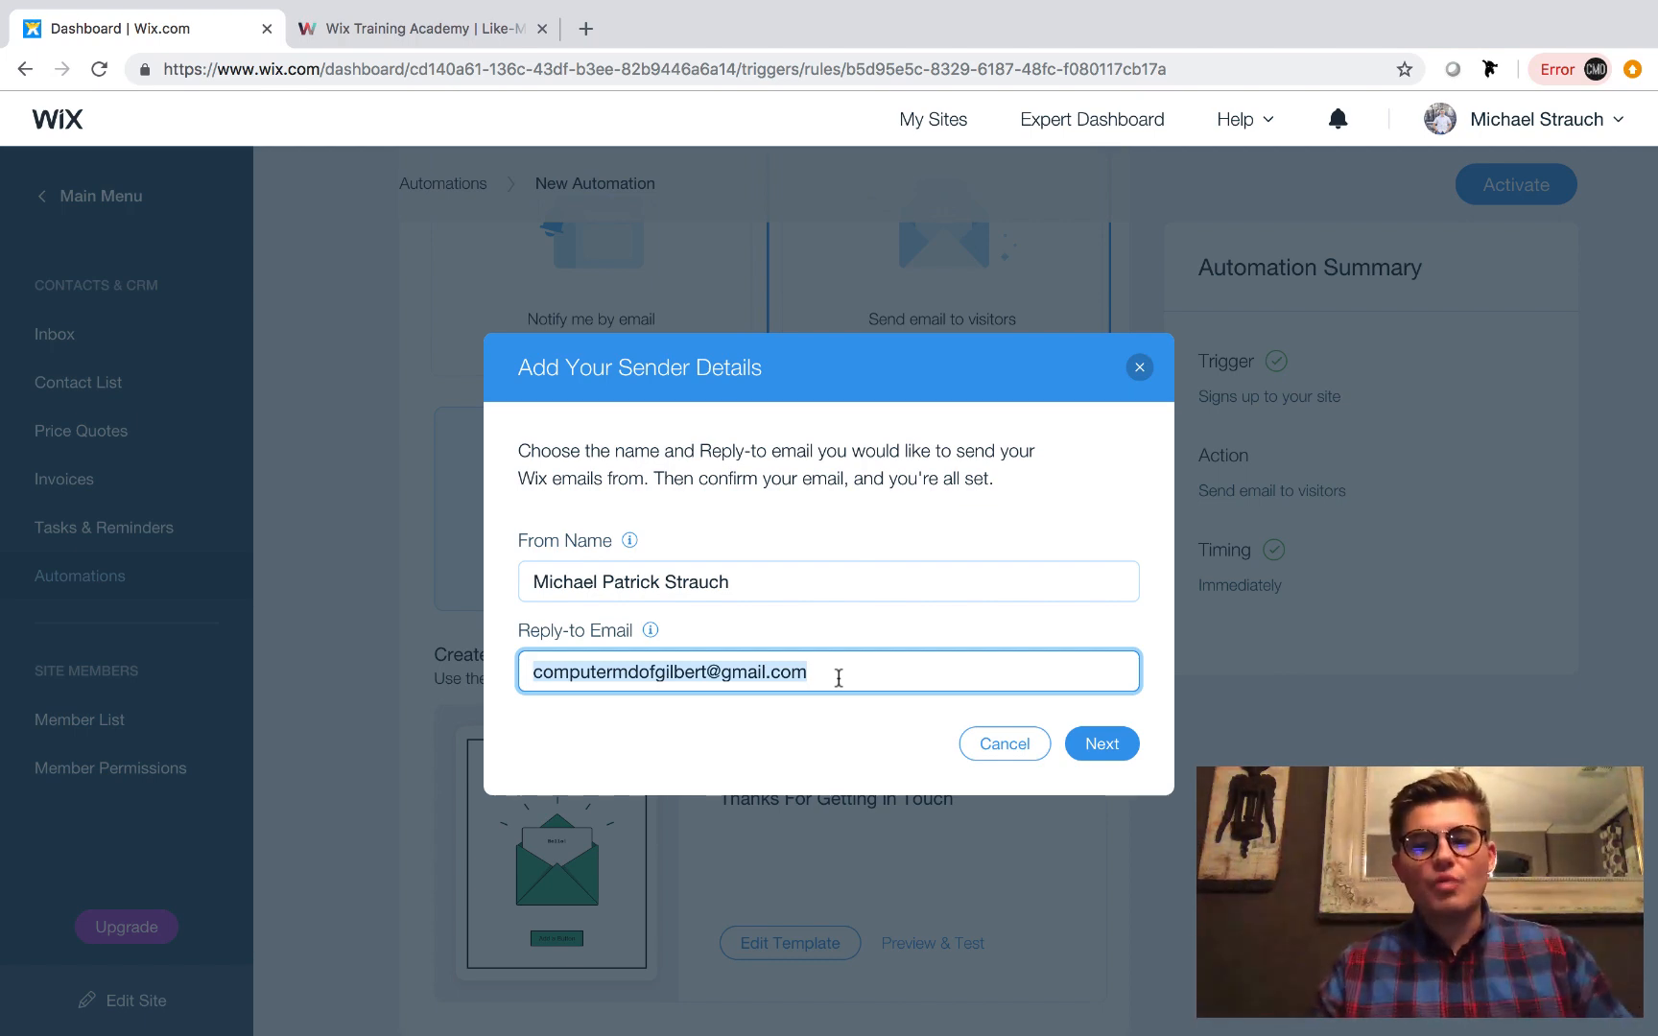
click(1119, 749)
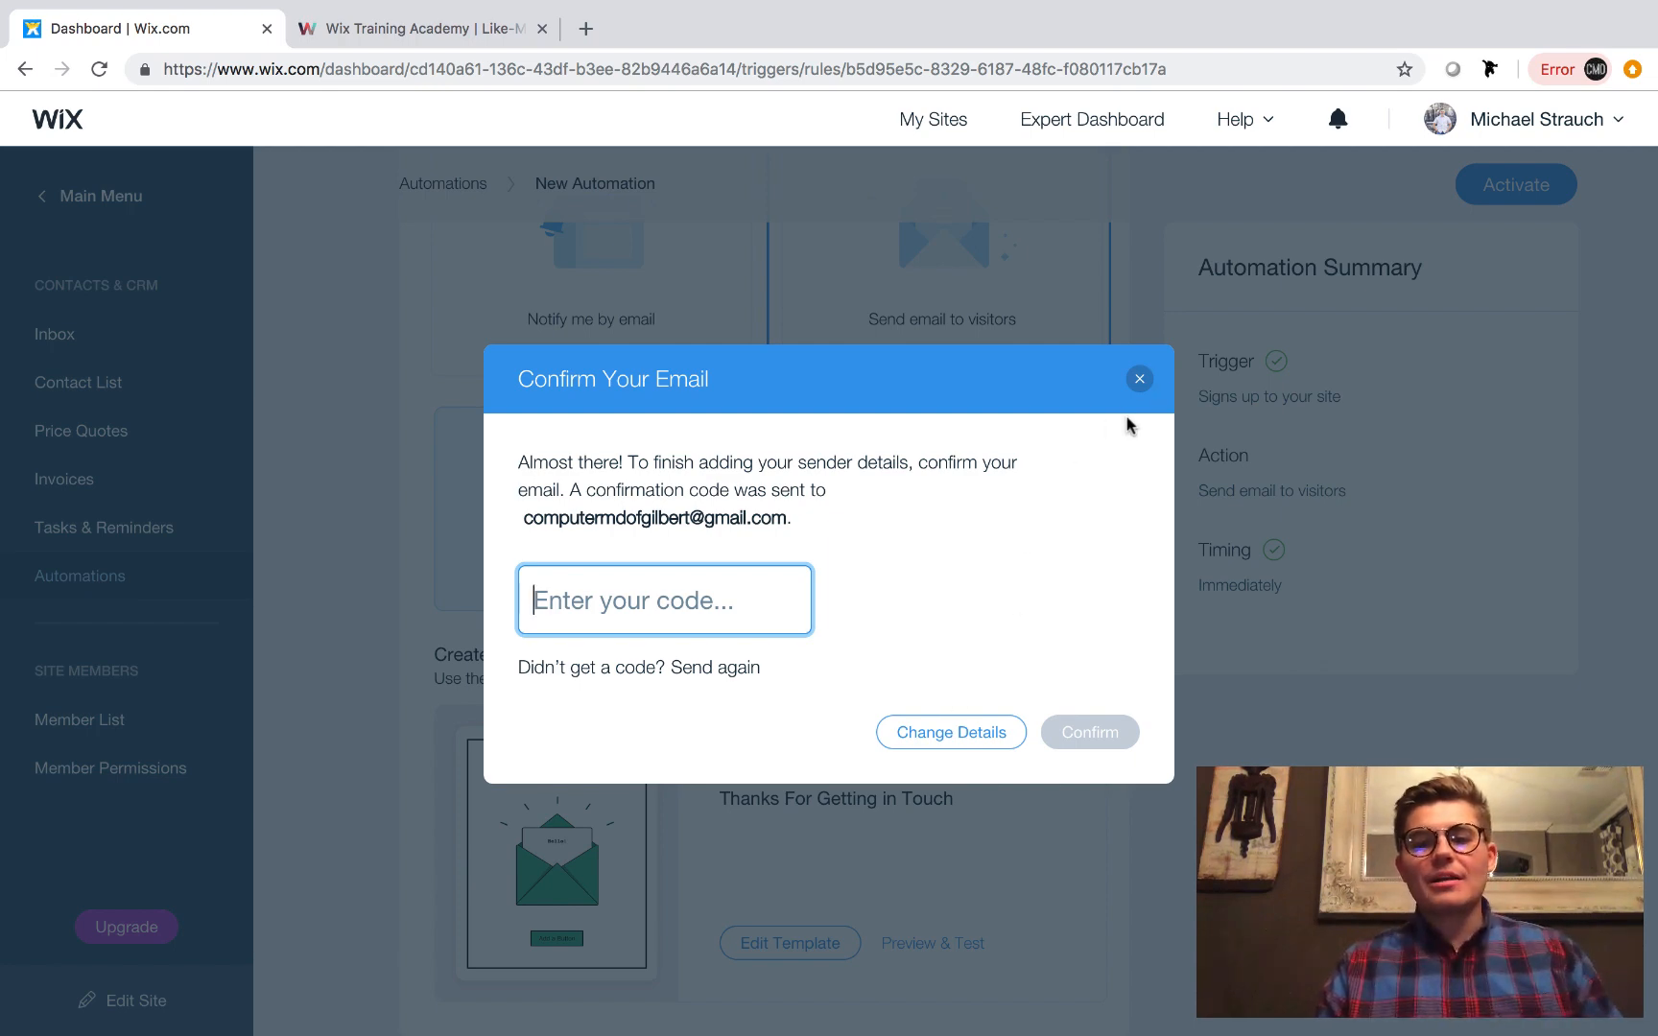
Close the email confirmation without entering a code and open the "Thanks For Getting in Touch" email template for editing.
click(1139, 379)
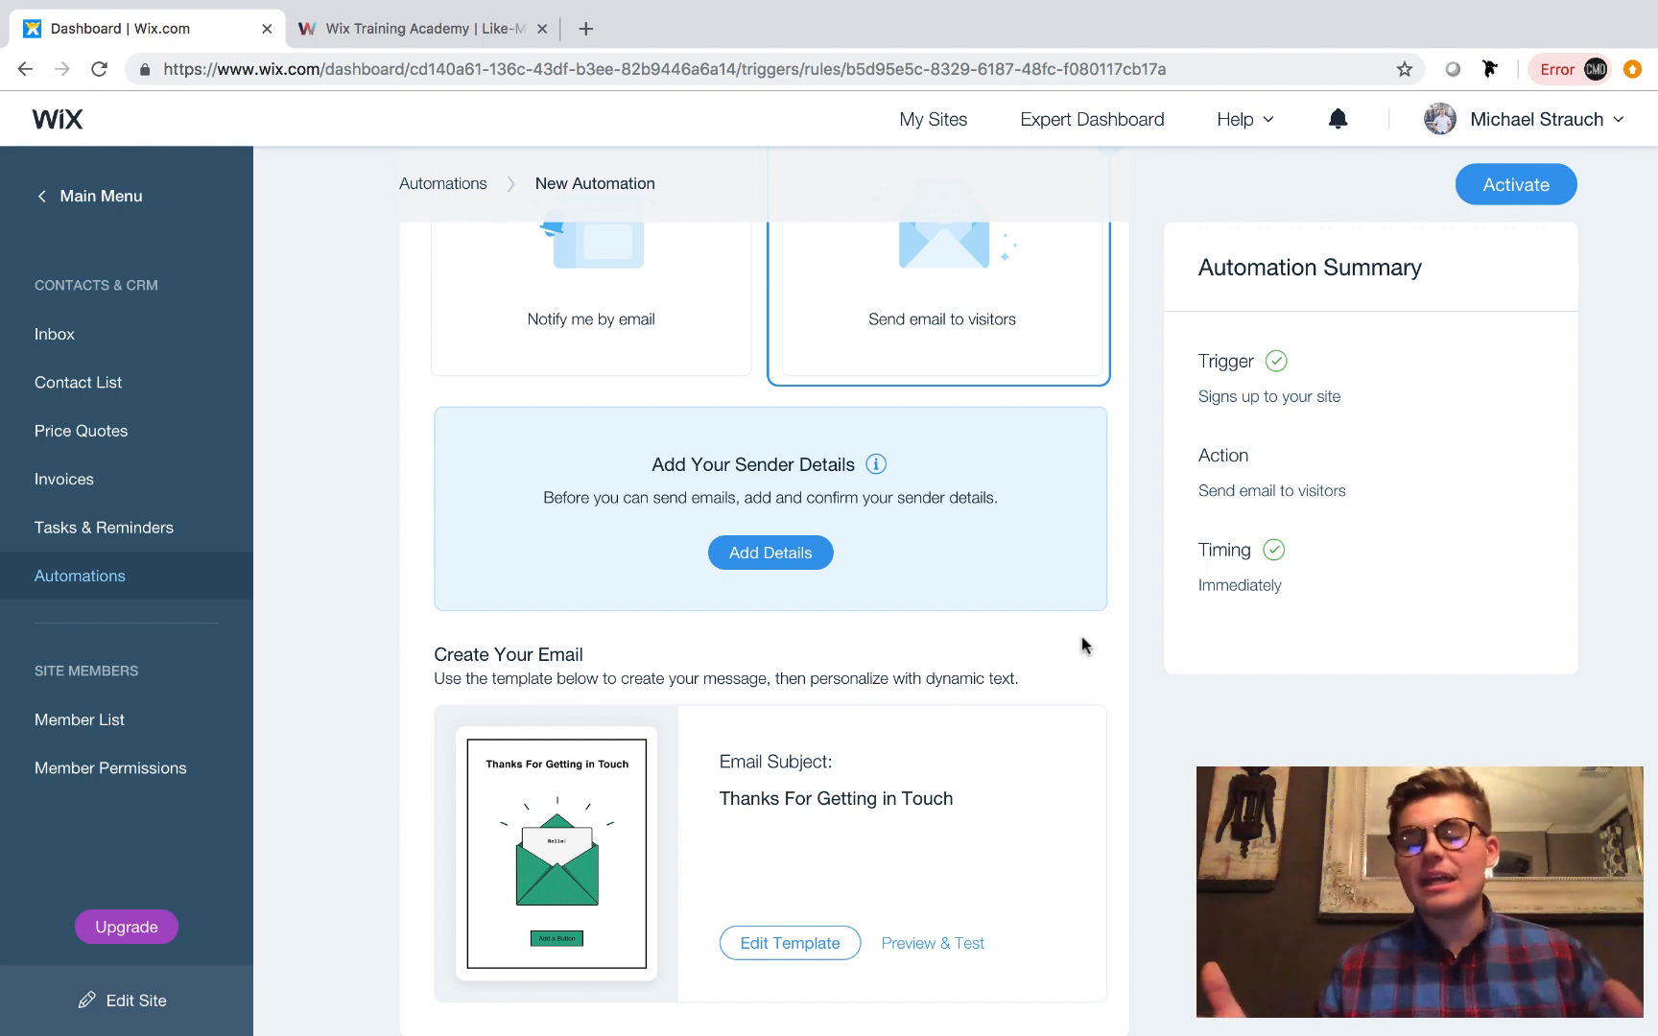
scroll(1084, 648, down, 3)
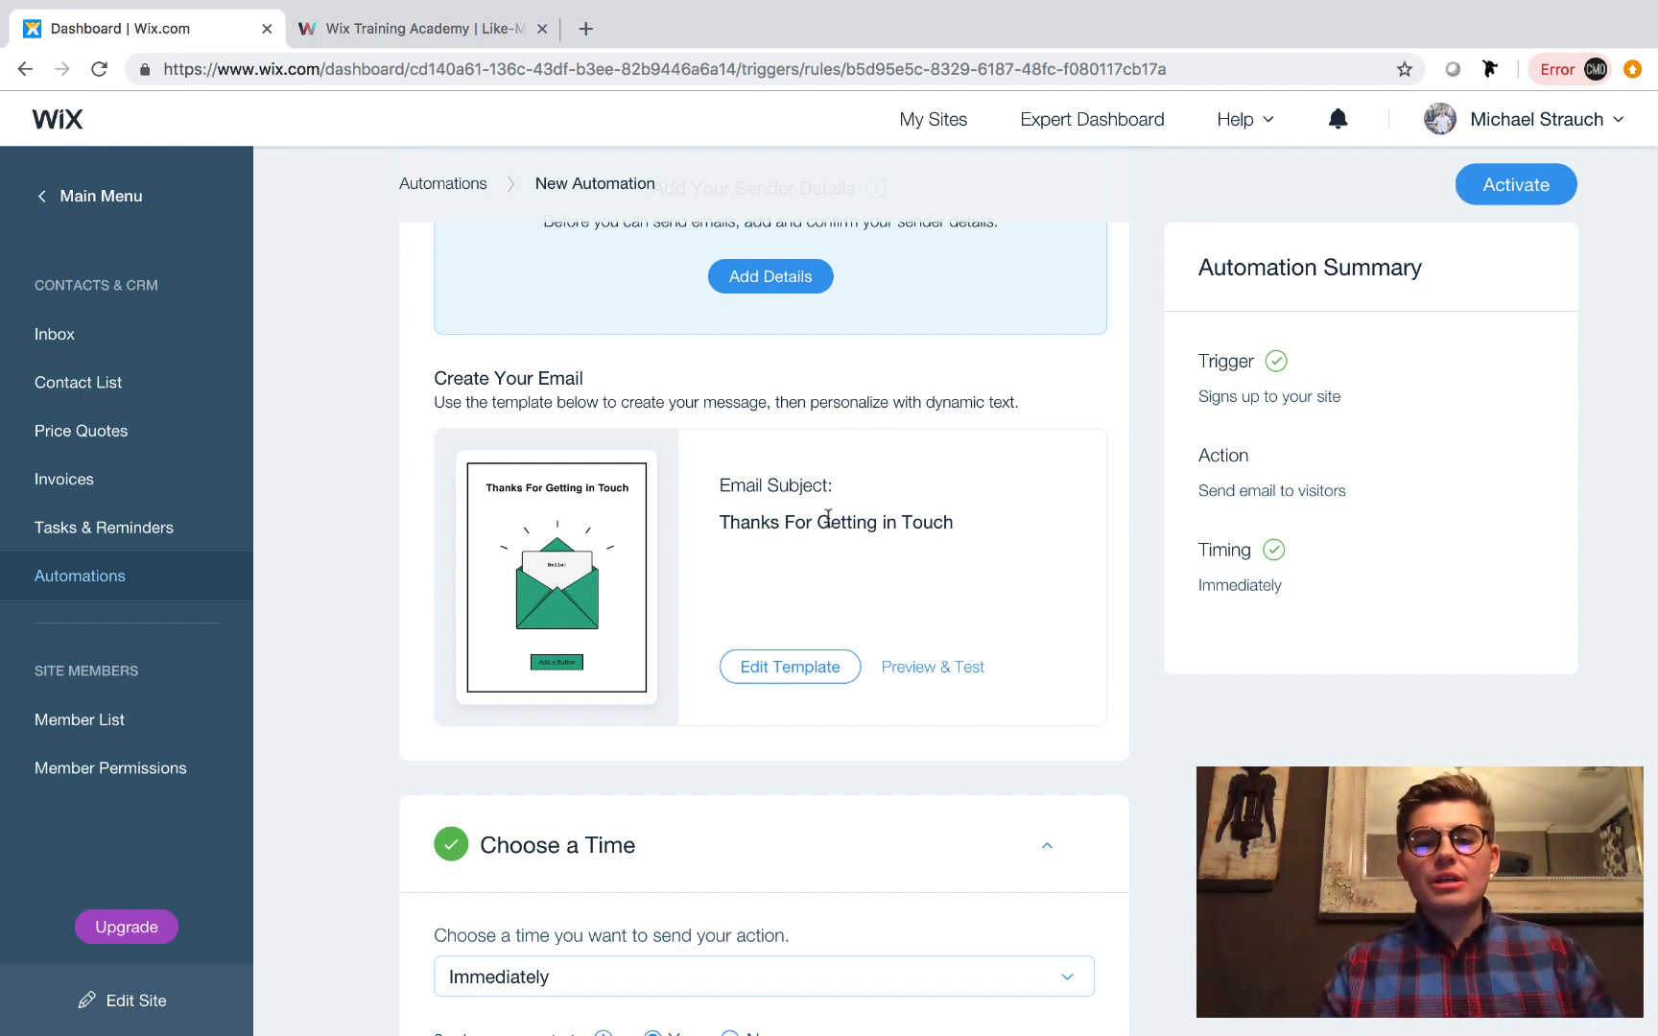
click(797, 666)
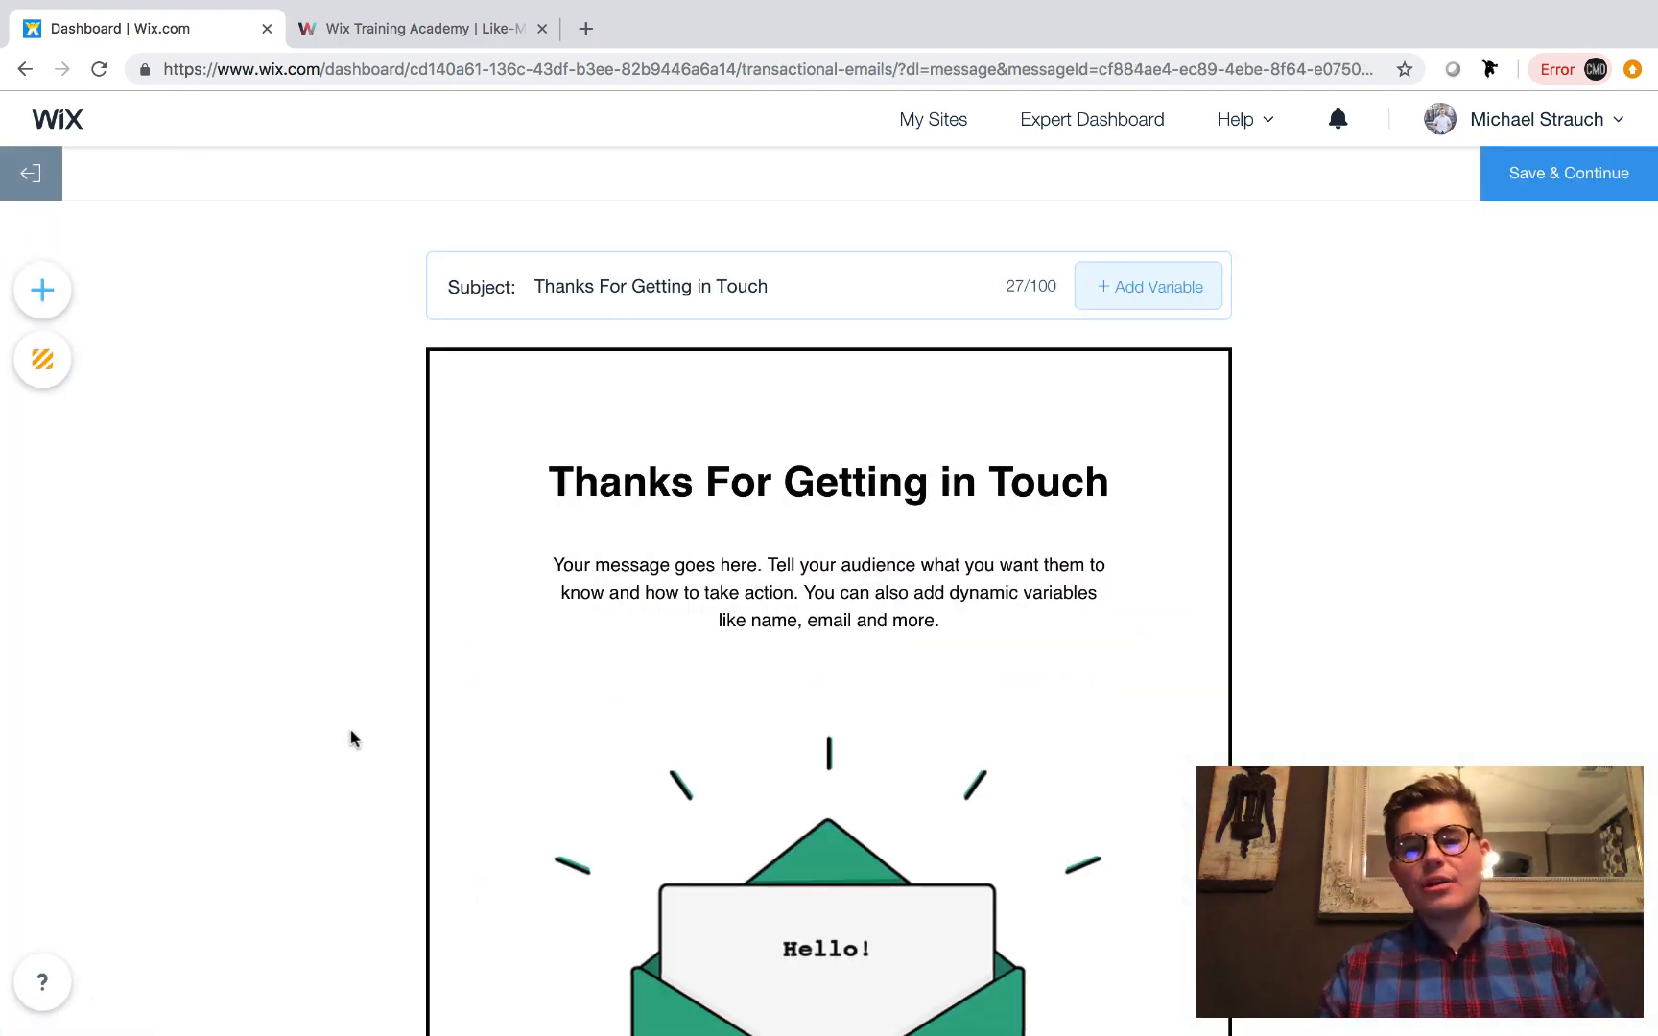
scroll(352, 735, down, 1)
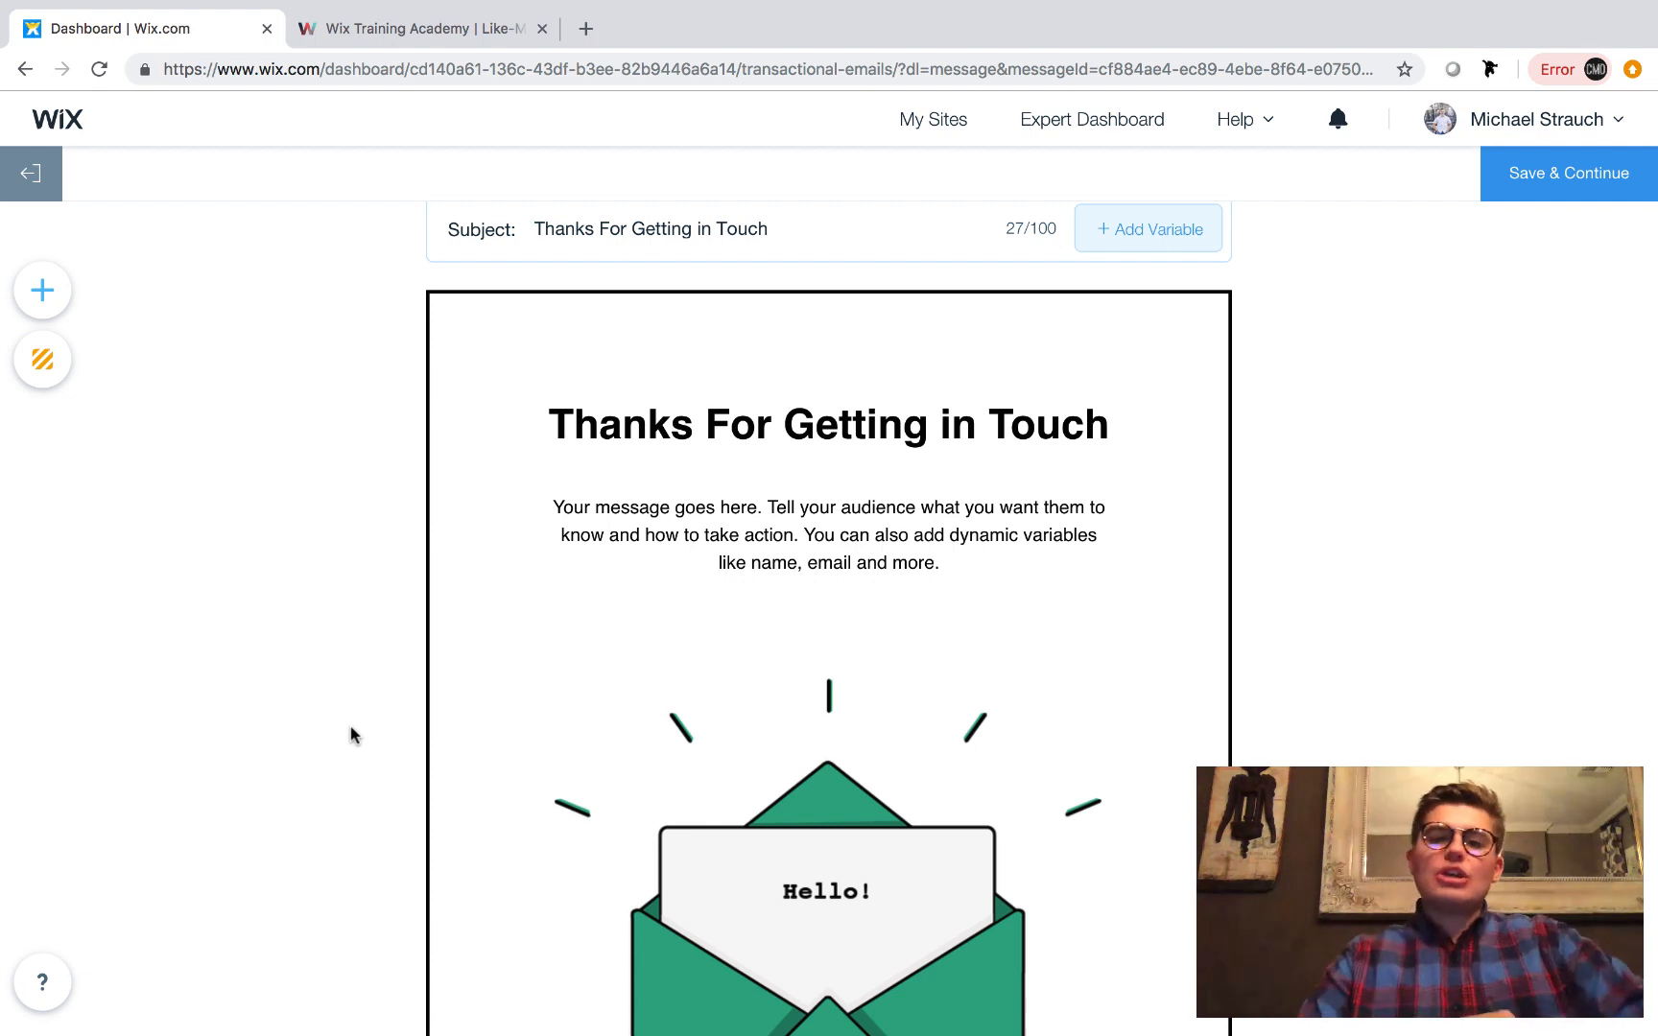
scroll(353, 735, up, 2)
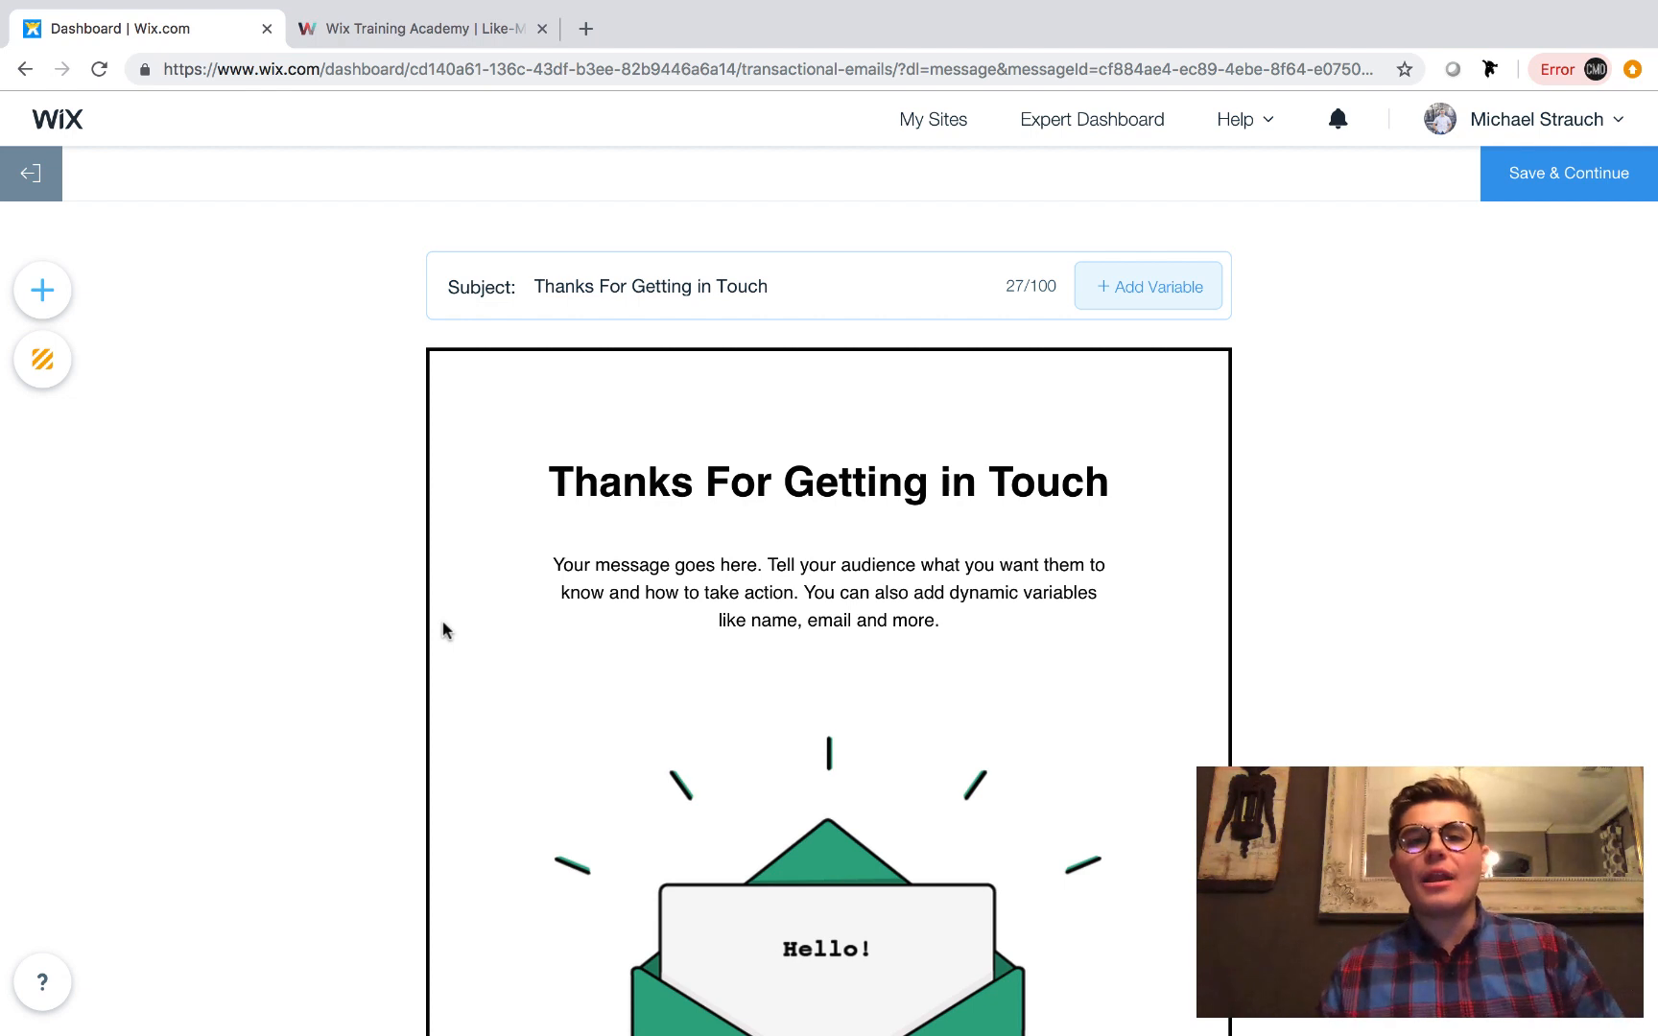
Append a comma and the Contact First Name variable with fallback value "Friend" to the email's heading, and apply the text change.
click(841, 464)
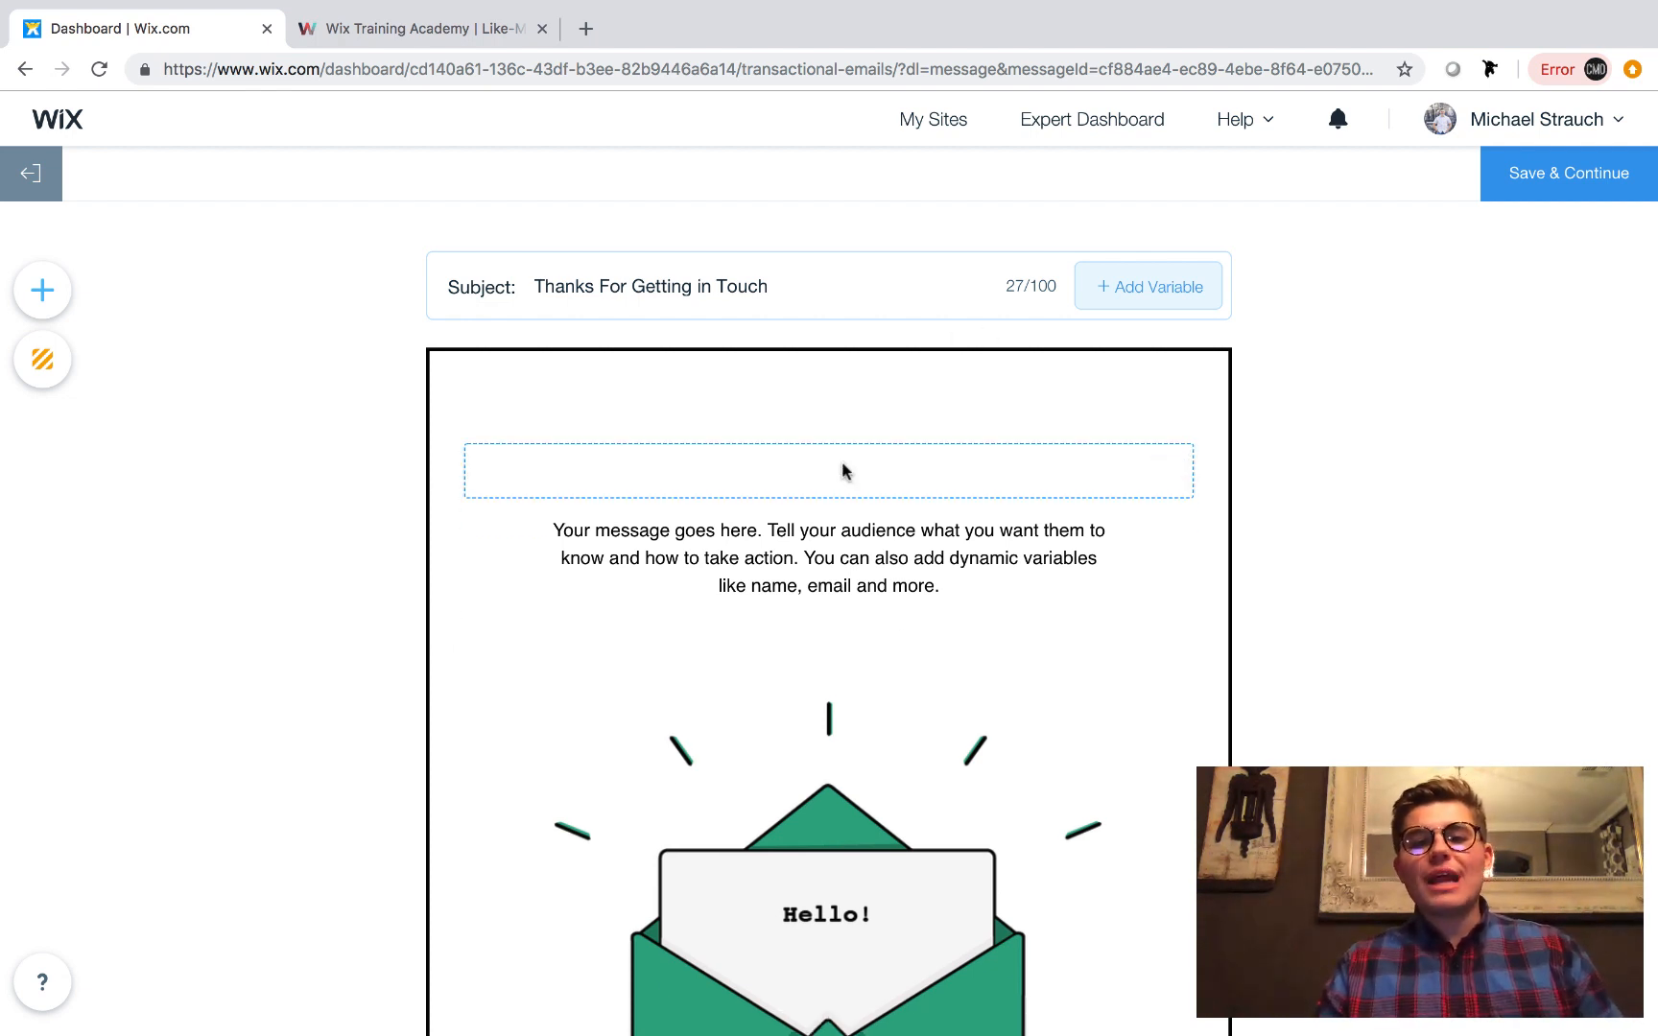
click(1111, 491)
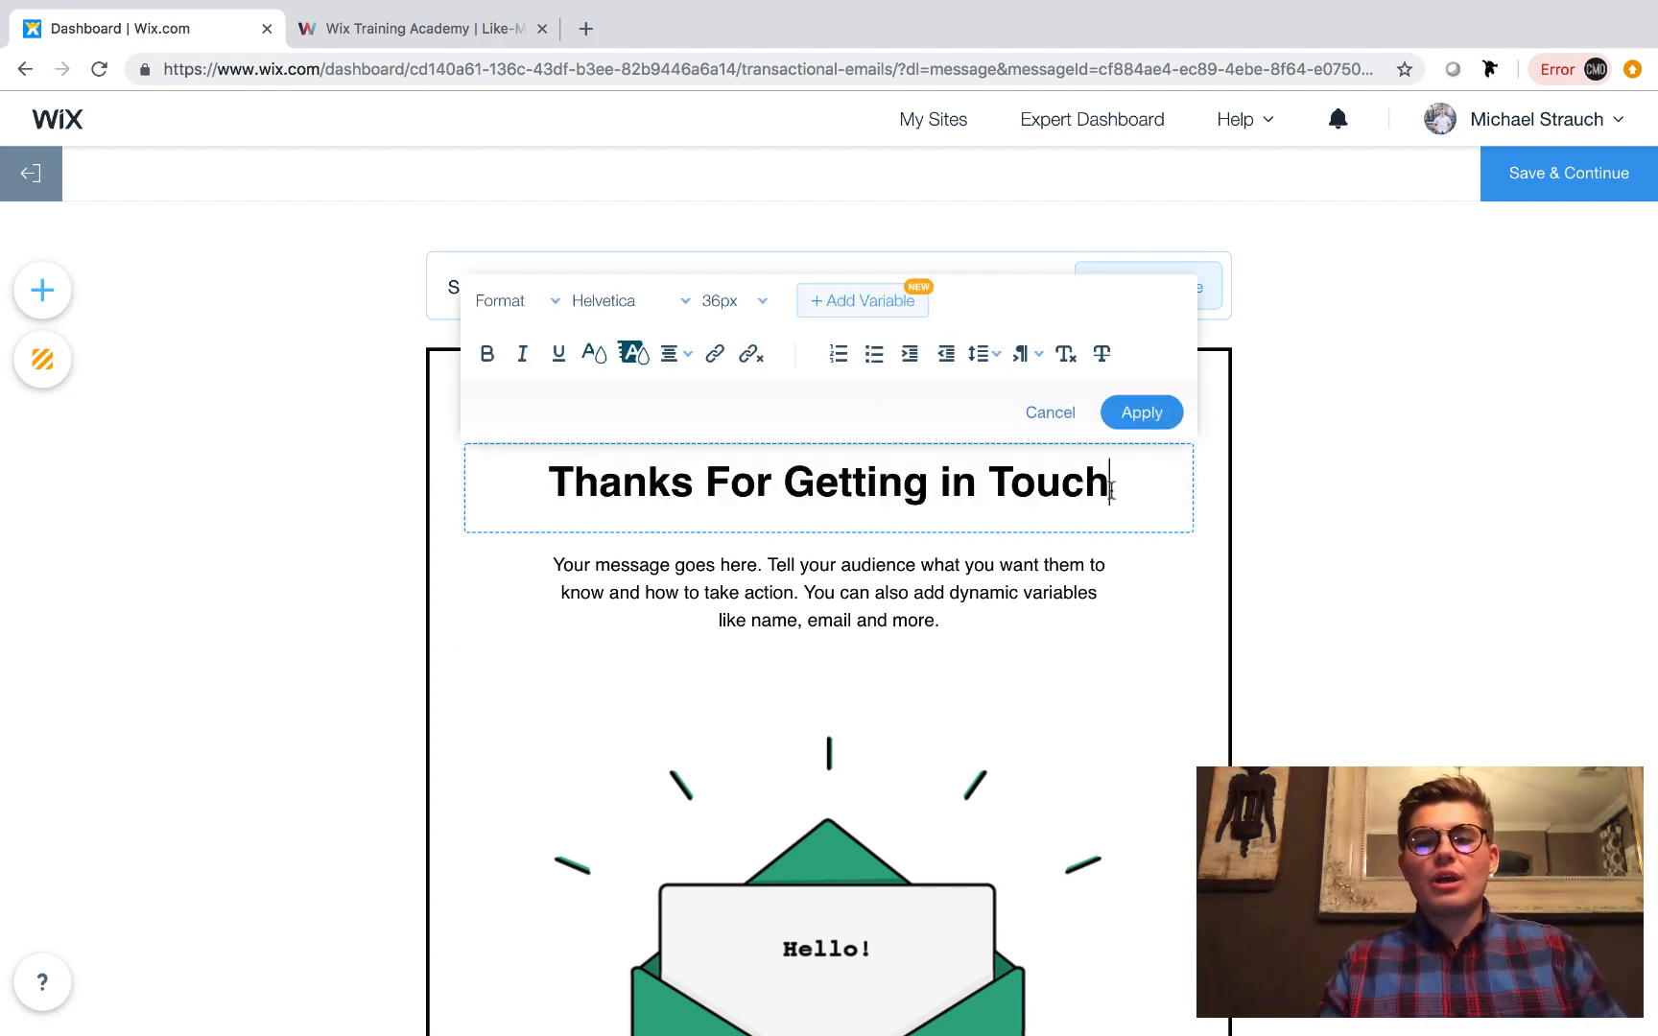
text(,)
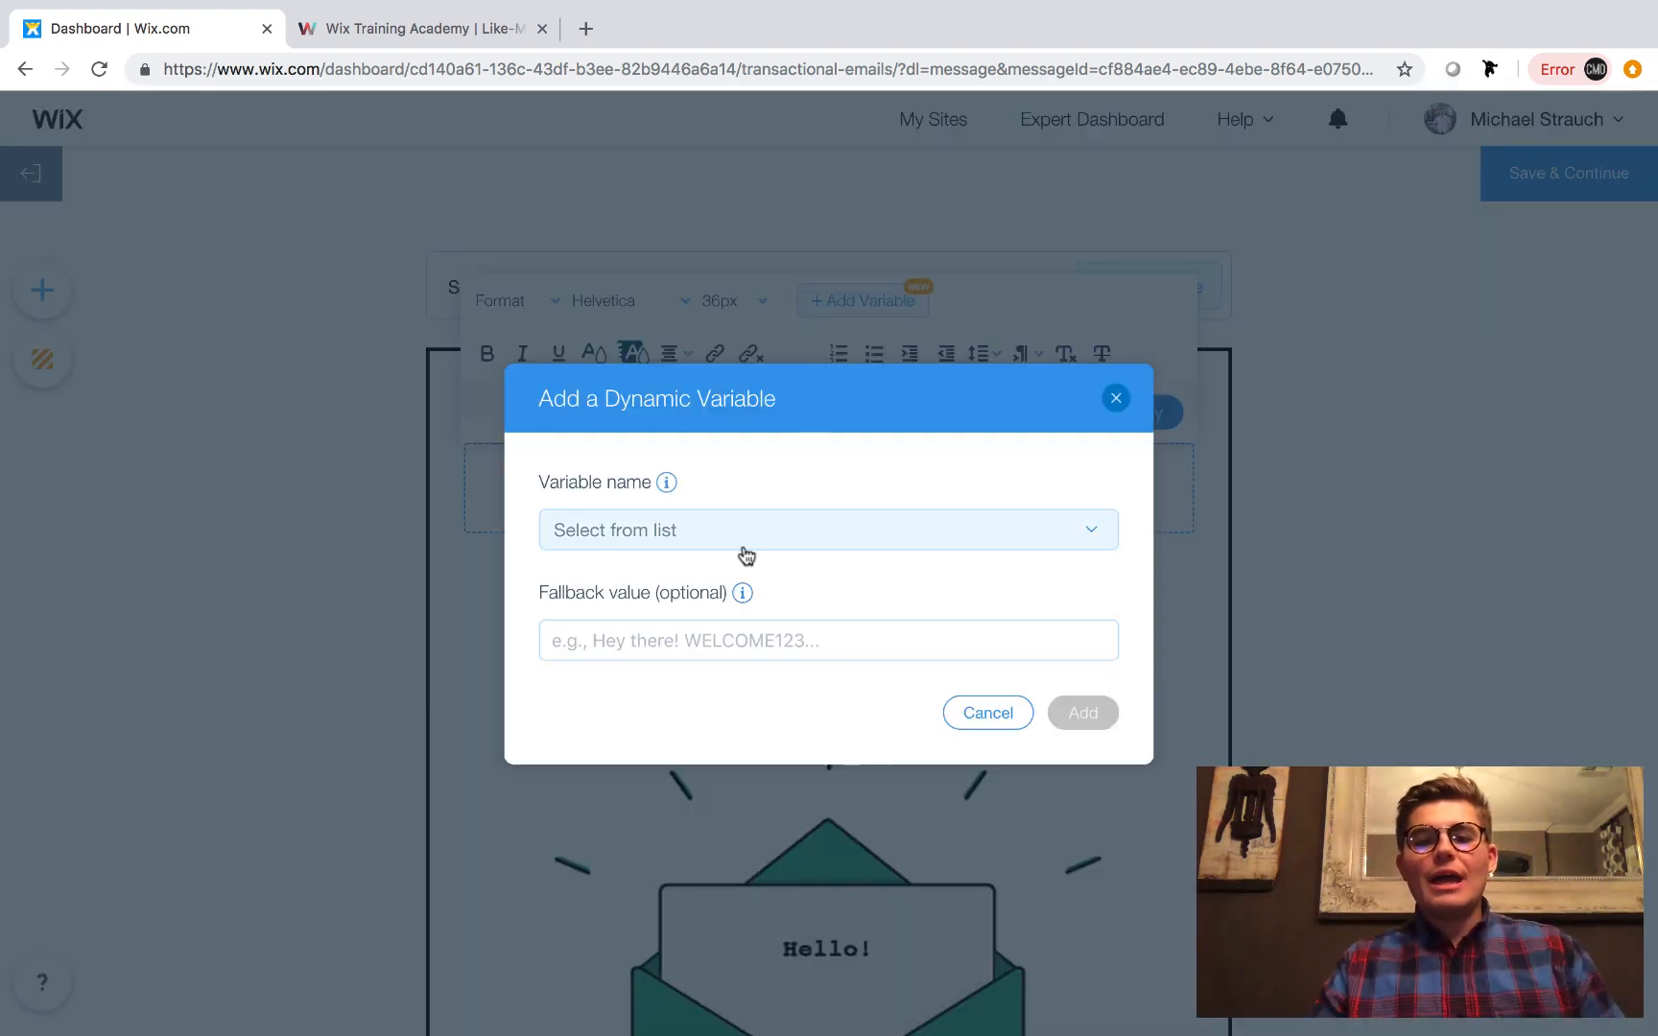
click(739, 543)
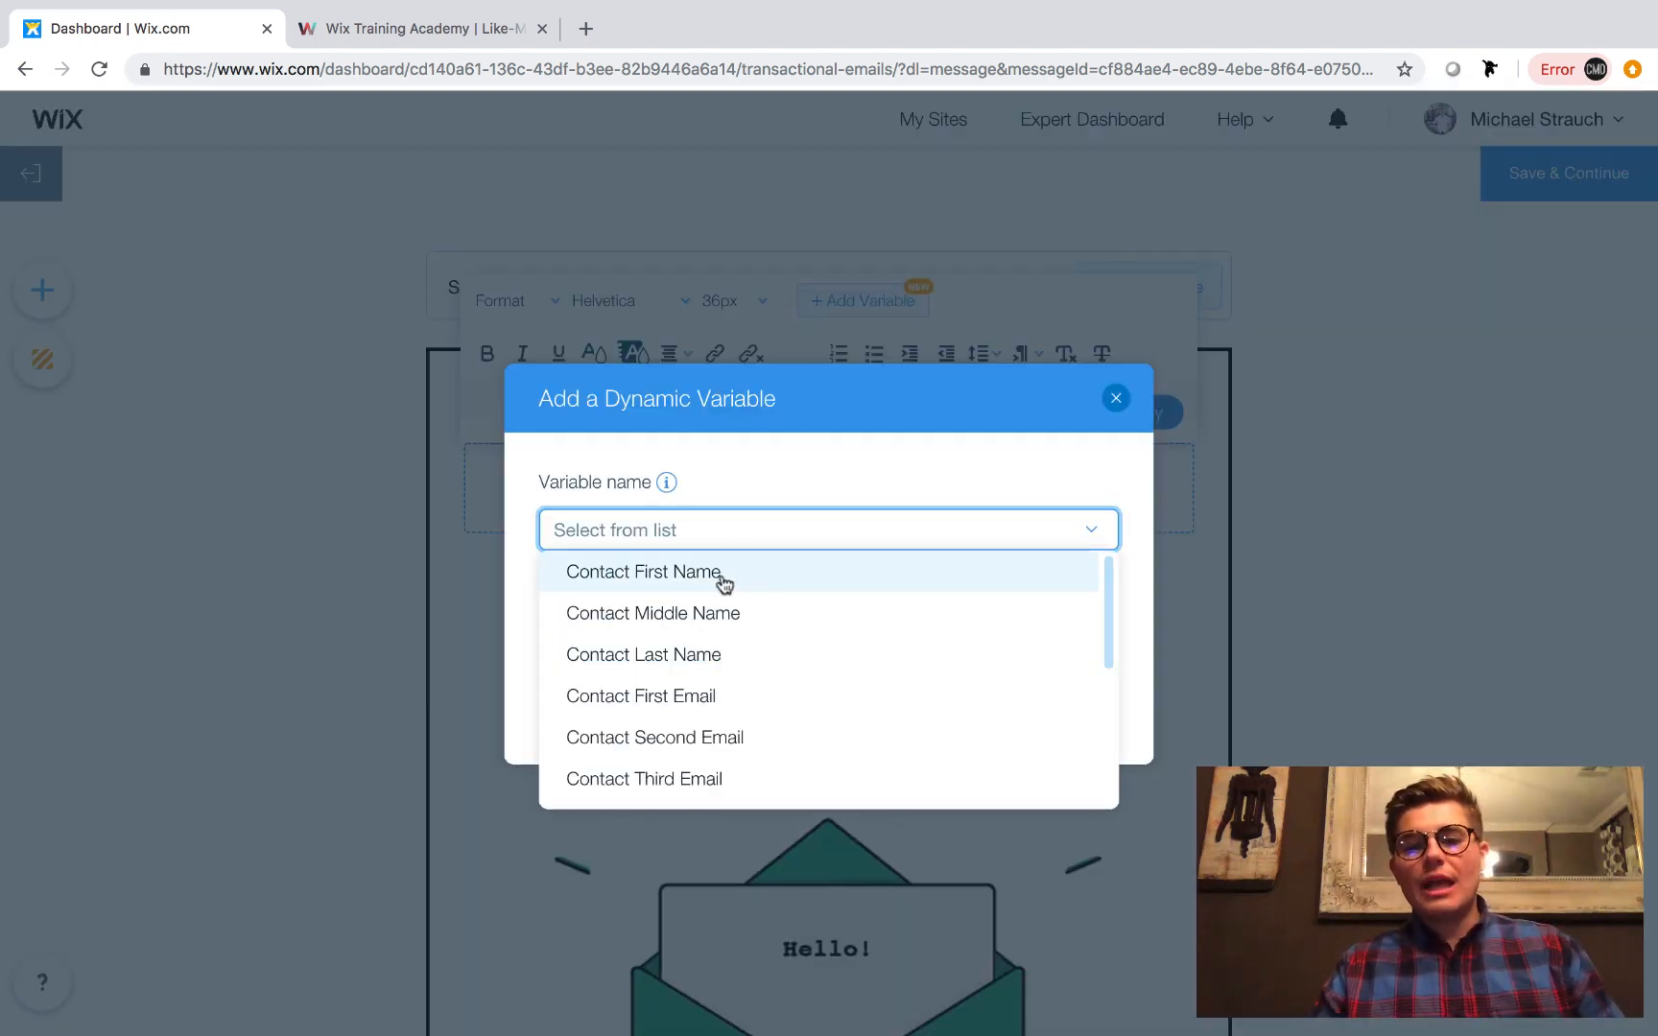
click(722, 573)
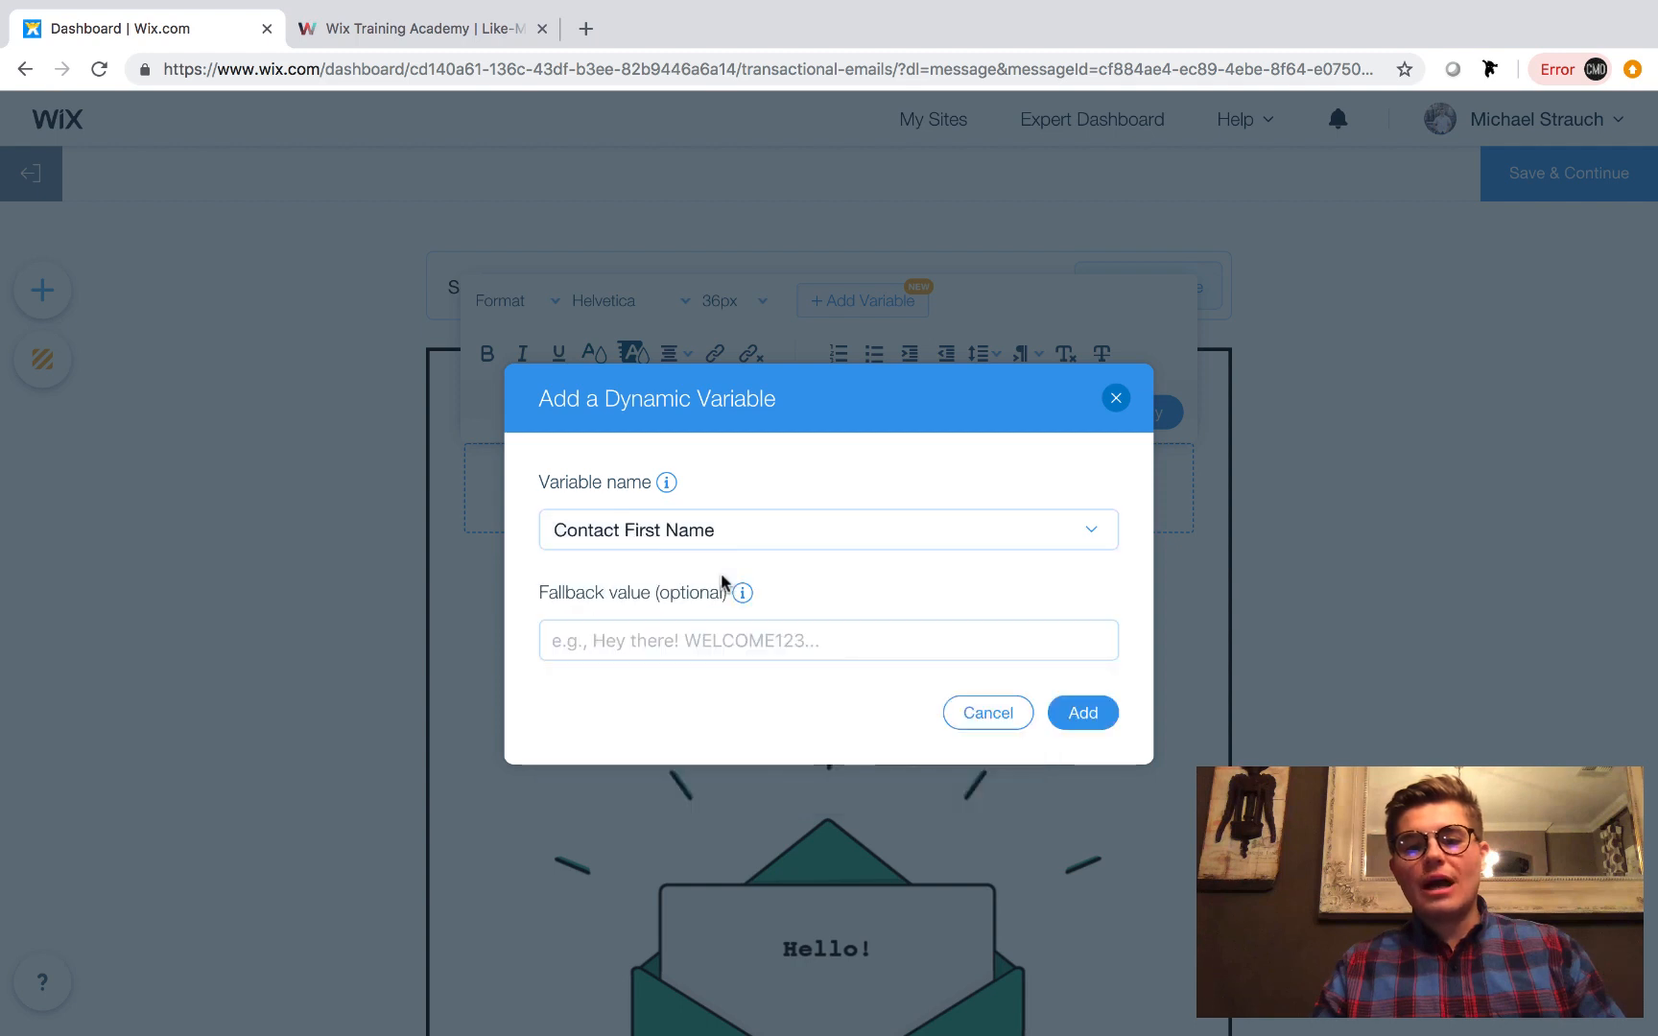
click(786, 638)
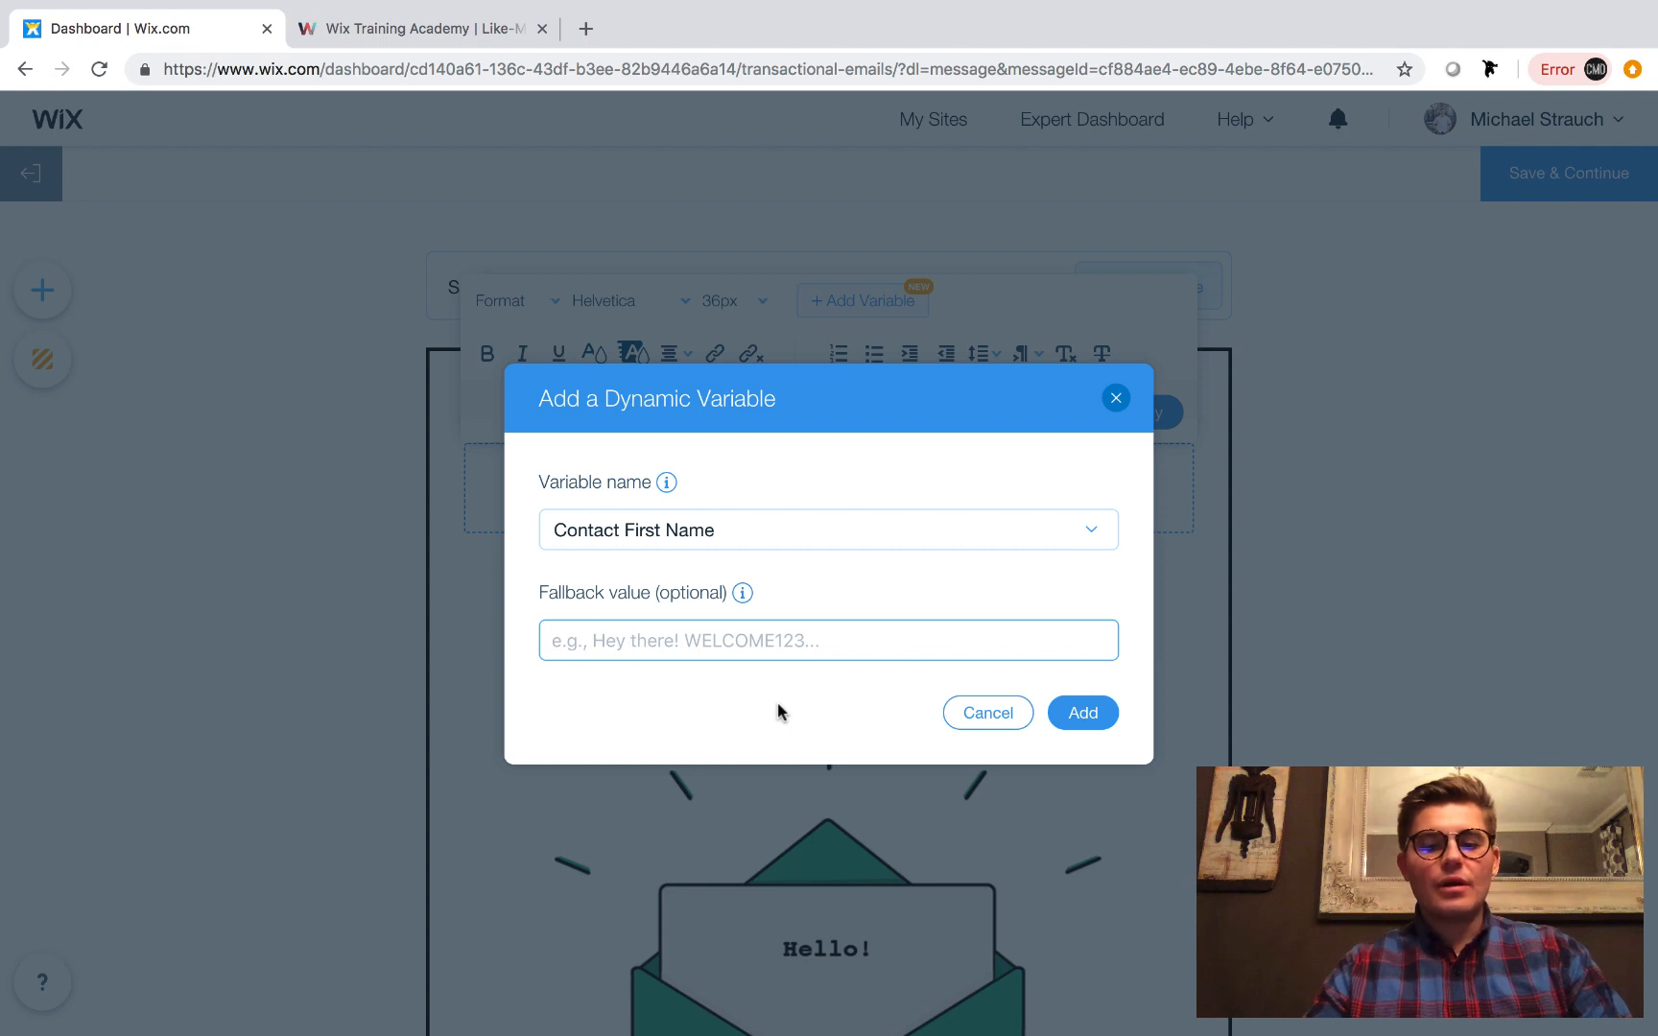
text(Friend)
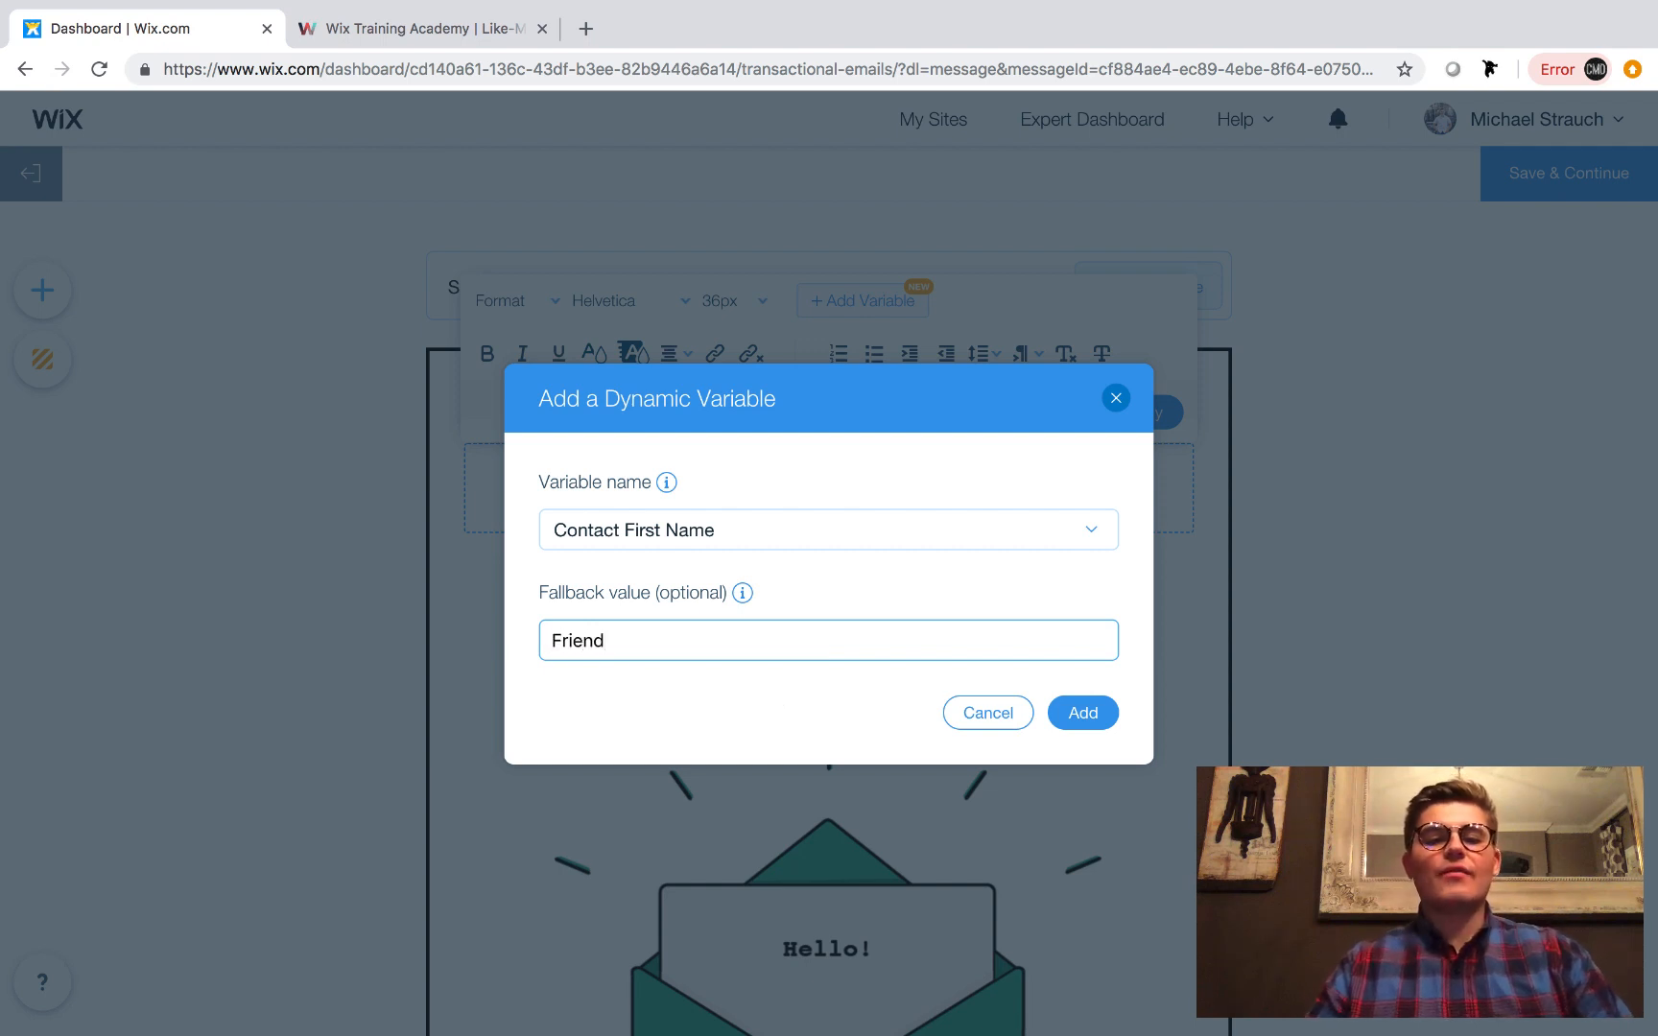
click(1075, 712)
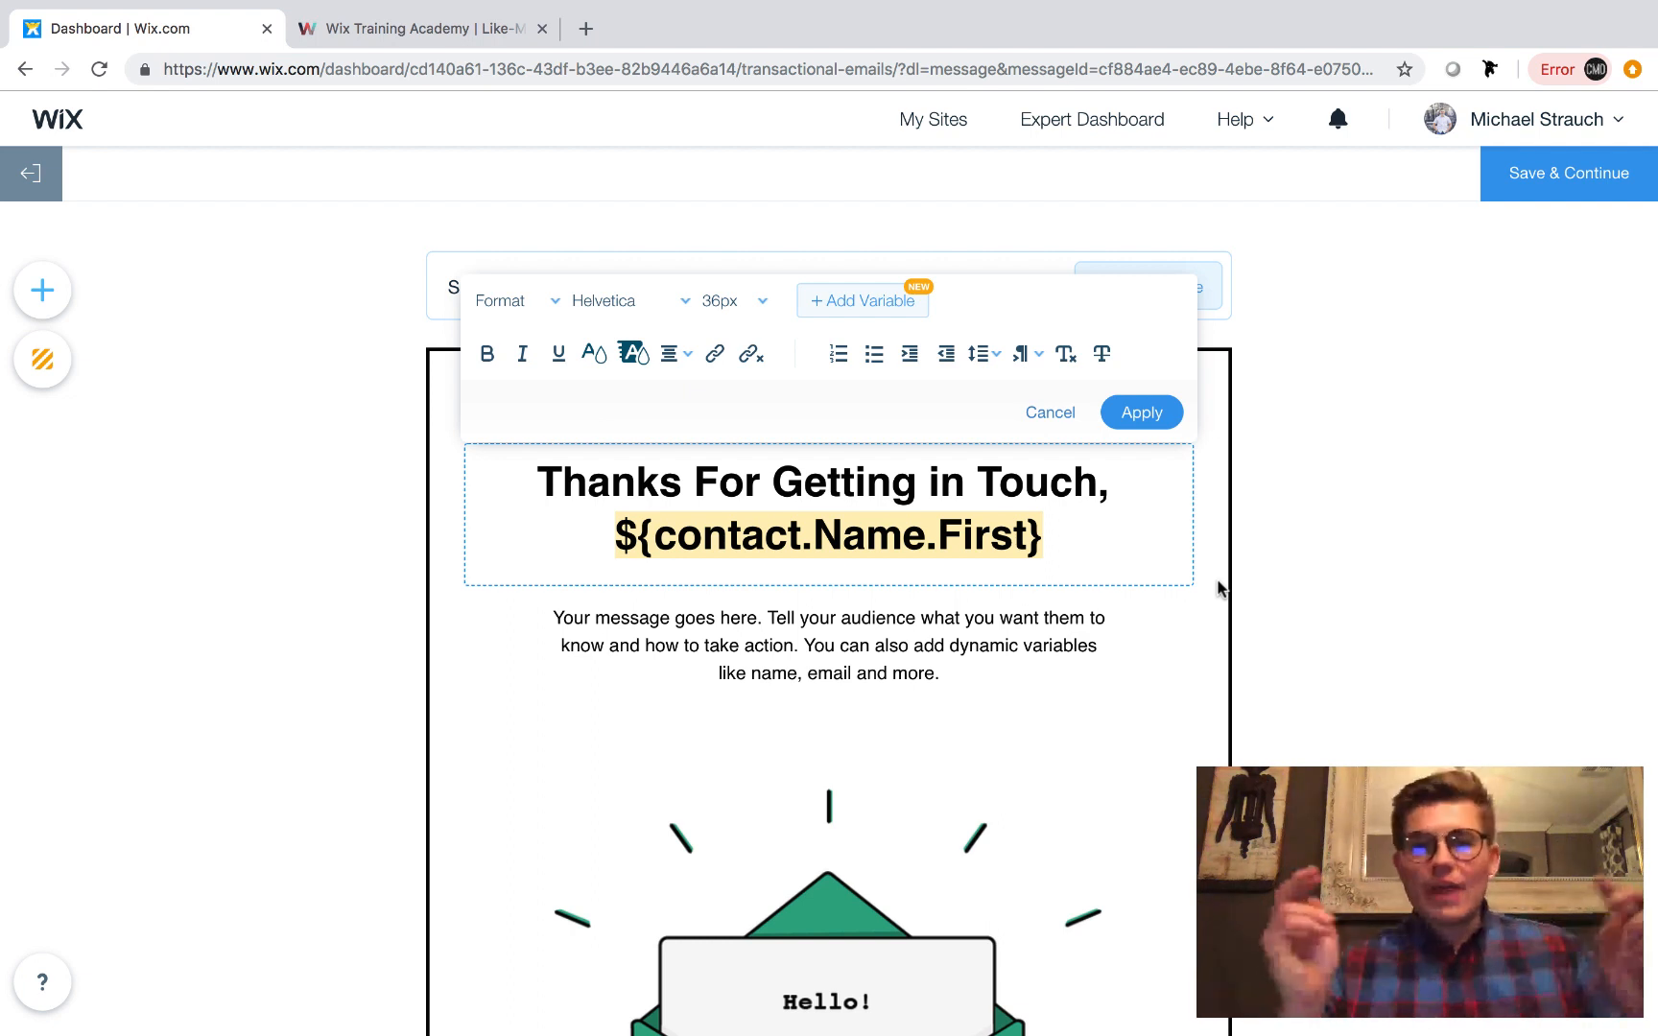
click(1132, 412)
Look through the email template's layout from the heading and message text down to the footer.
scroll(1084, 643, down, 1)
scroll(1025, 646, down, 1)
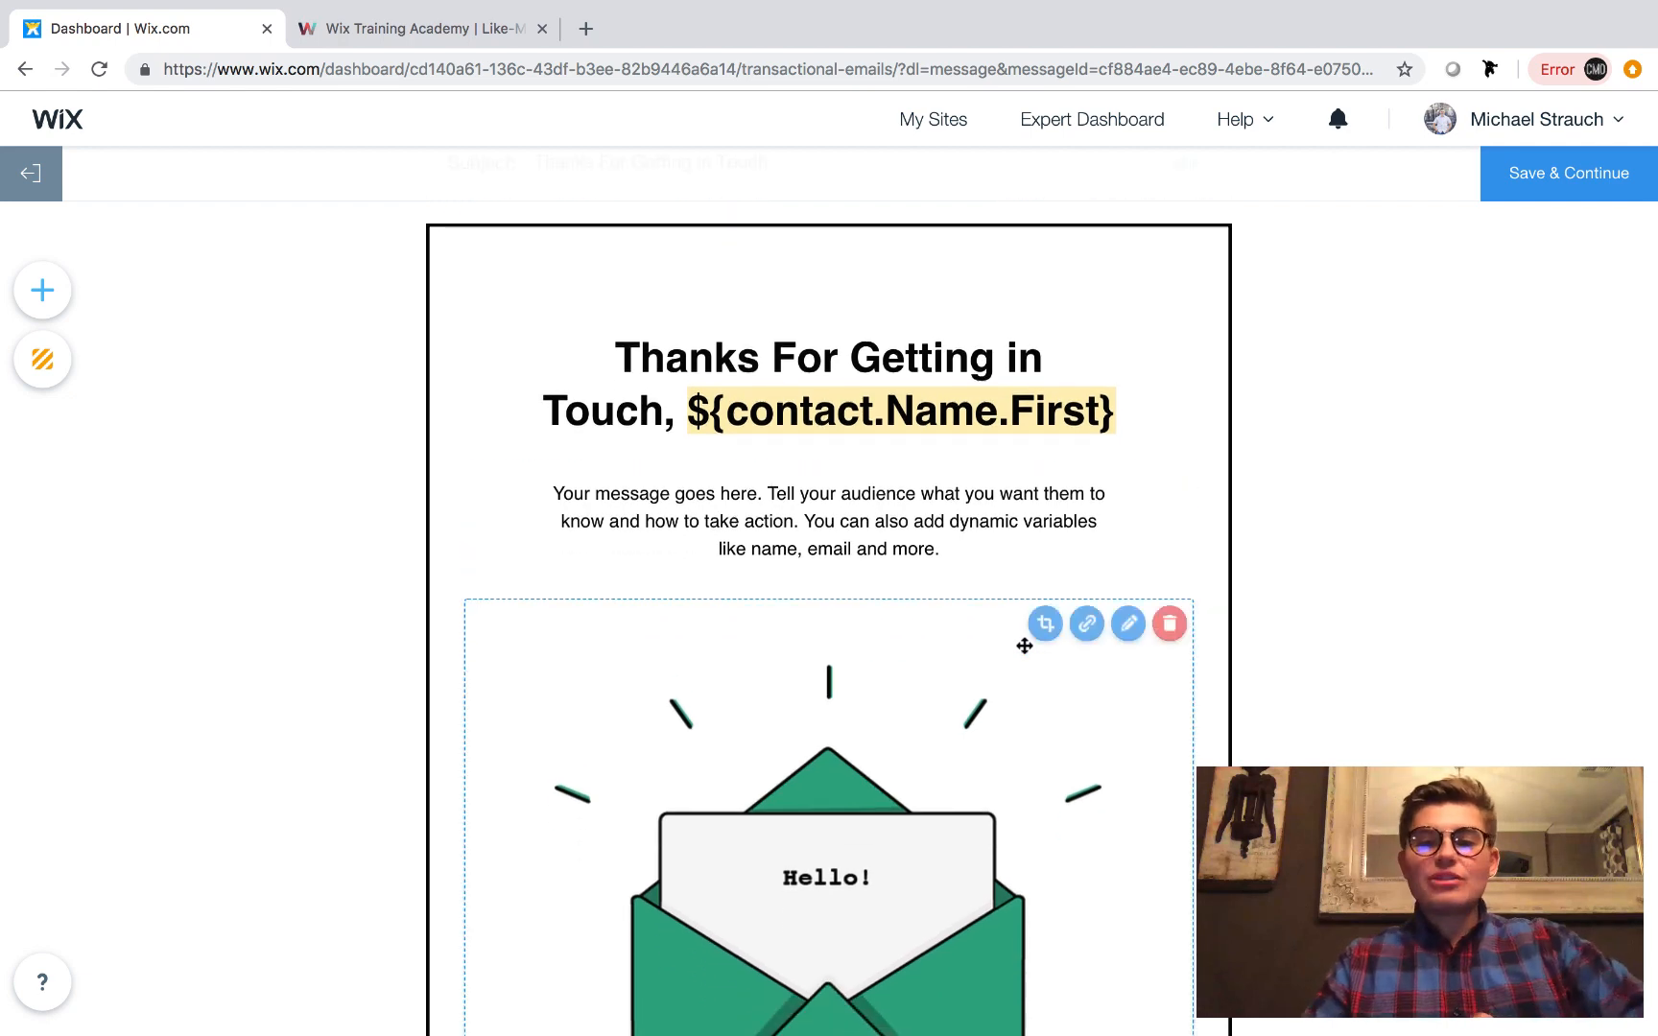
scroll(1025, 645, down, 3)
scroll(1025, 646, down, 2)
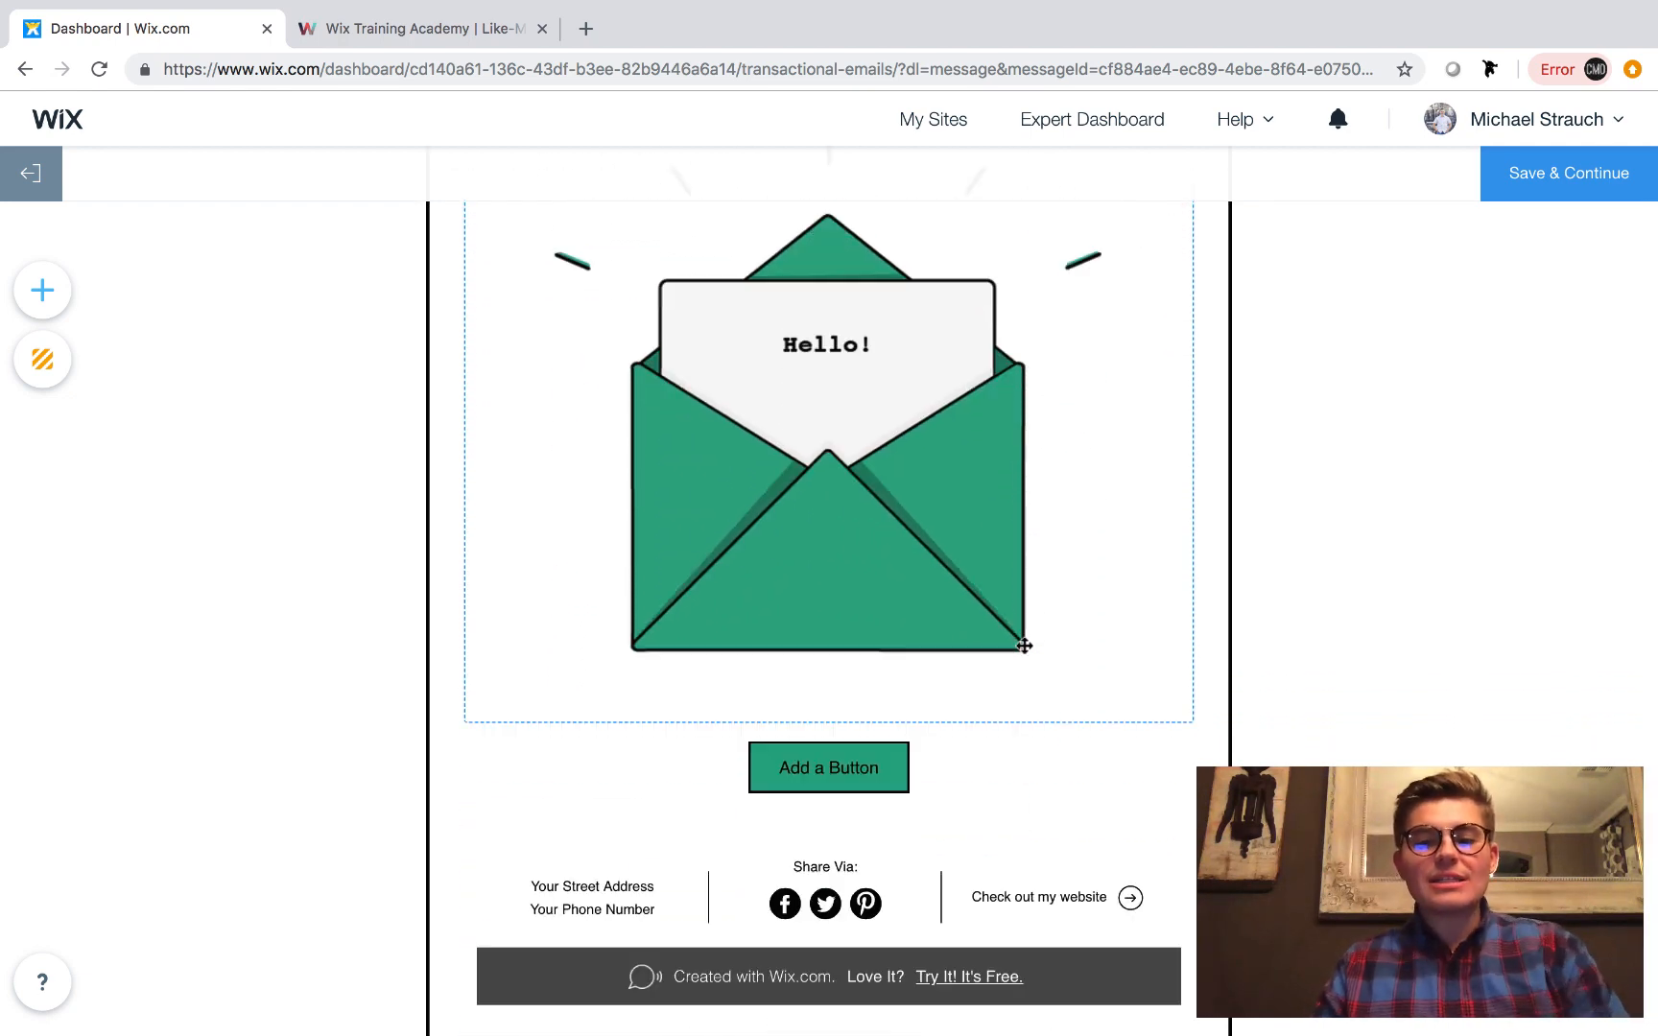
scroll(1024, 646, up, 2)
scroll(1025, 645, up, 5)
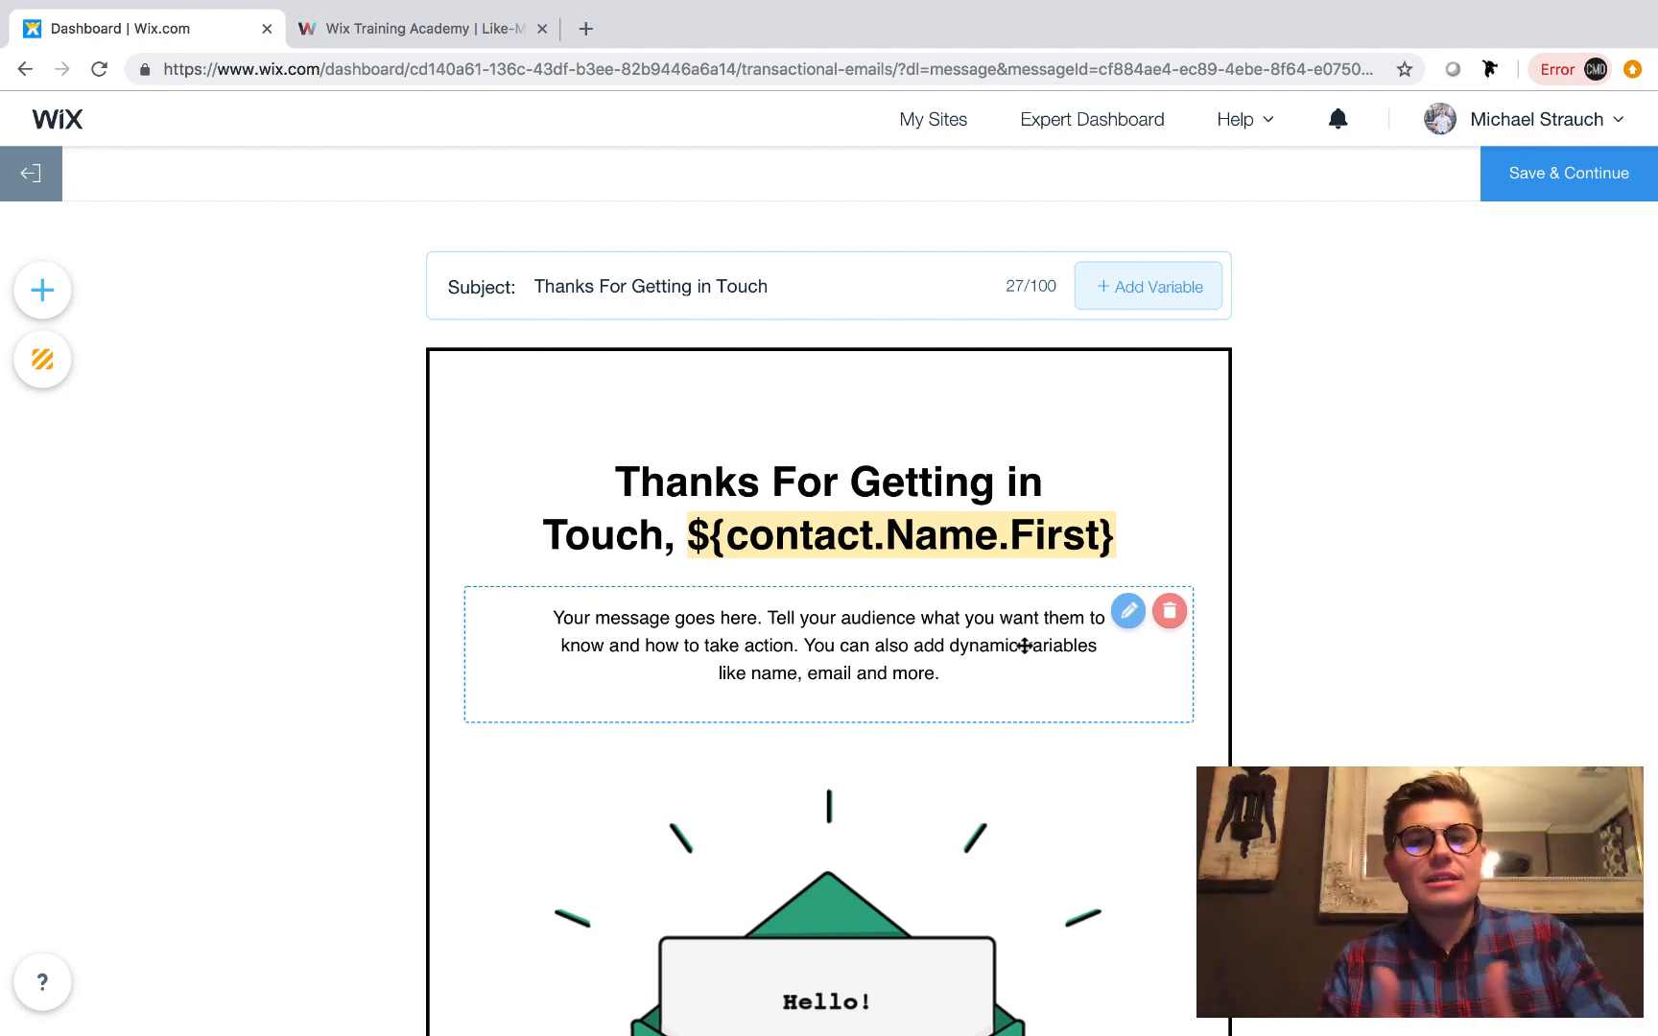
scroll(1024, 645, down, 7)
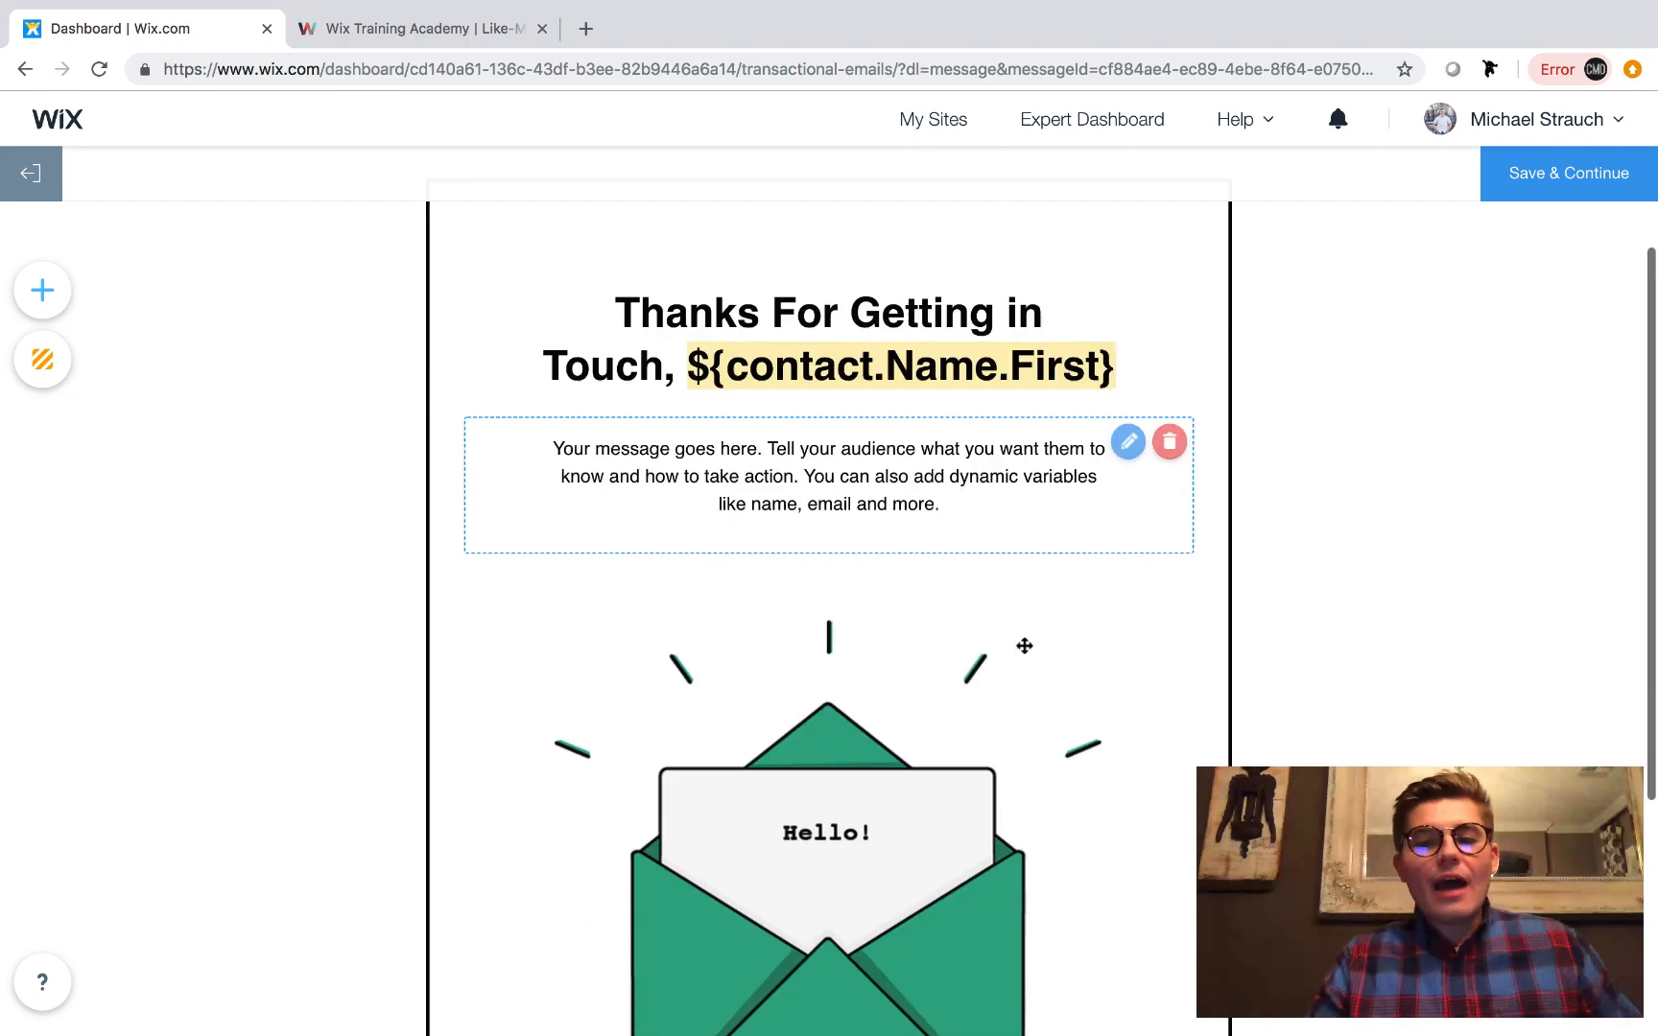
scroll(1025, 646, up, 7)
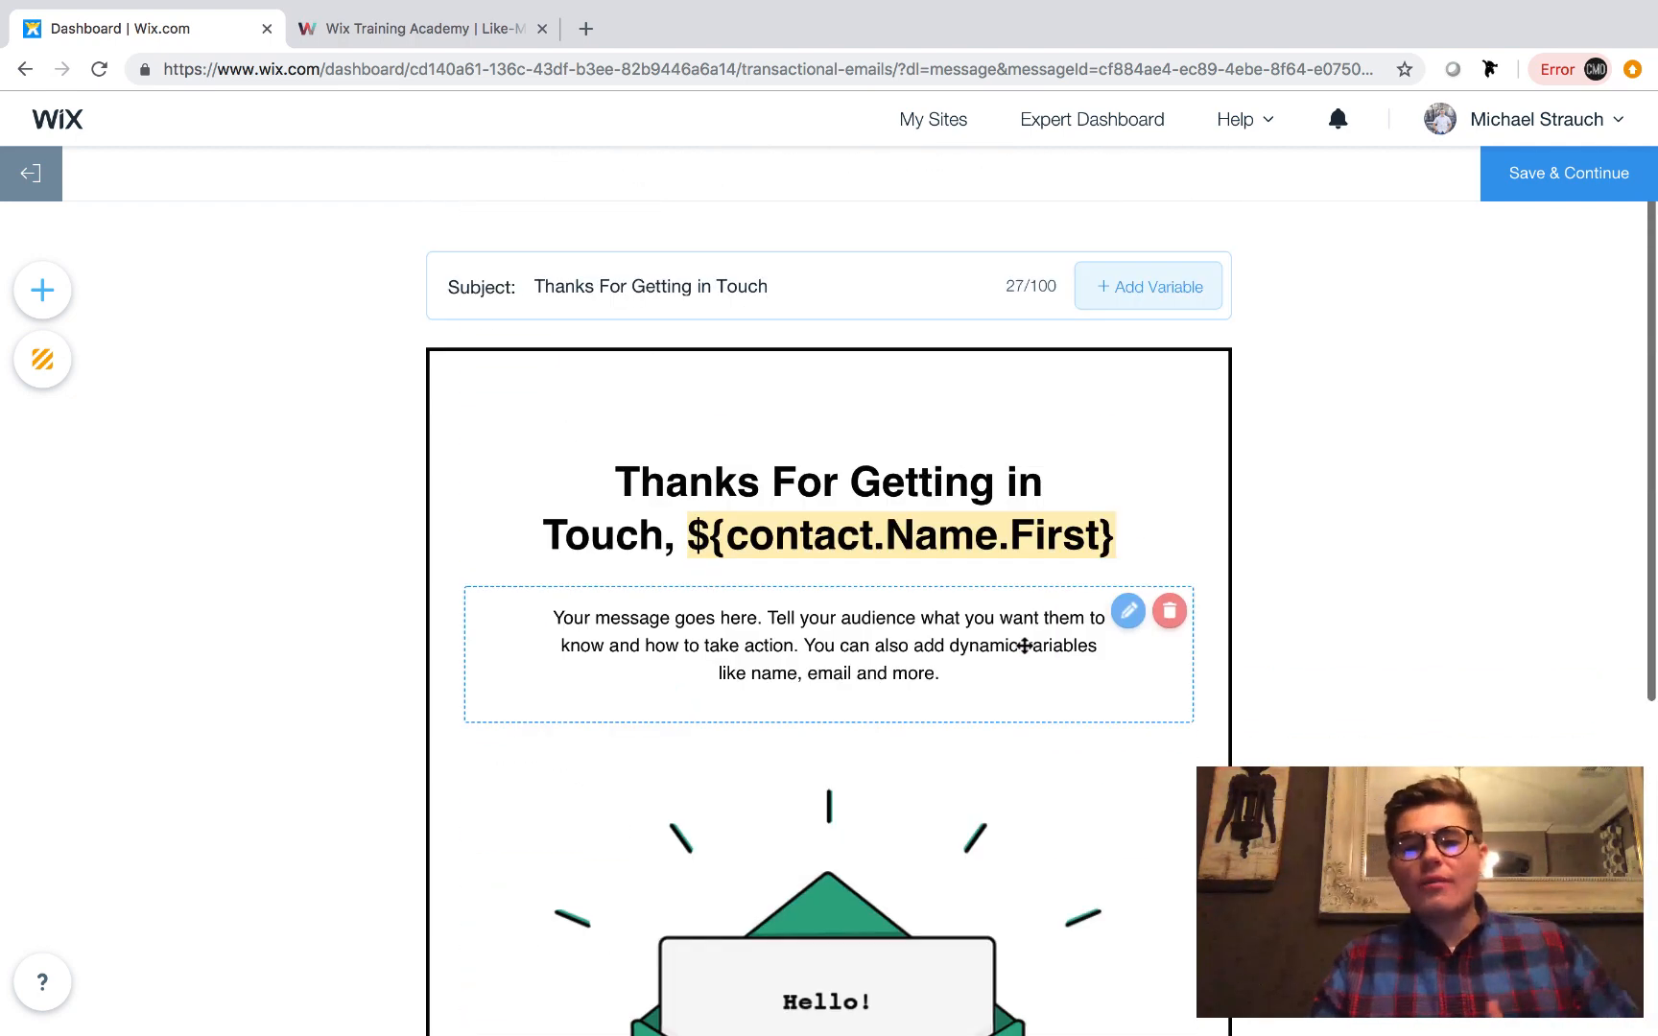
Try out a button between the message text and the envelope image, checking its design and link settings, and remove it.
click(50, 301)
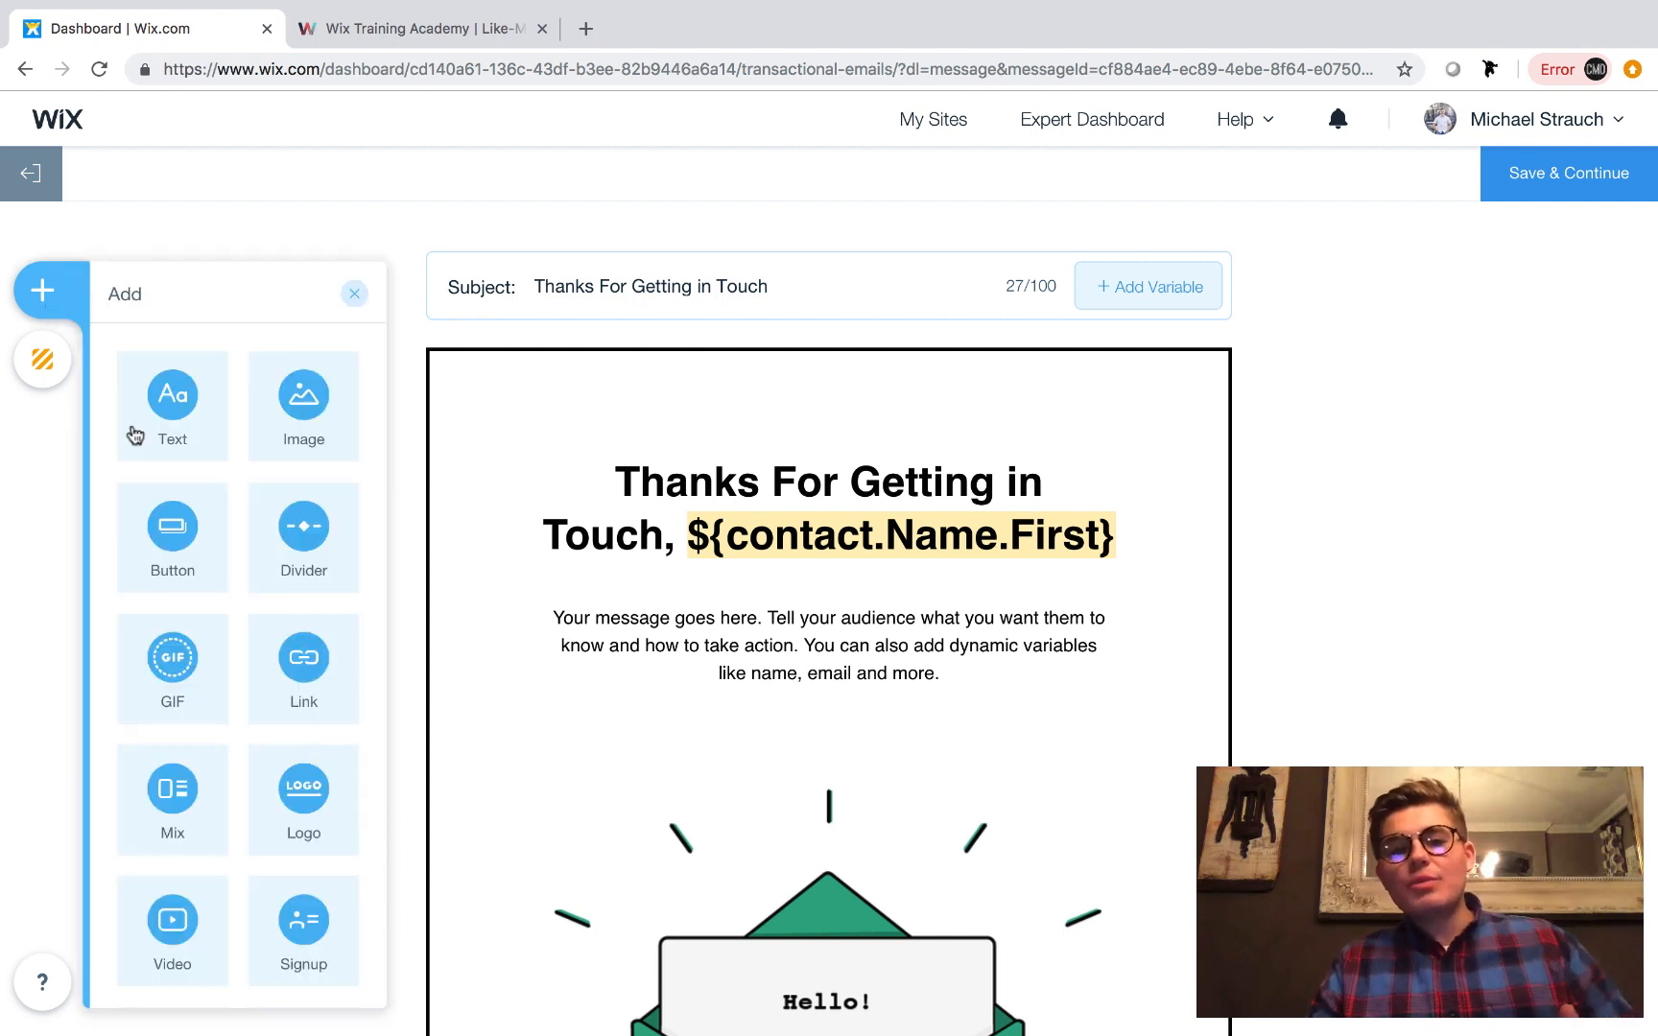
scroll(296, 500, down, 2)
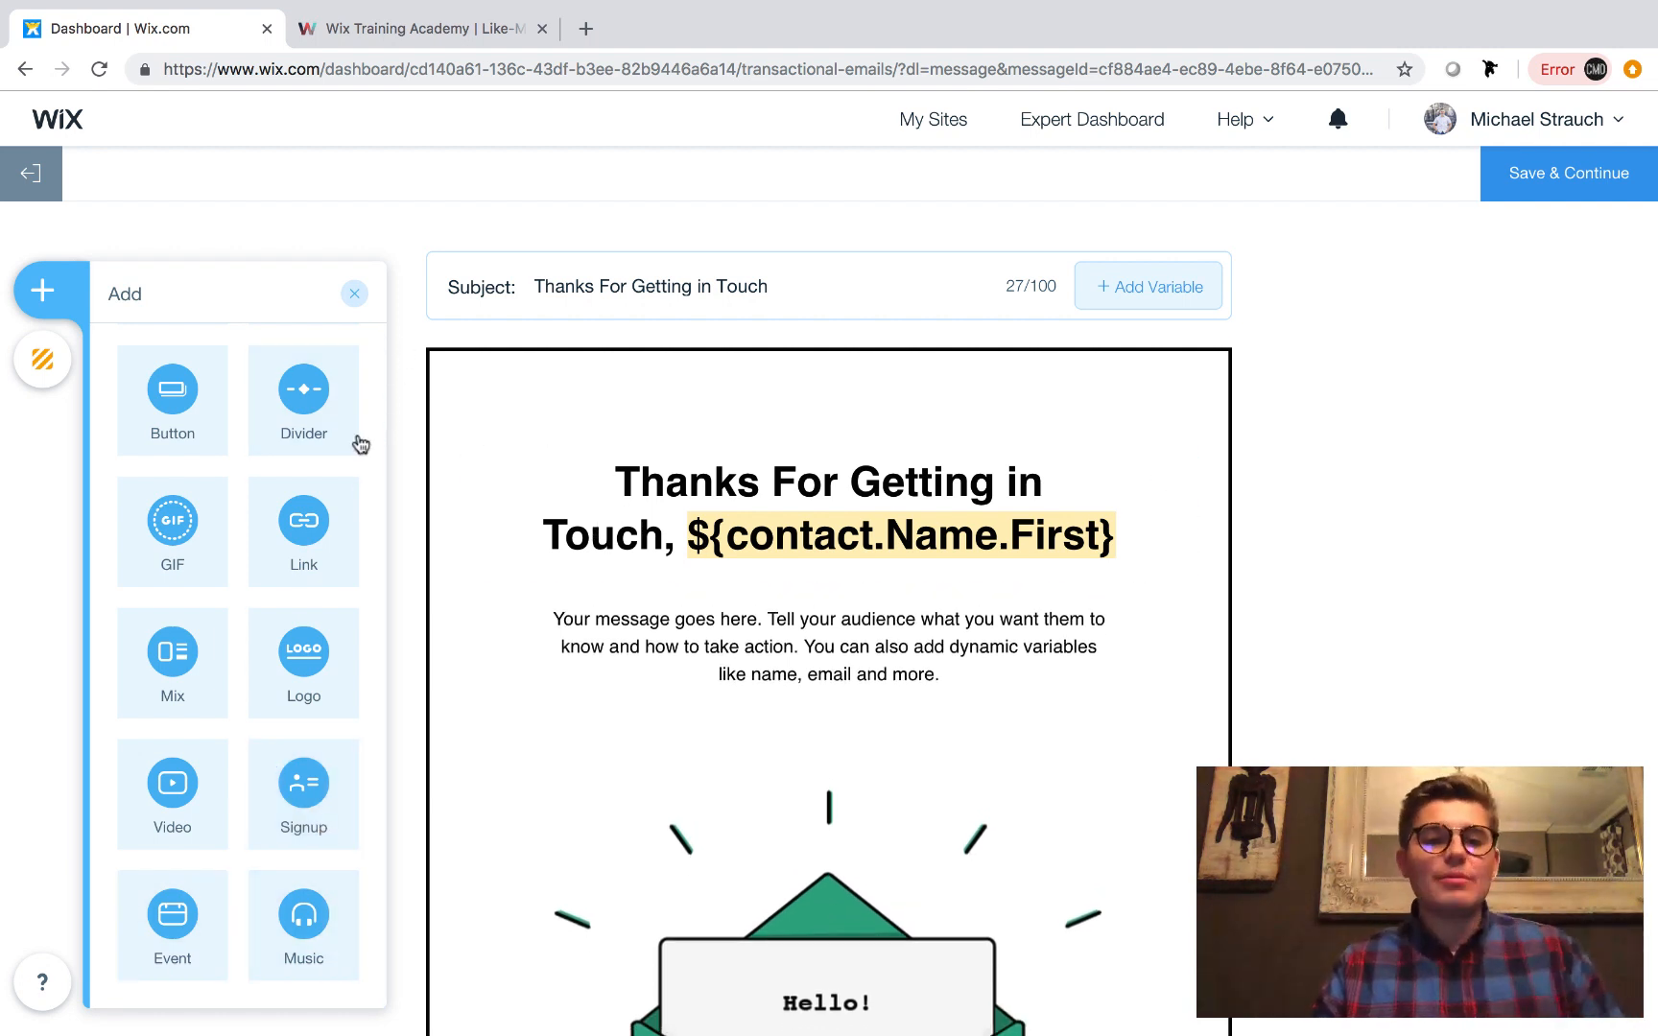
drag(182, 428, 817, 703)
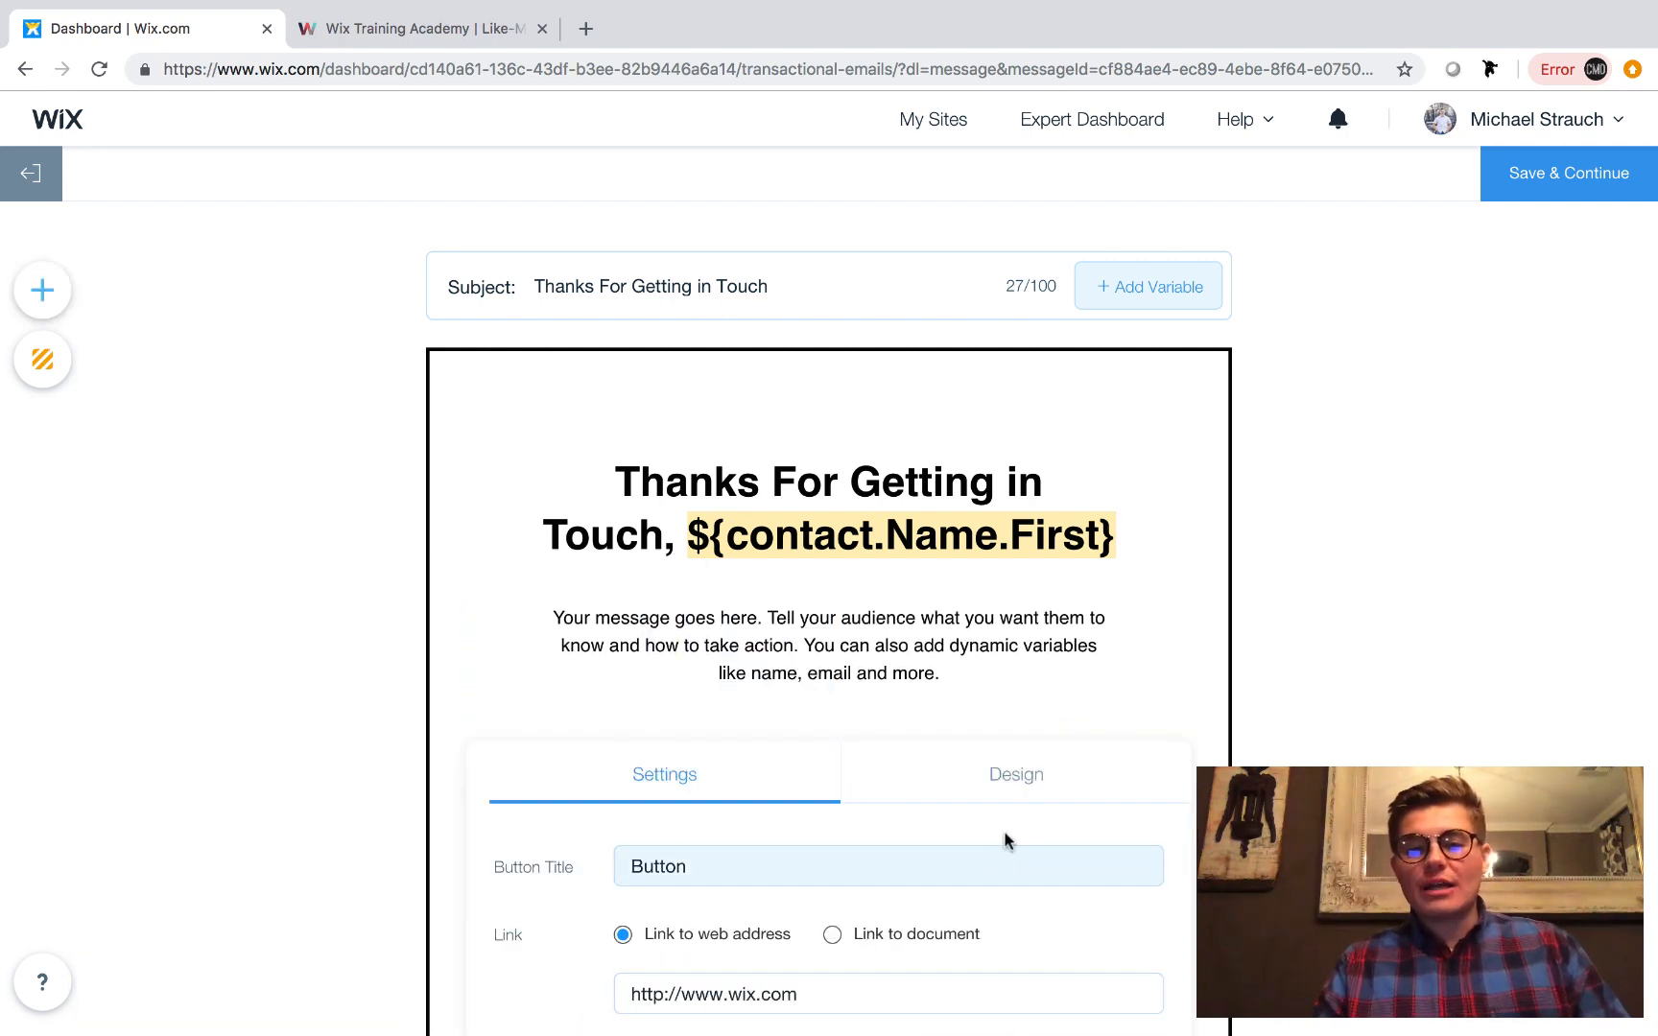
scroll(1003, 830, down, 3)
click(964, 474)
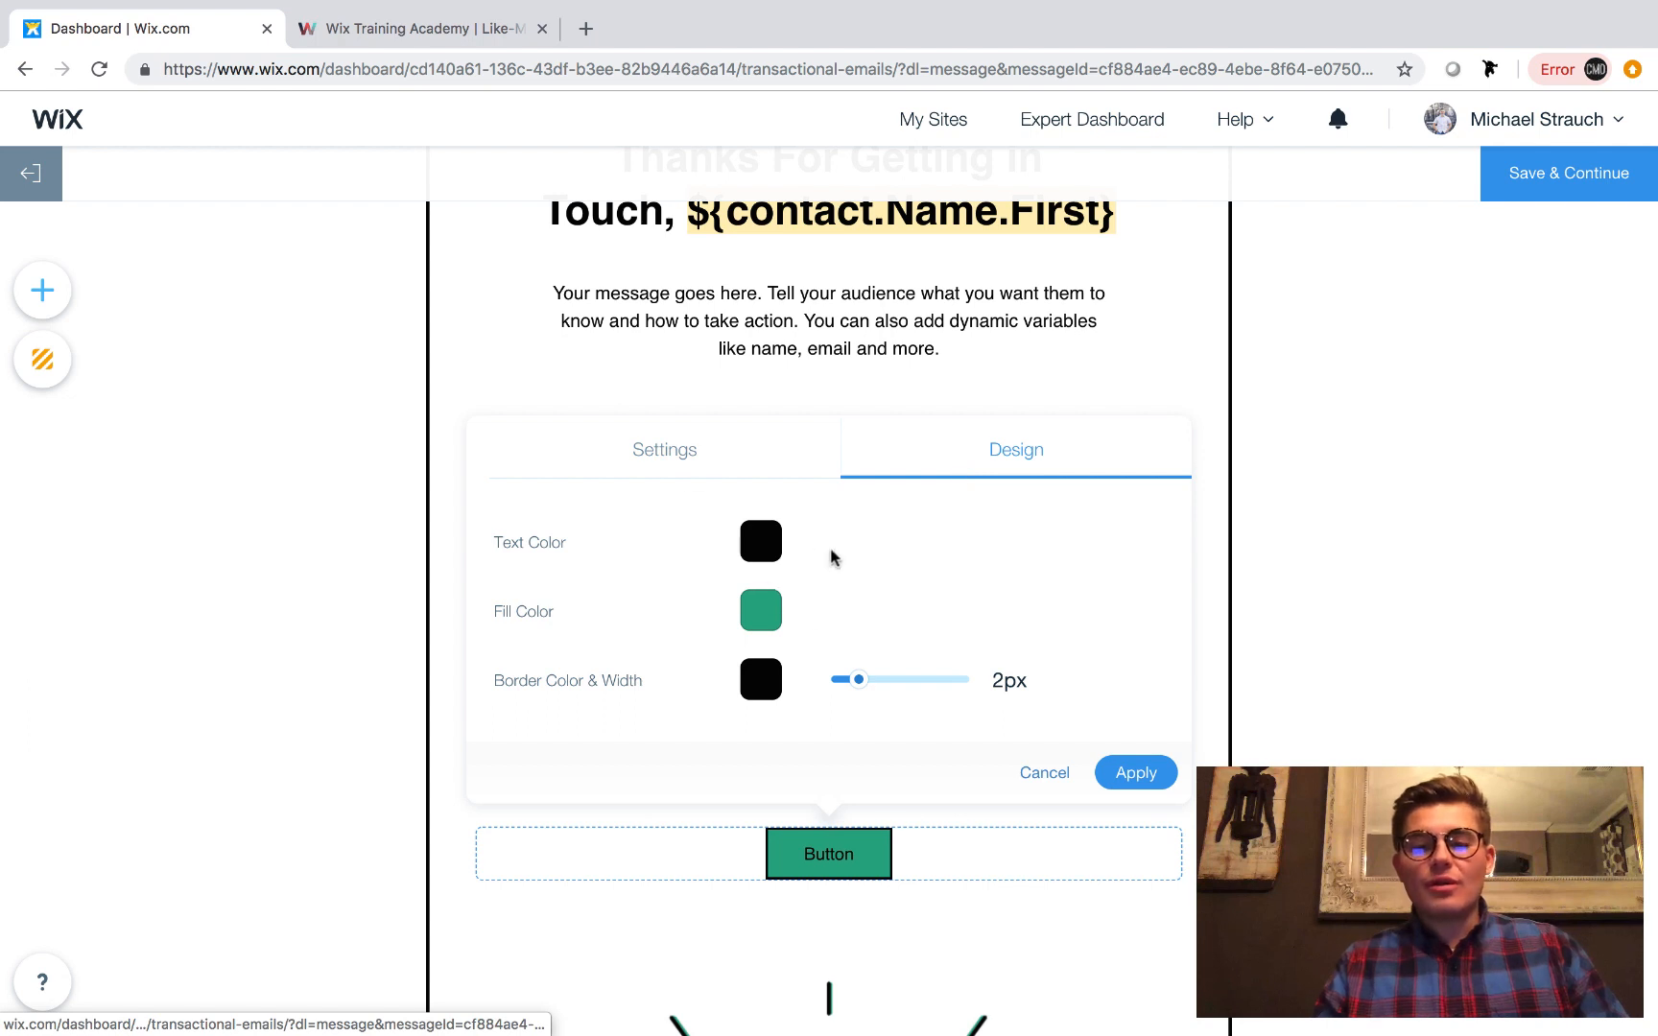
click(681, 457)
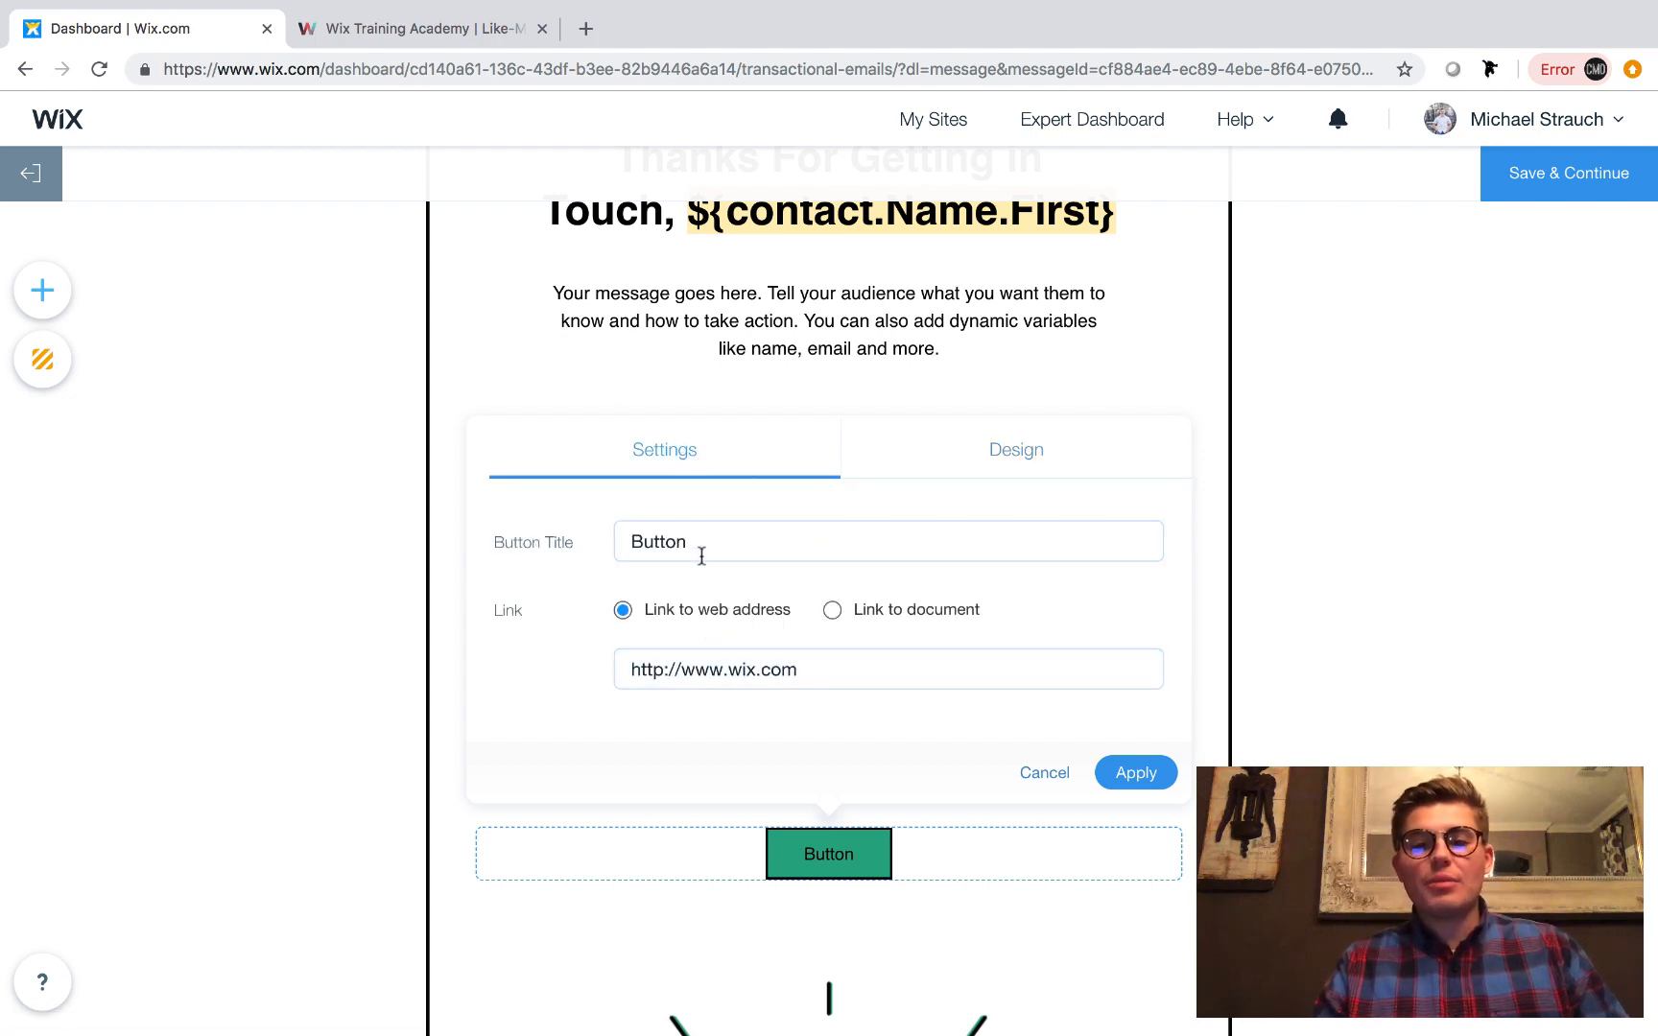
click(1123, 775)
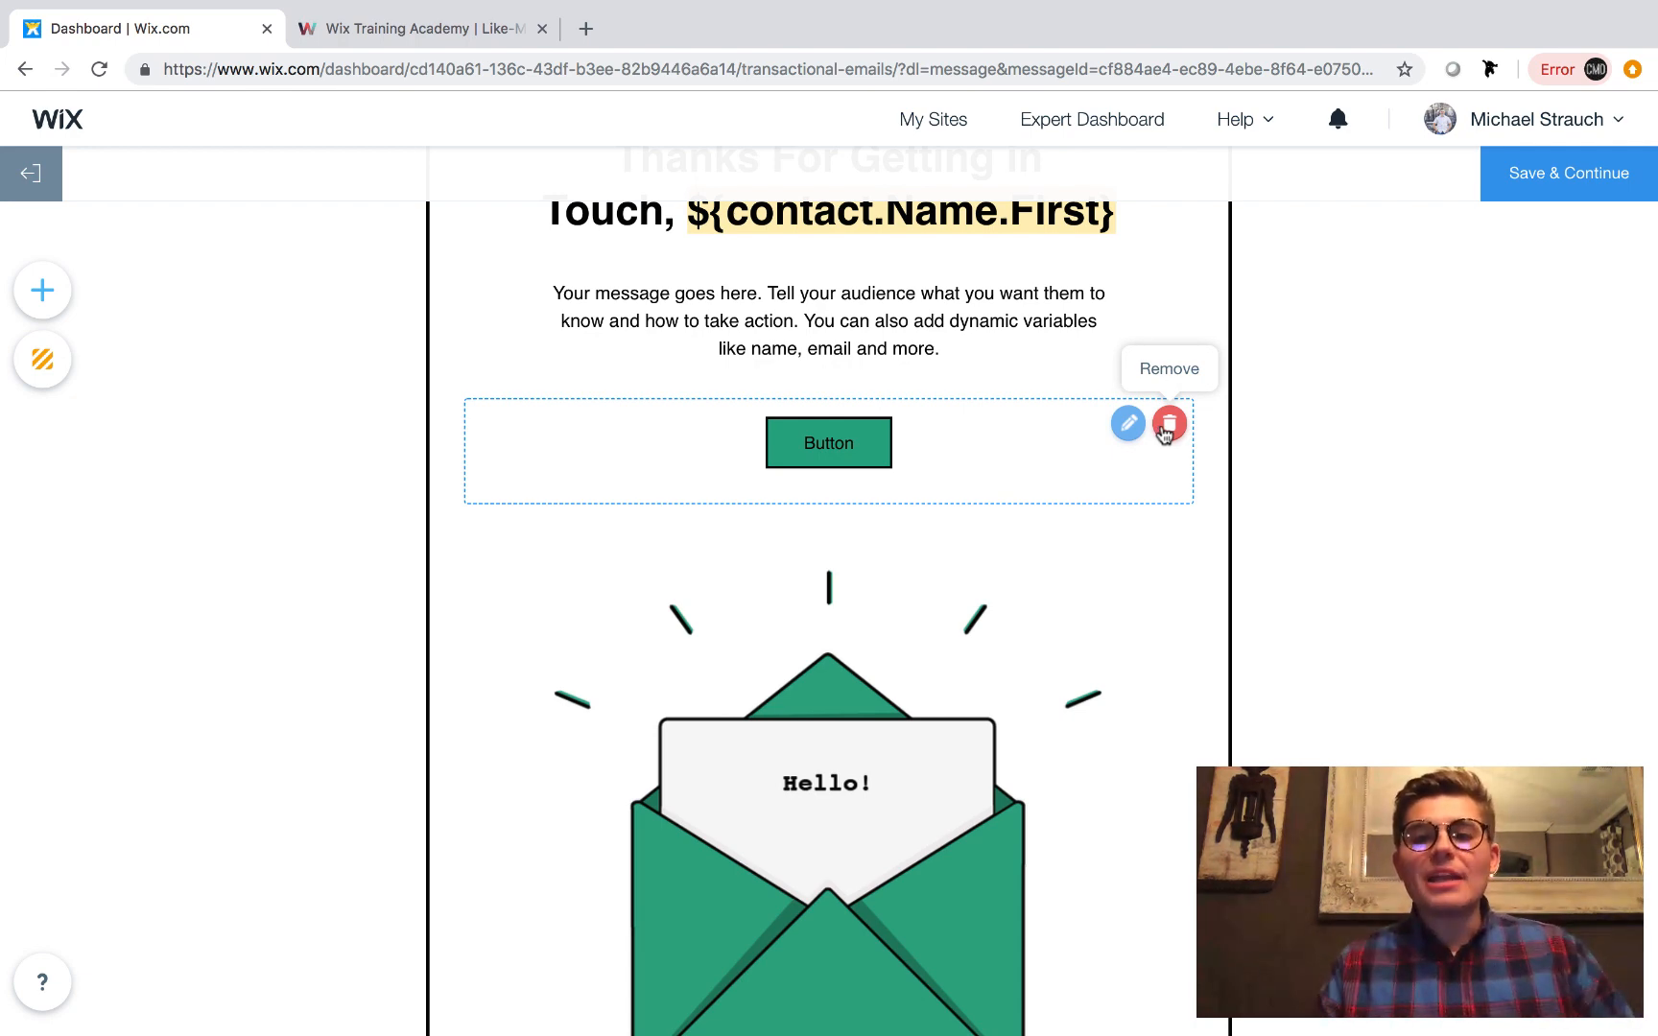
click(1165, 433)
click(1171, 431)
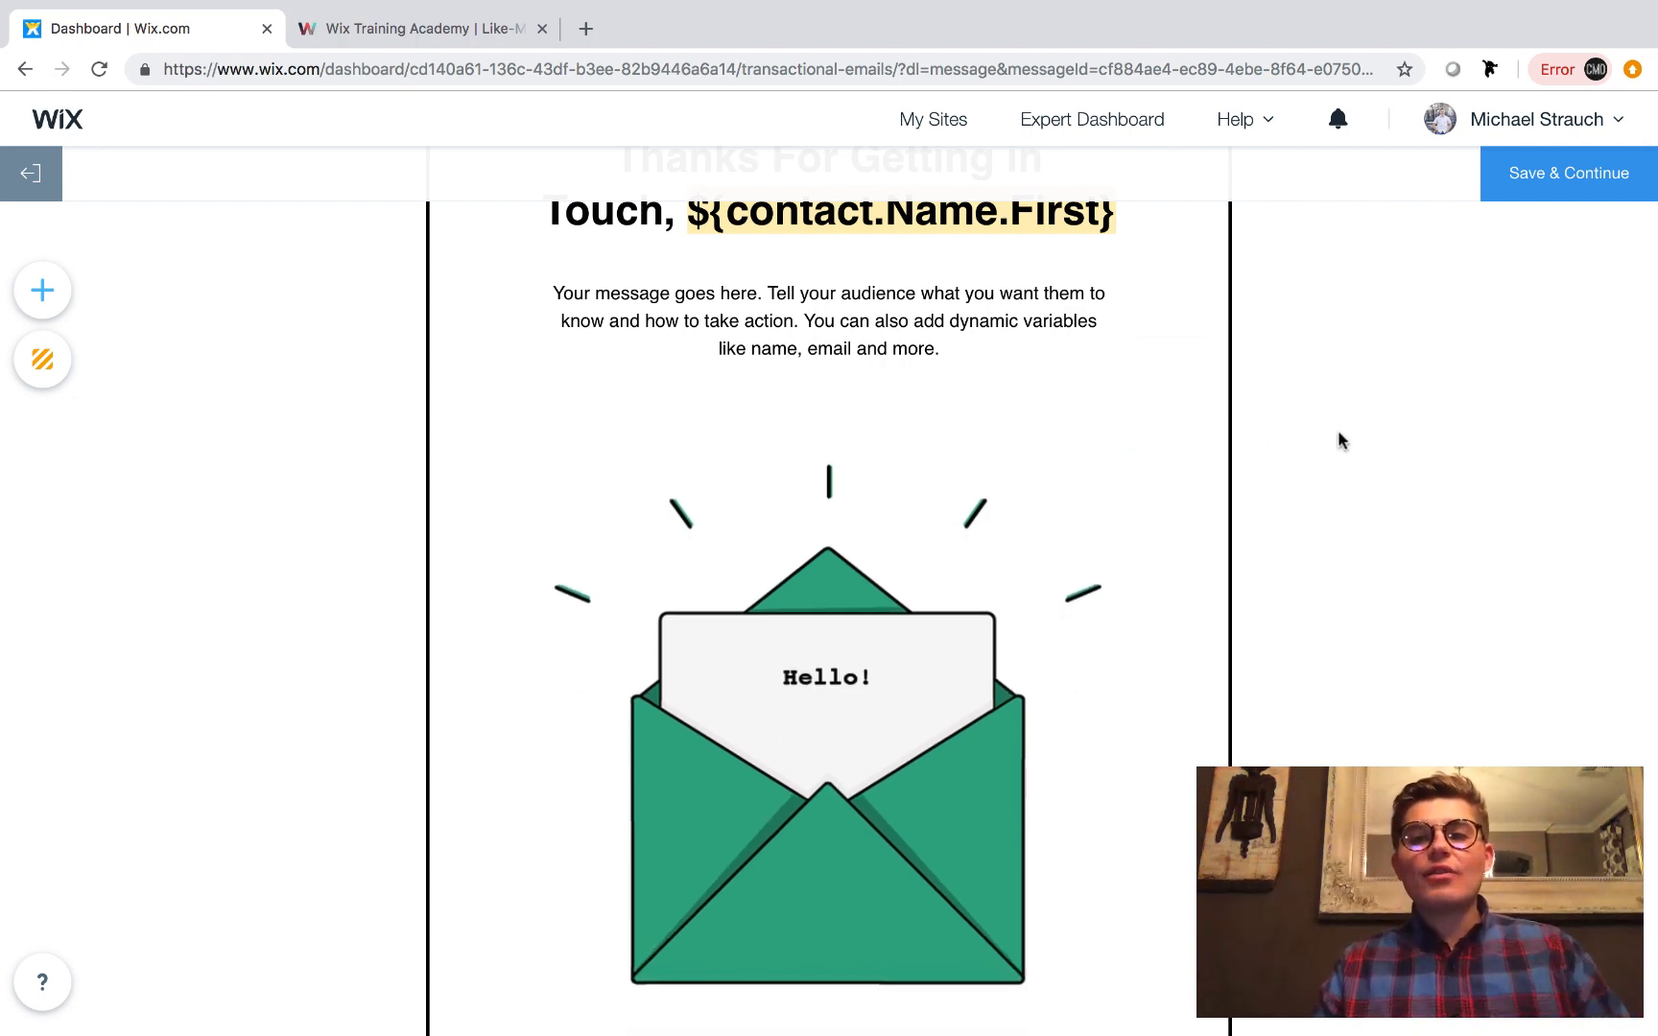
Save the email template and try to activate the automation.
scroll(1353, 413, up, 4)
click(1539, 190)
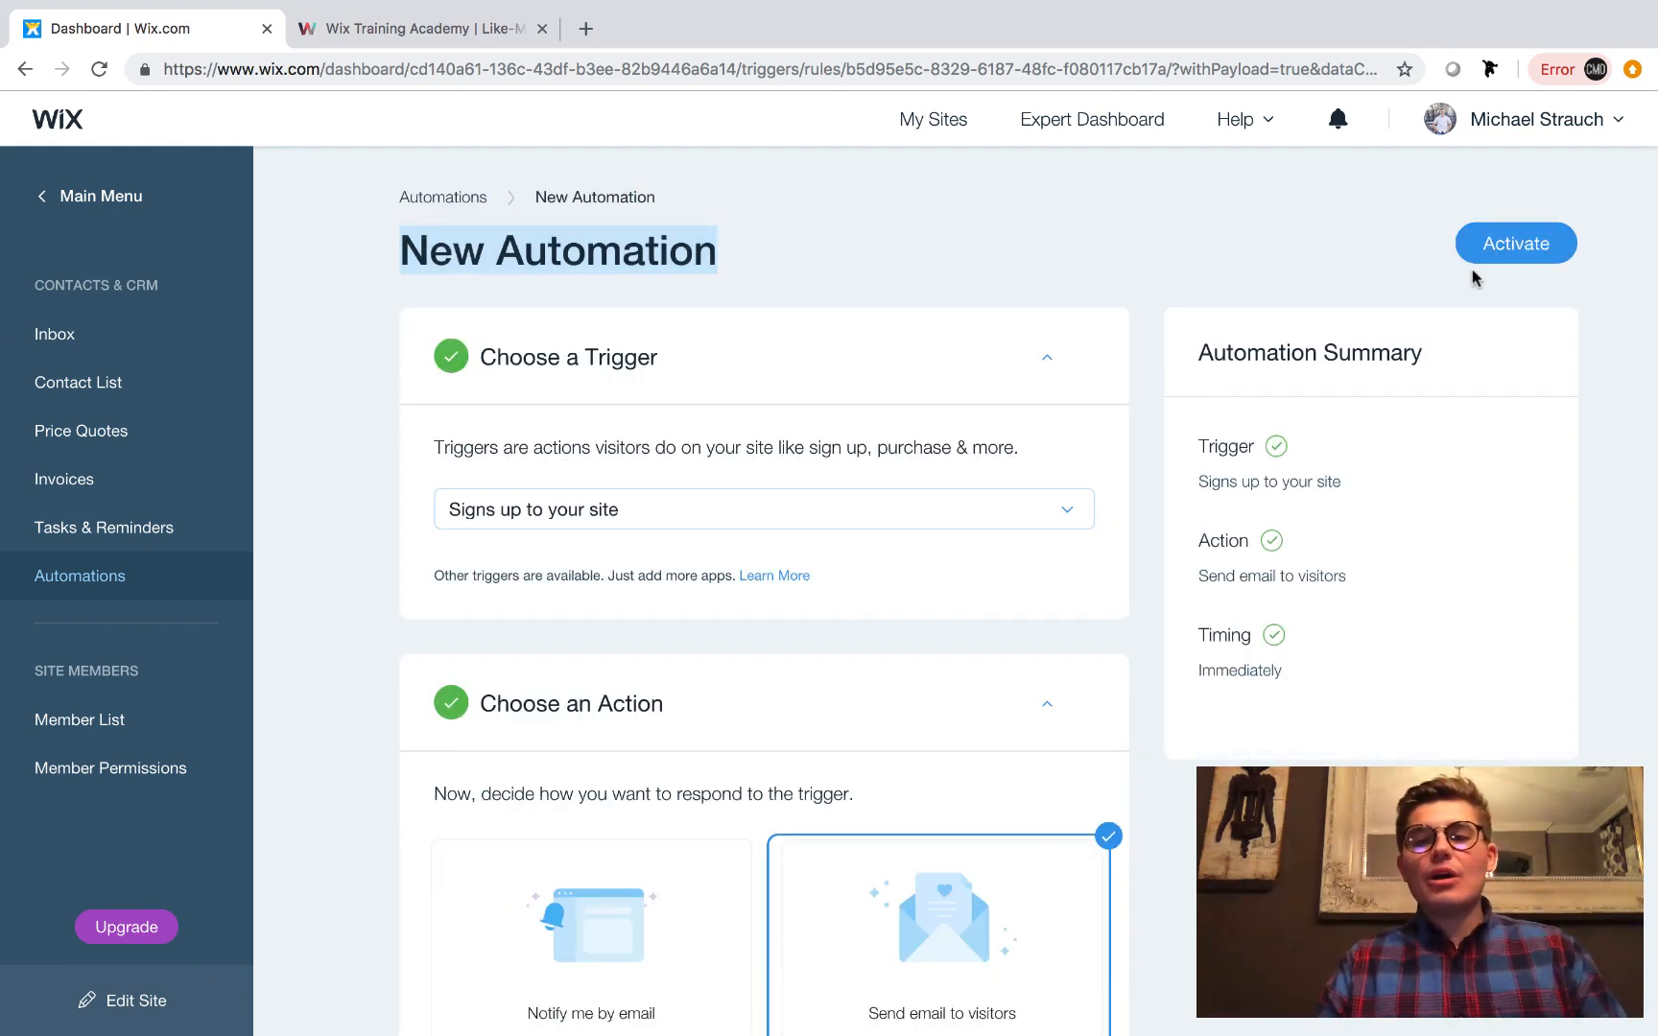
click(1517, 251)
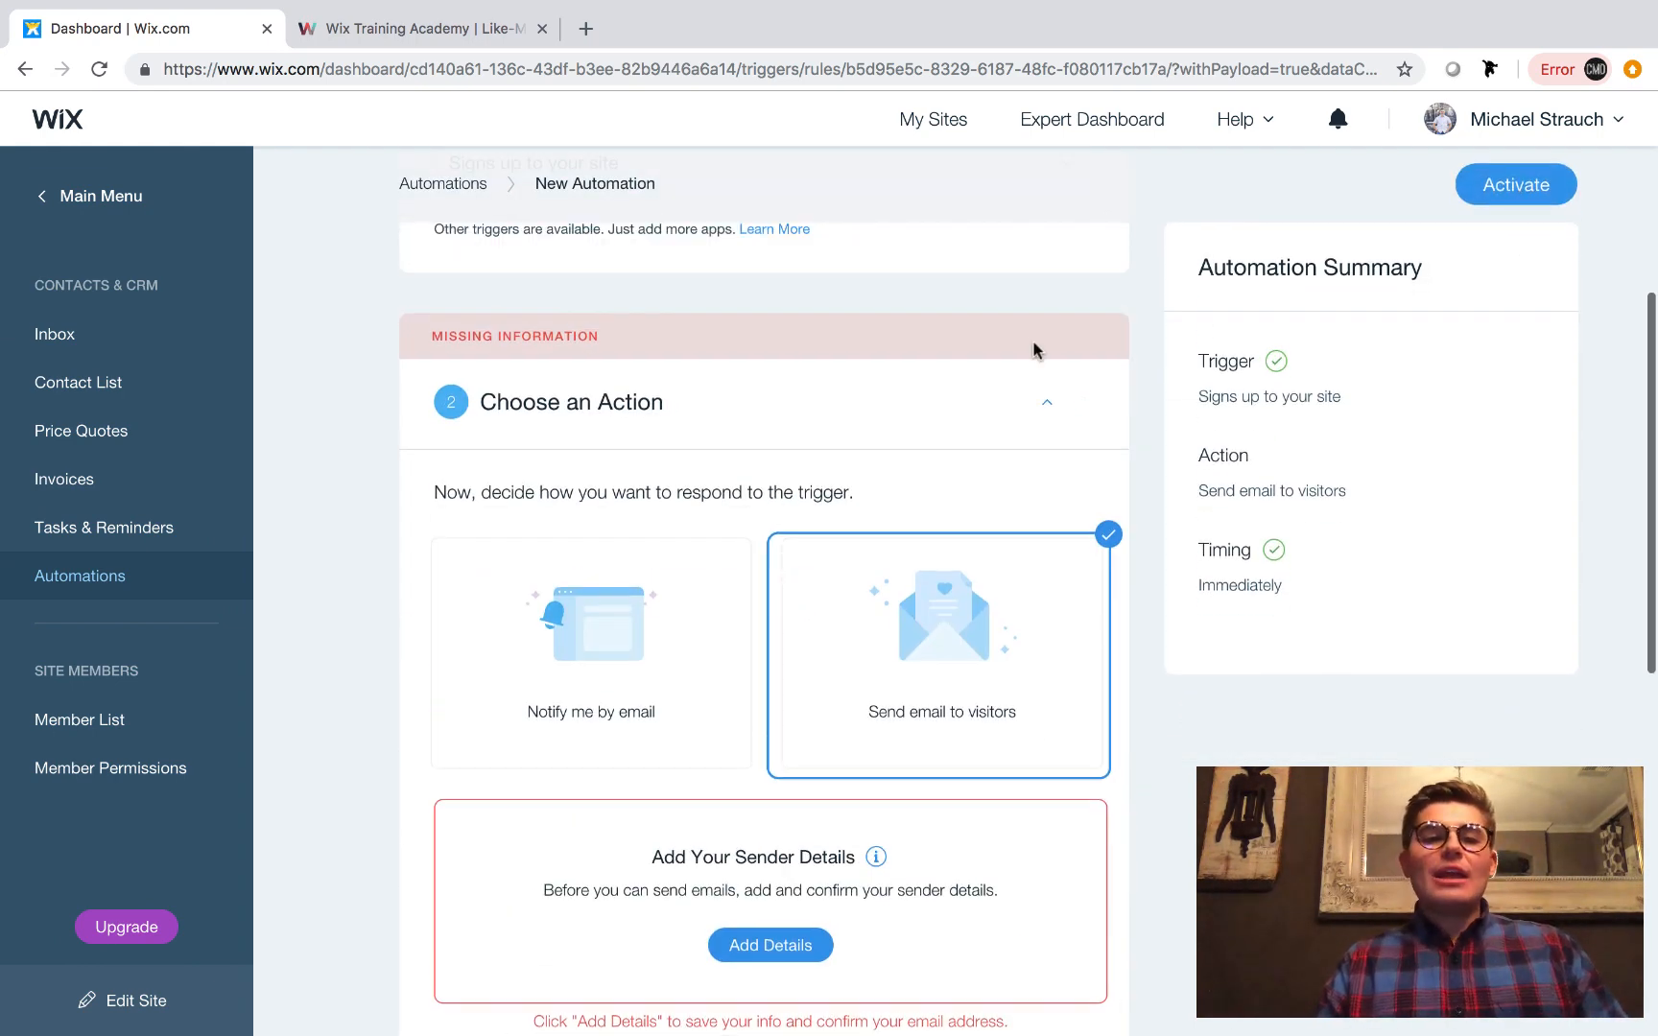
Review the automation's trigger, sender details, email and timing sections.
scroll(1024, 343, up, 4)
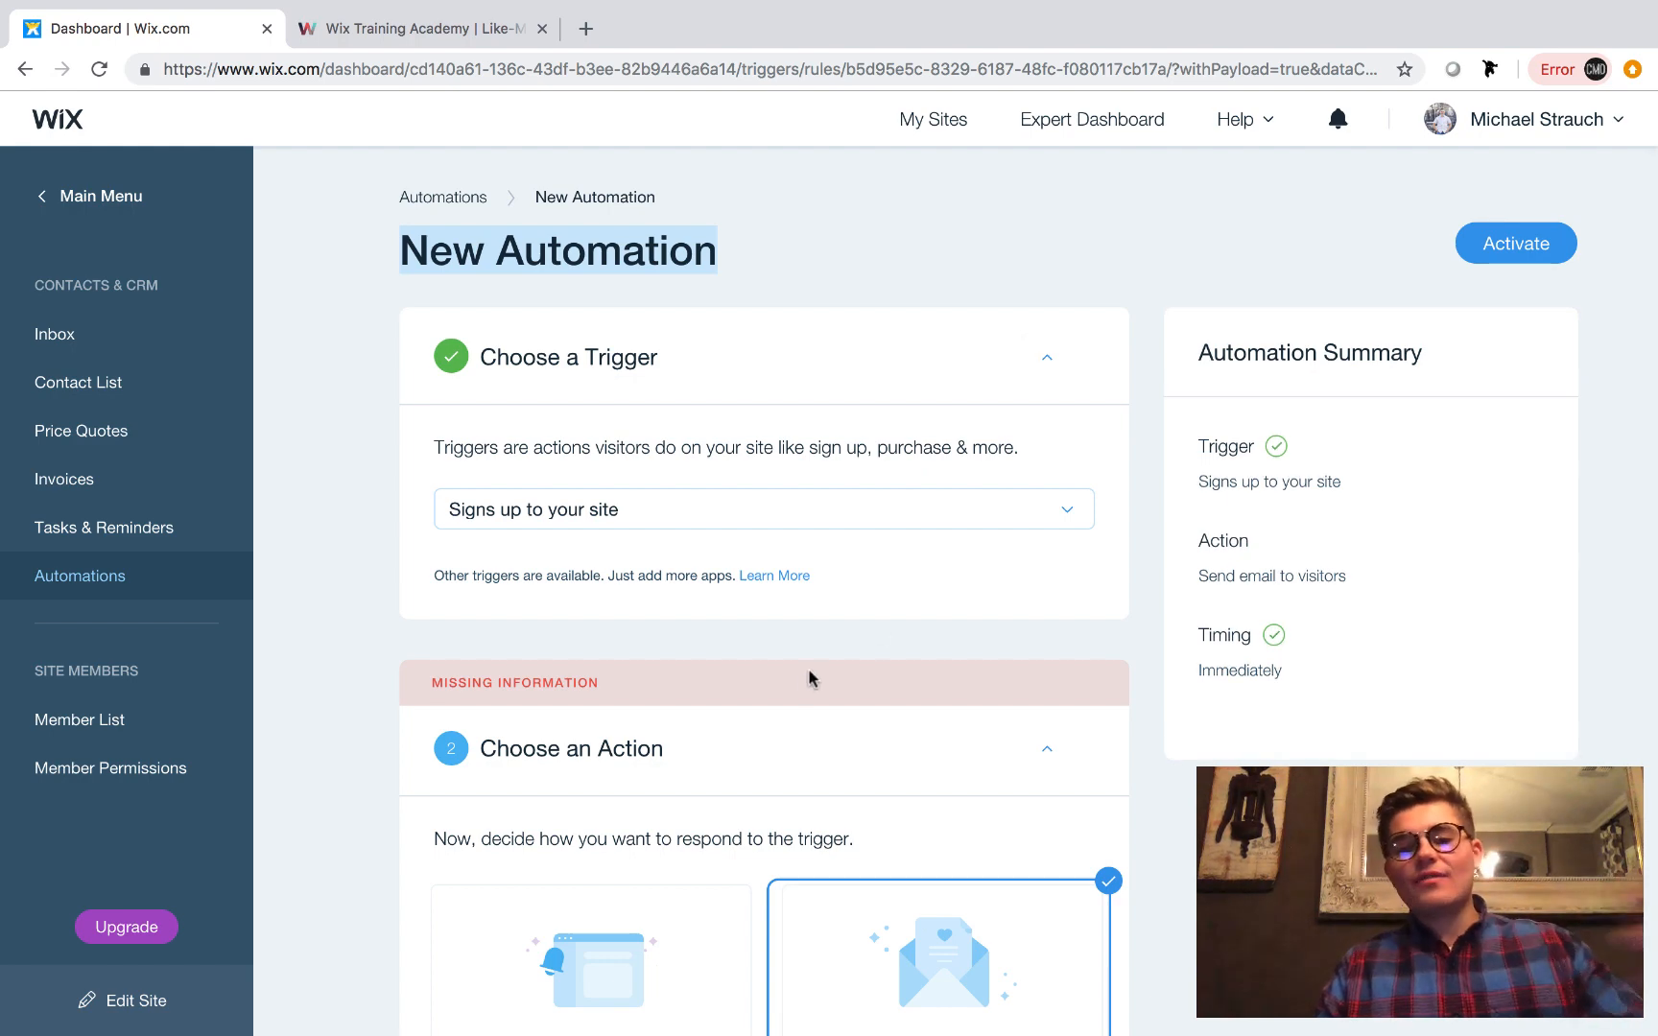
scroll(808, 678, down, 12)
scroll(806, 679, up, 1)
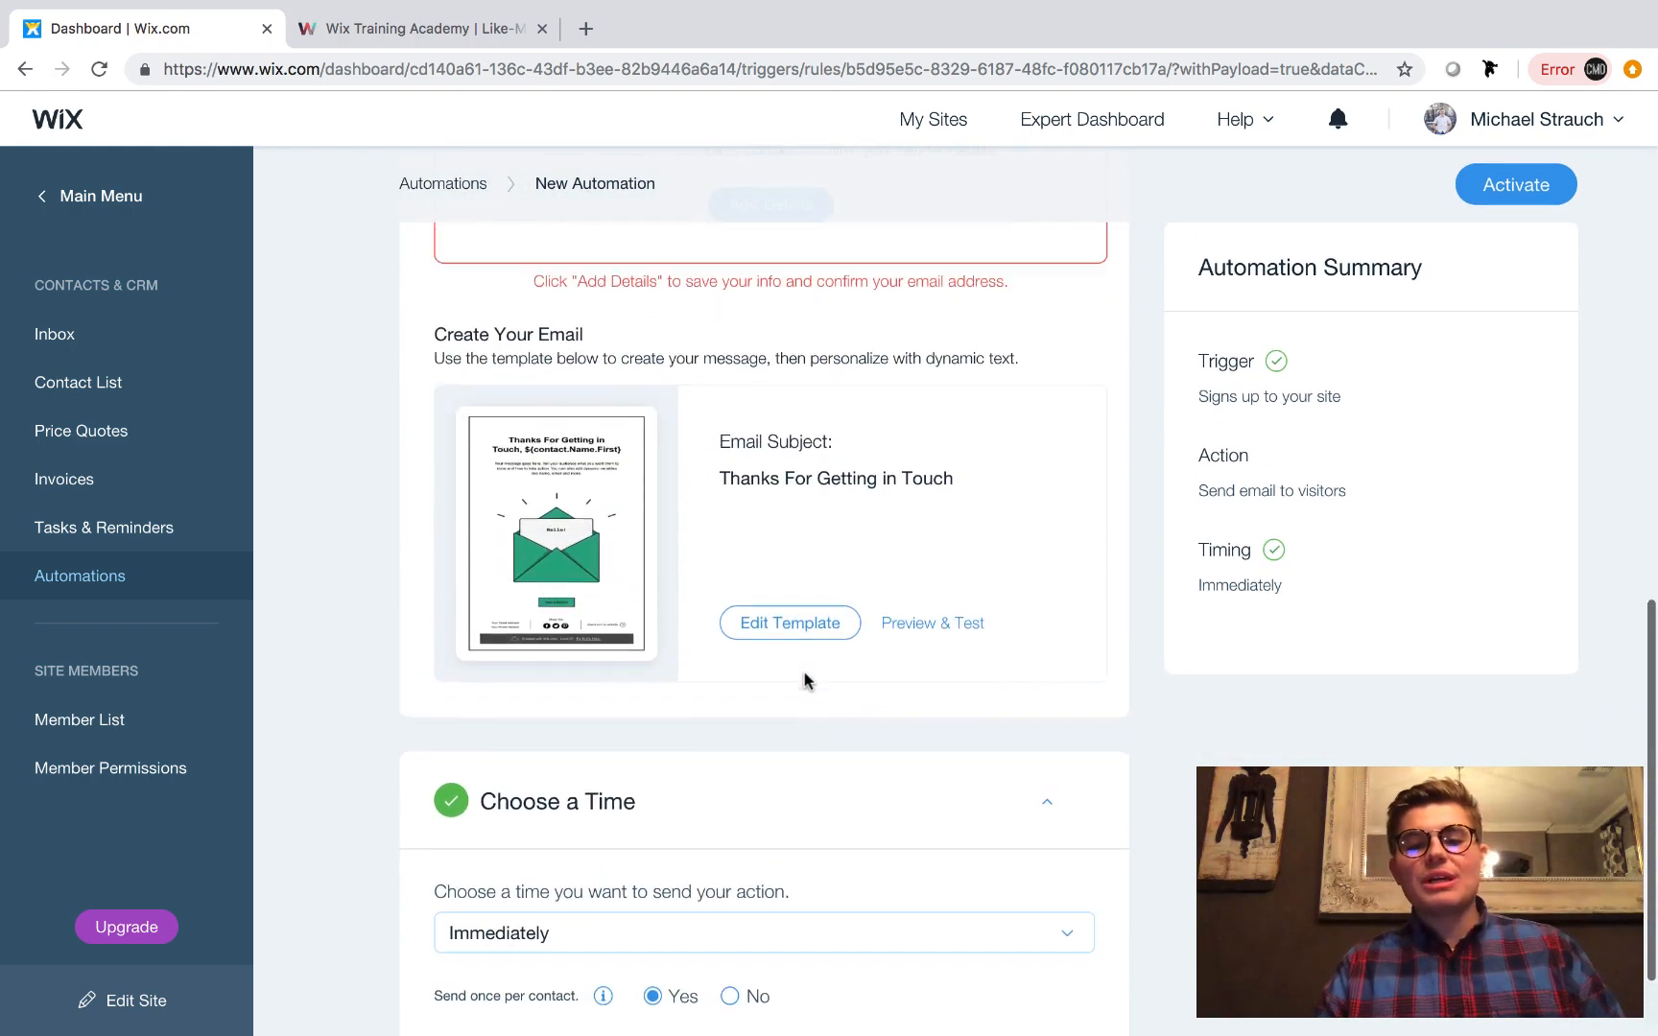
scroll(806, 679, up, 3)
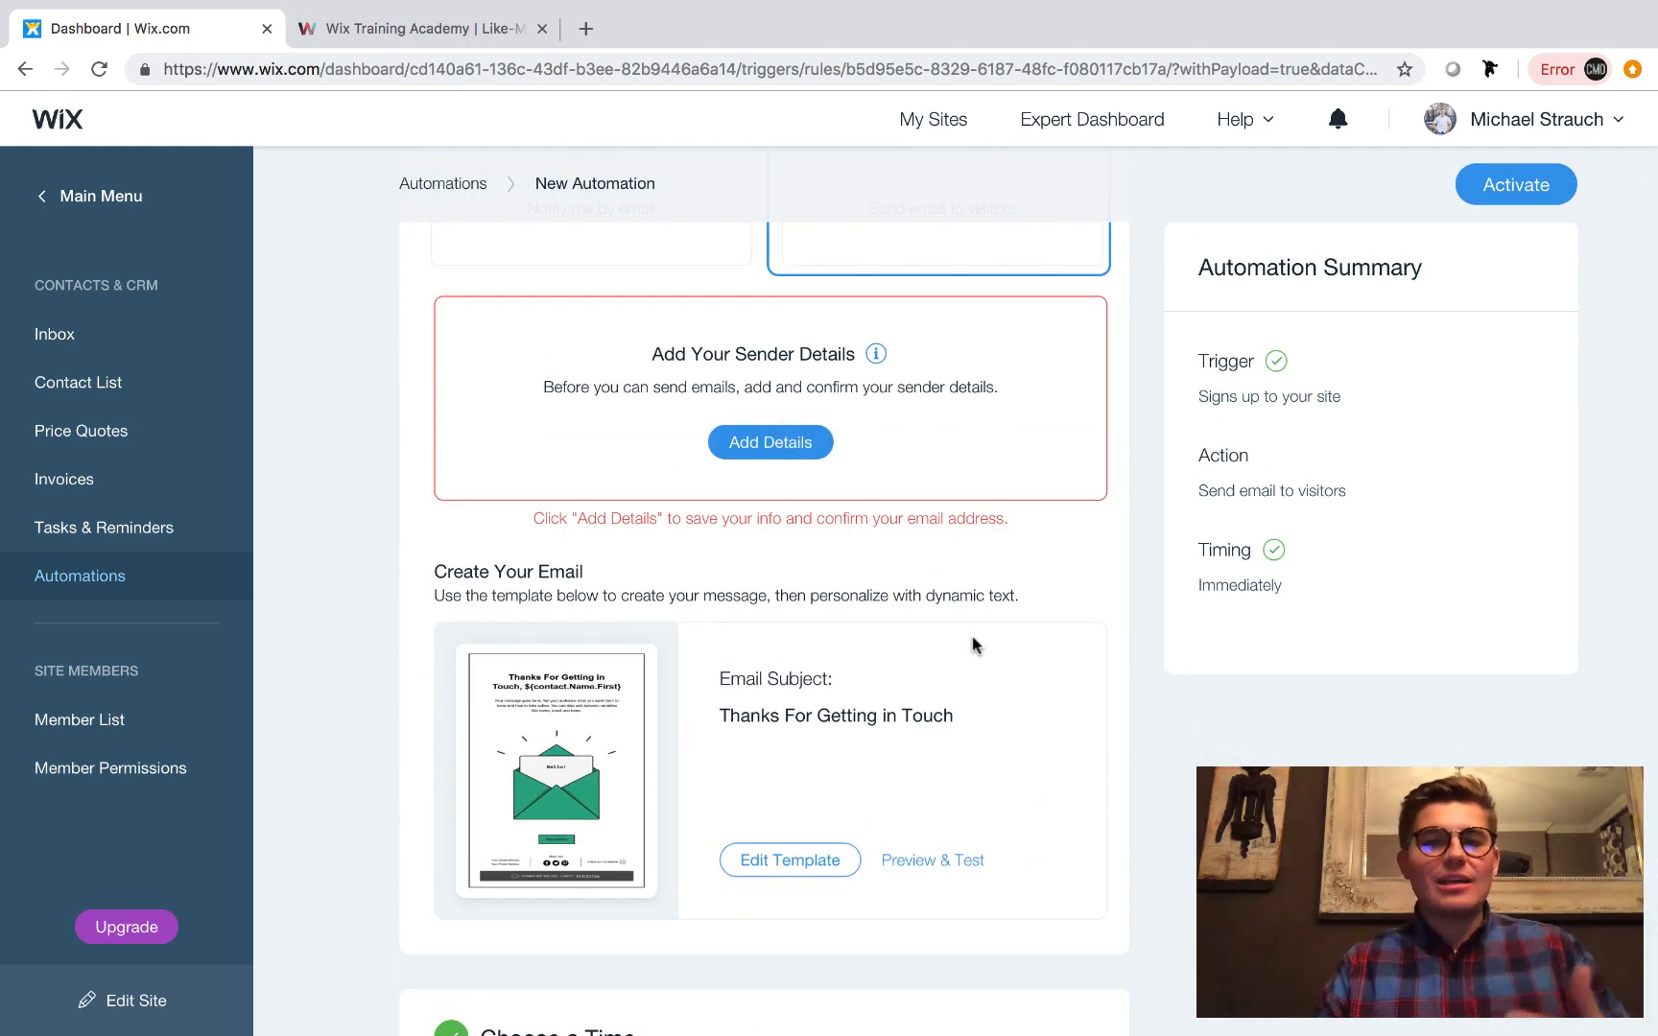
scroll(974, 645, up, 2)
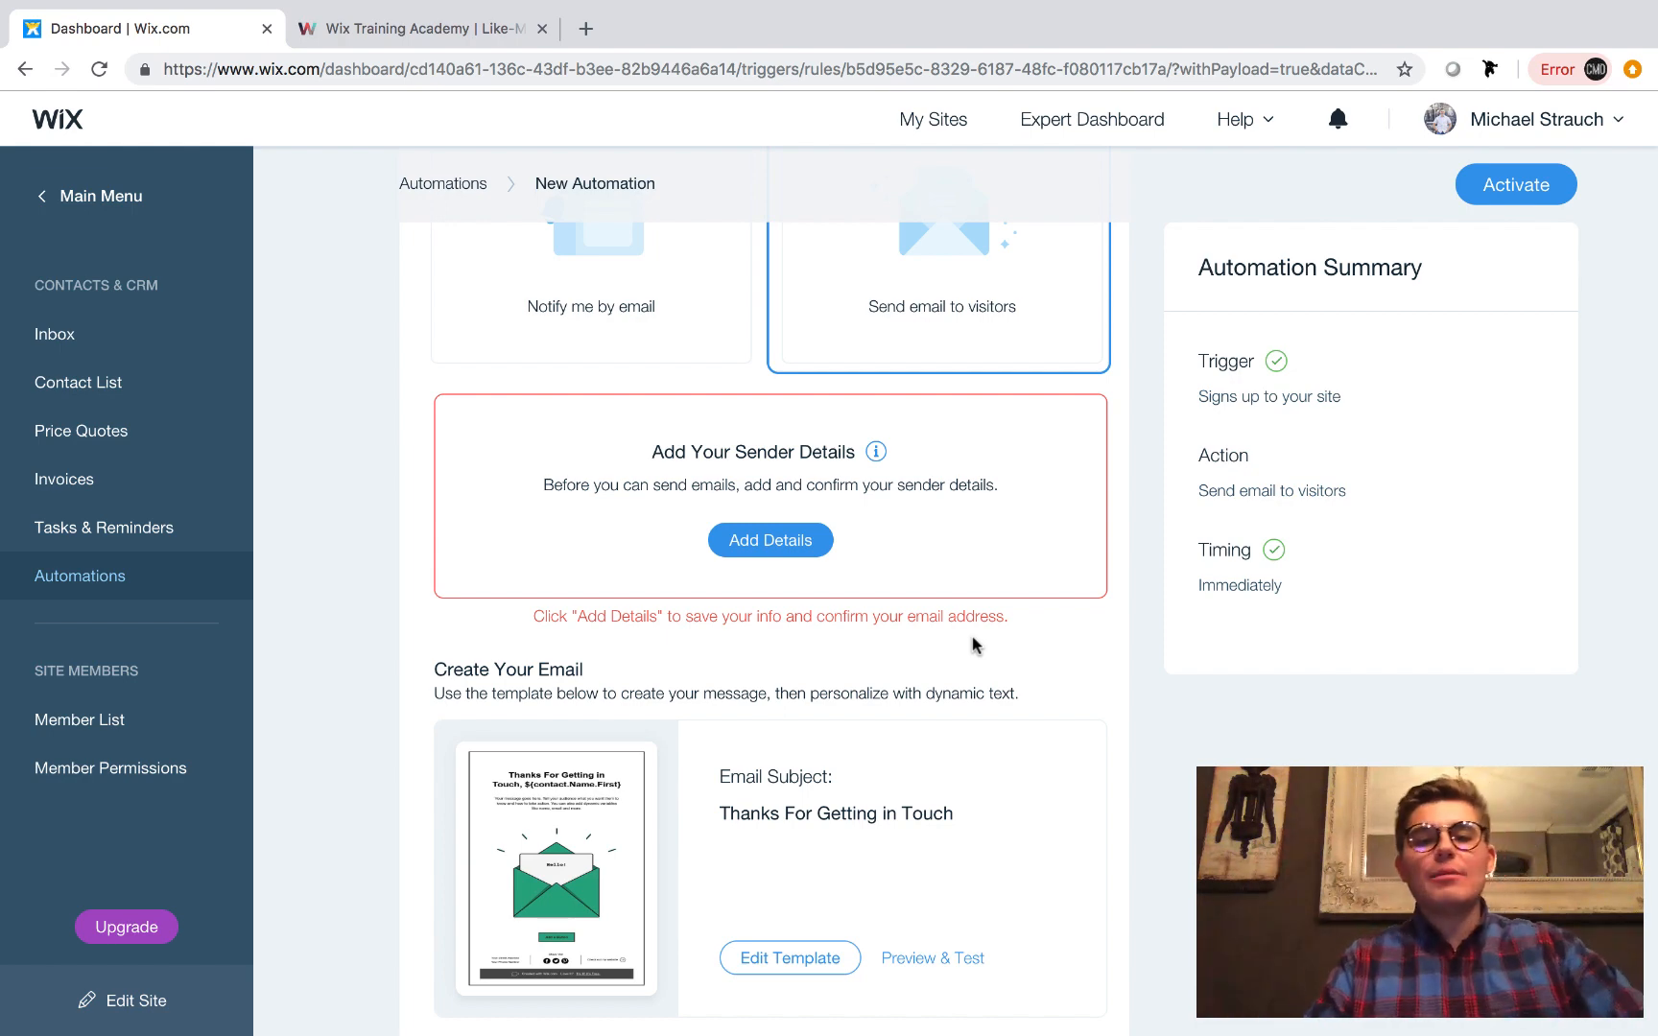
scroll(974, 645, down, 5)
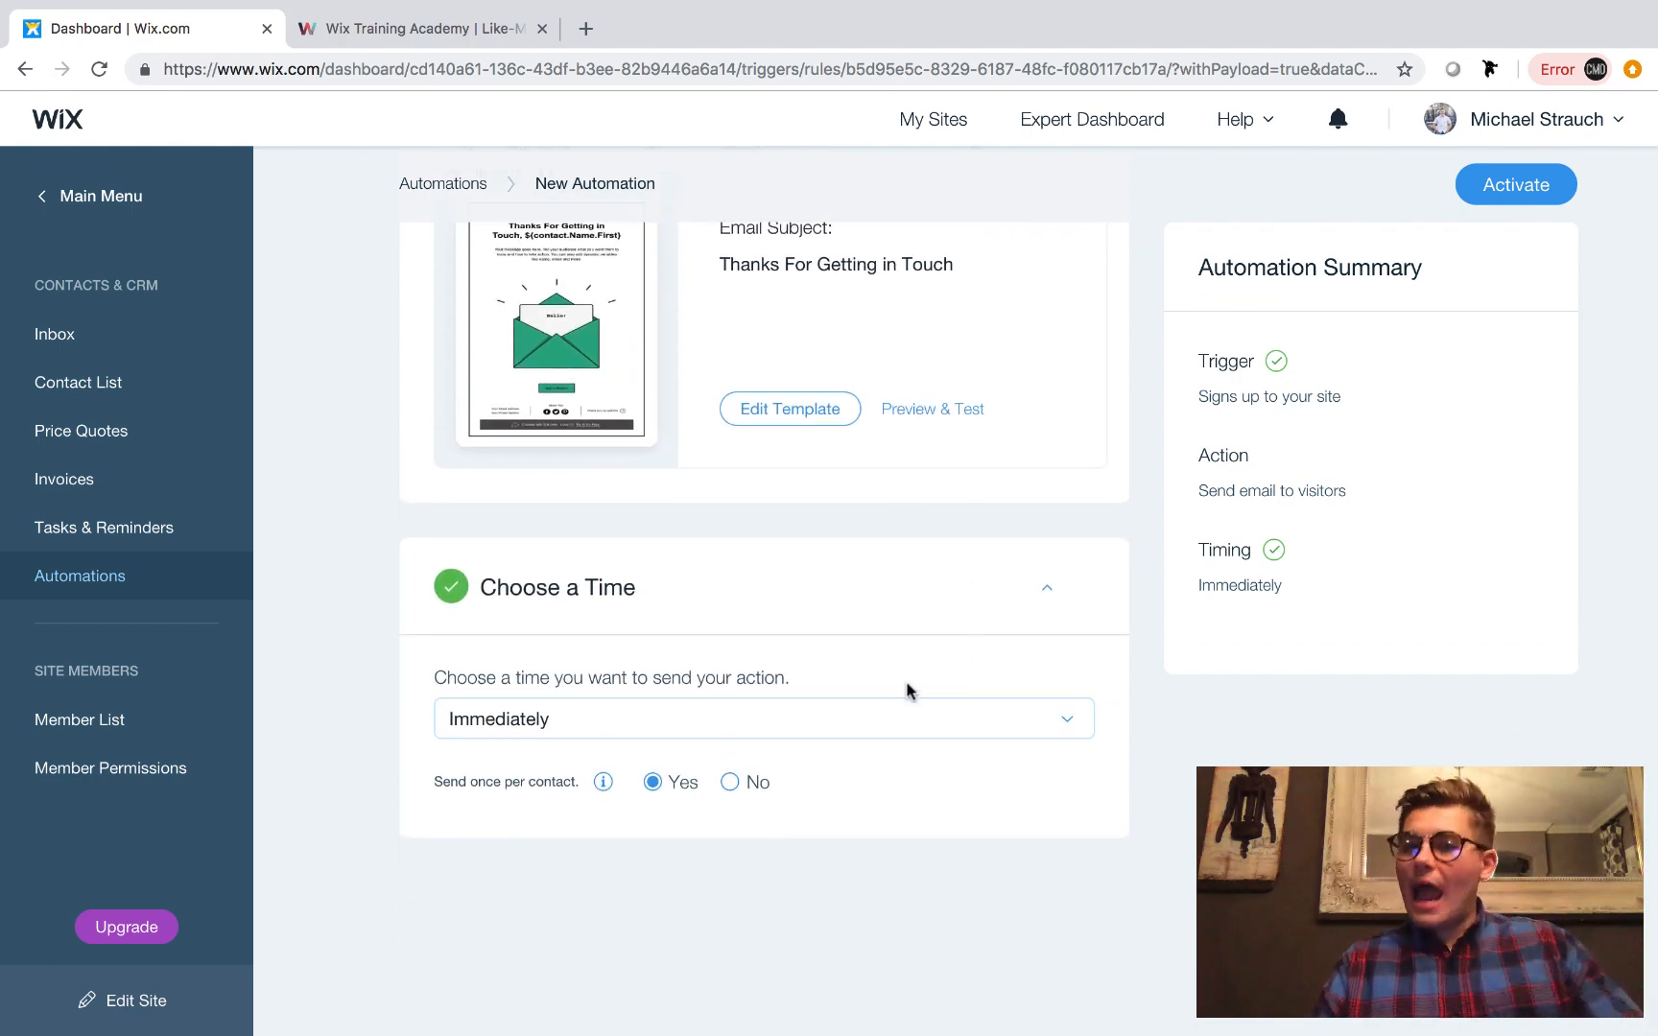
scroll(909, 691, up, 6)
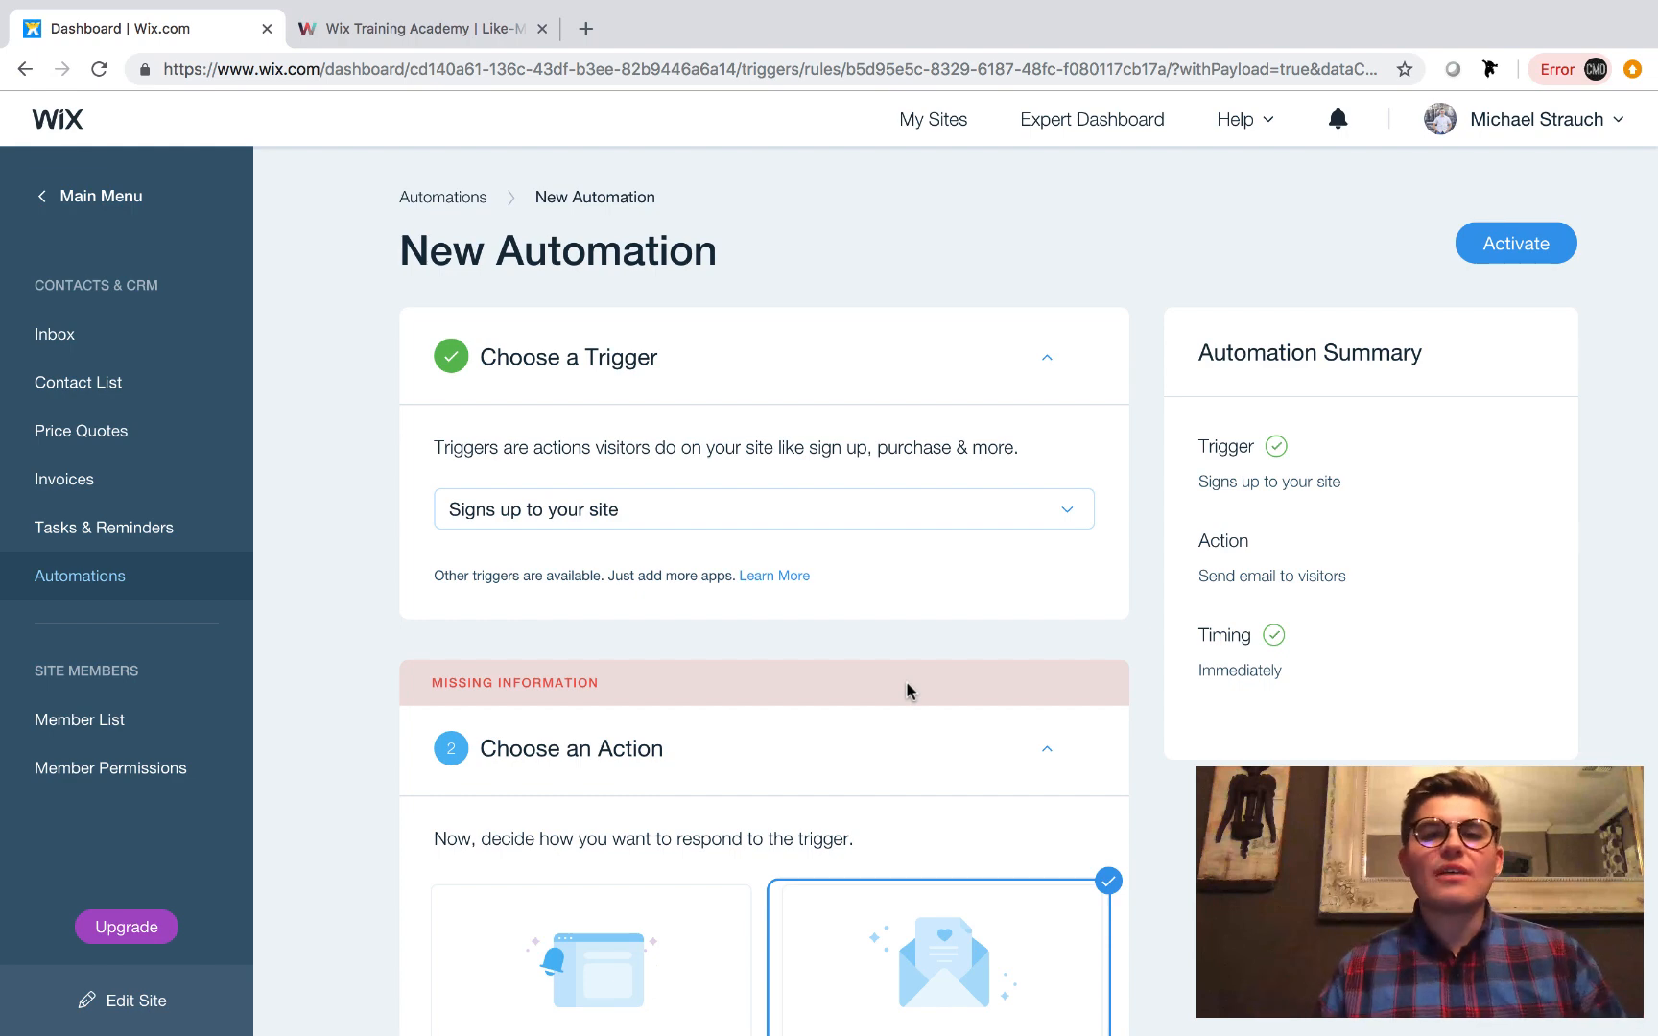
Close the Wix Training Academy page and take the browser window out of full screen.
click(383, 29)
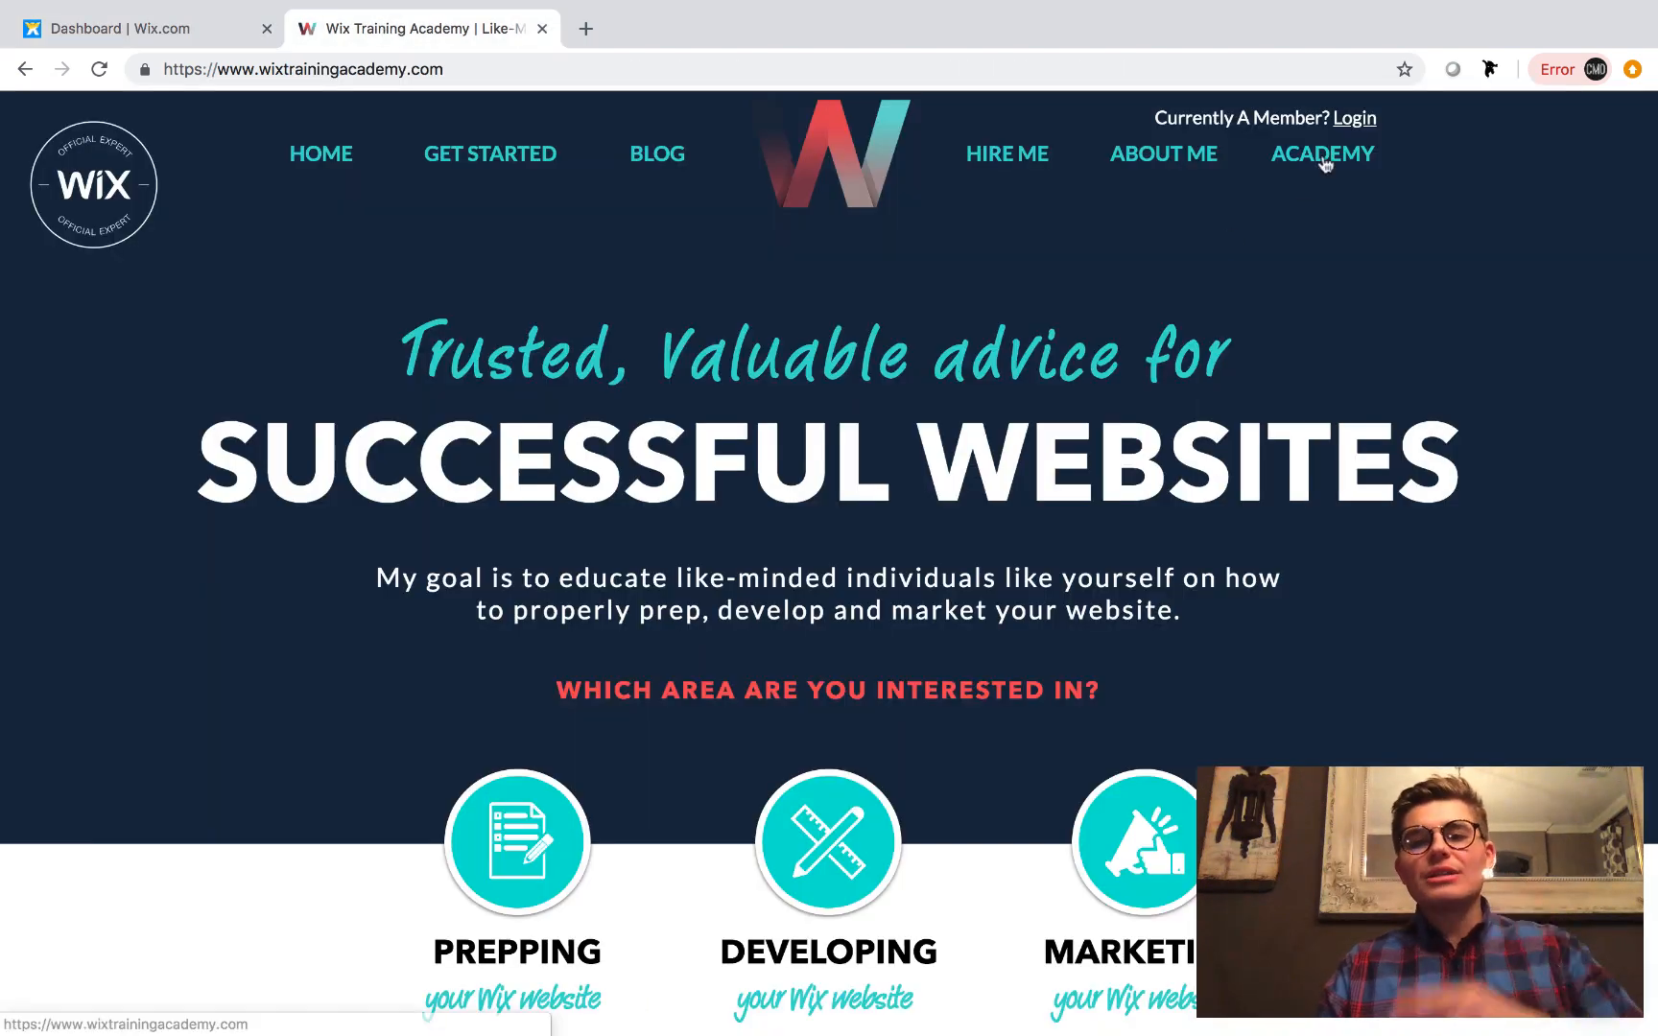
click(542, 33)
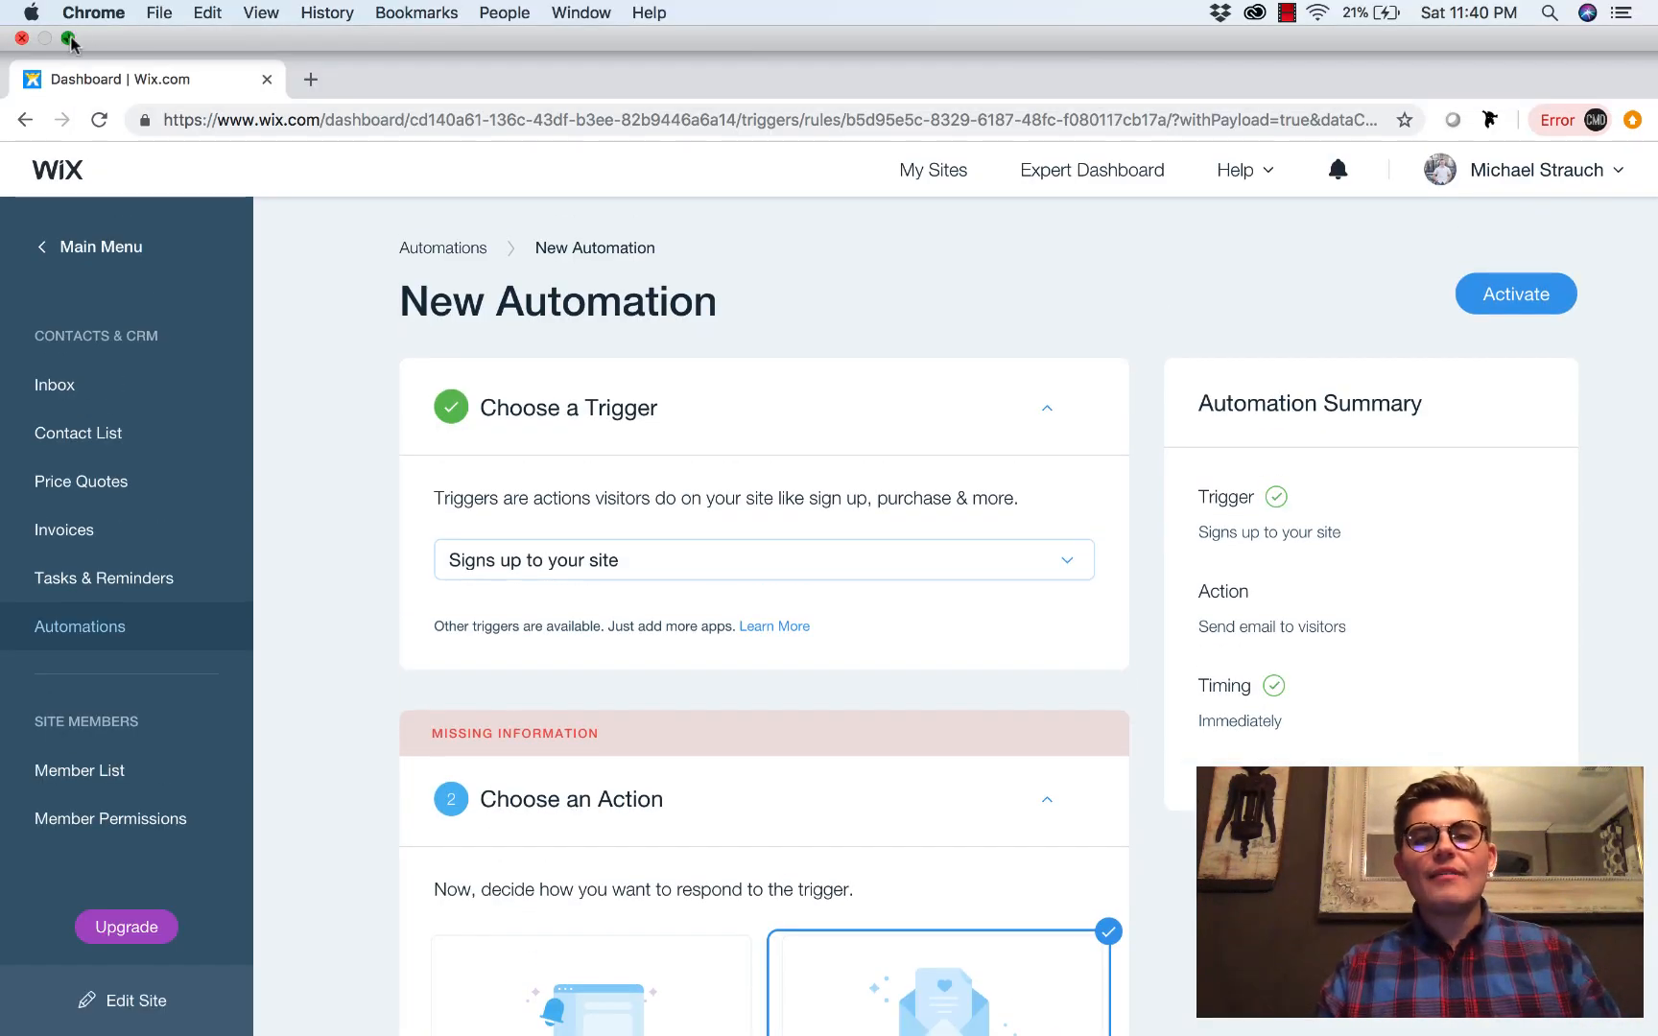
click(69, 38)
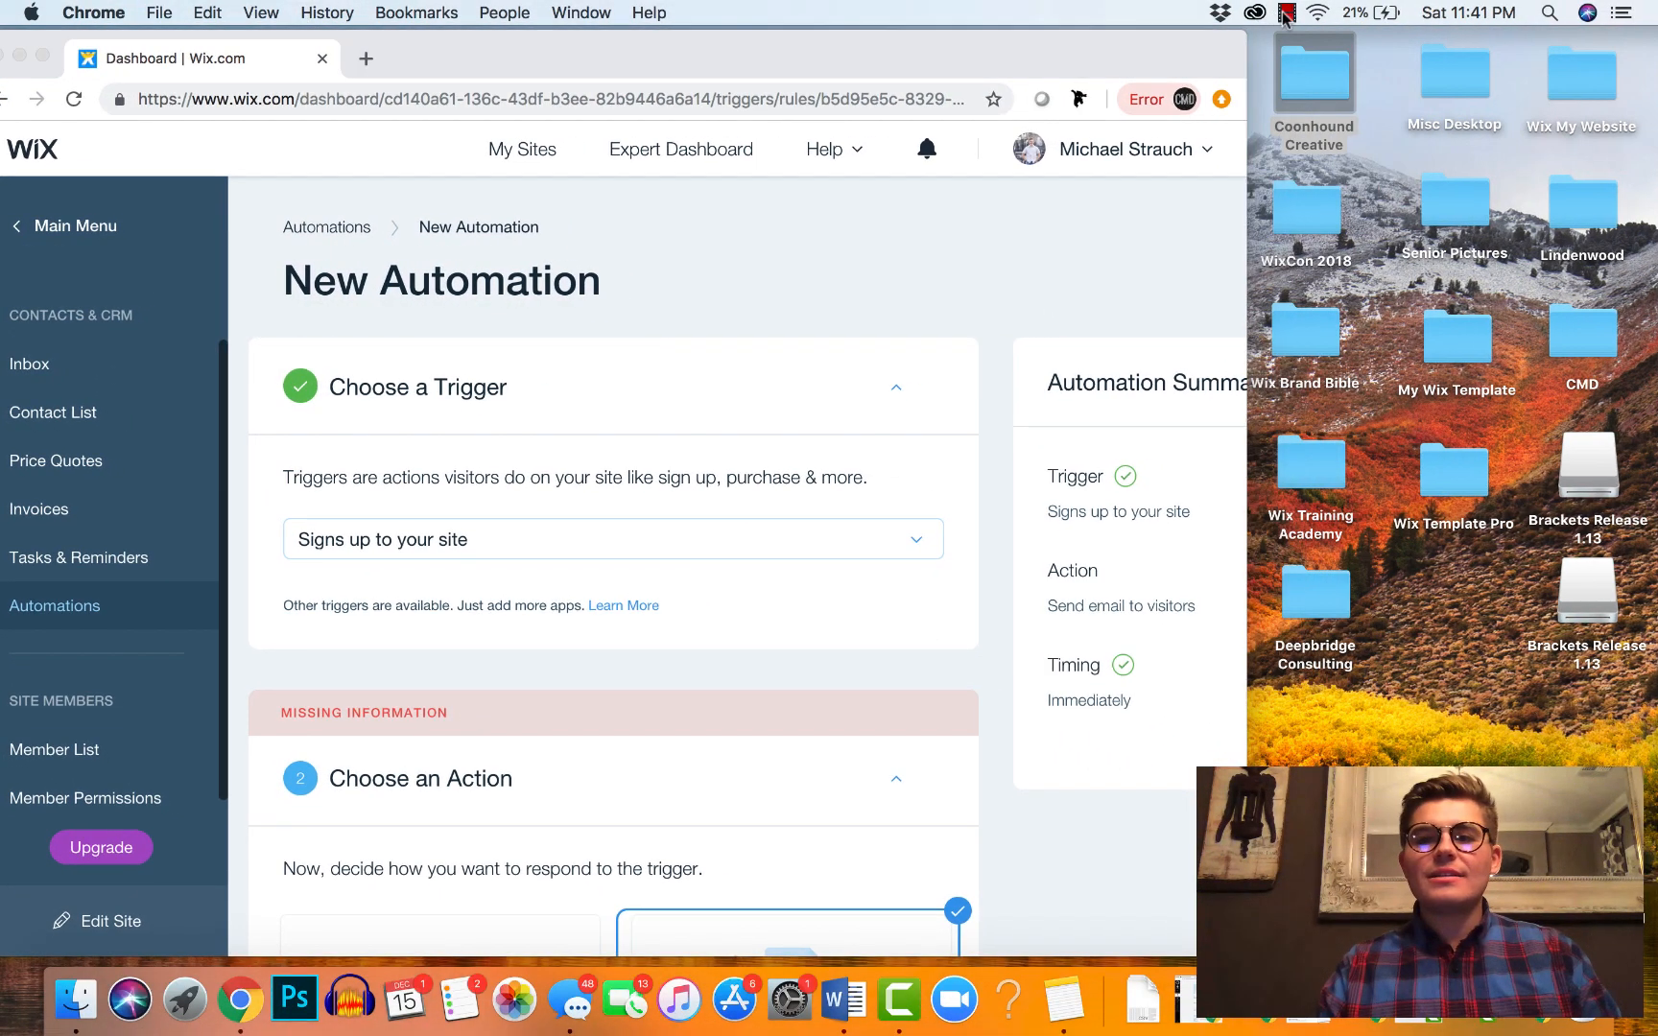